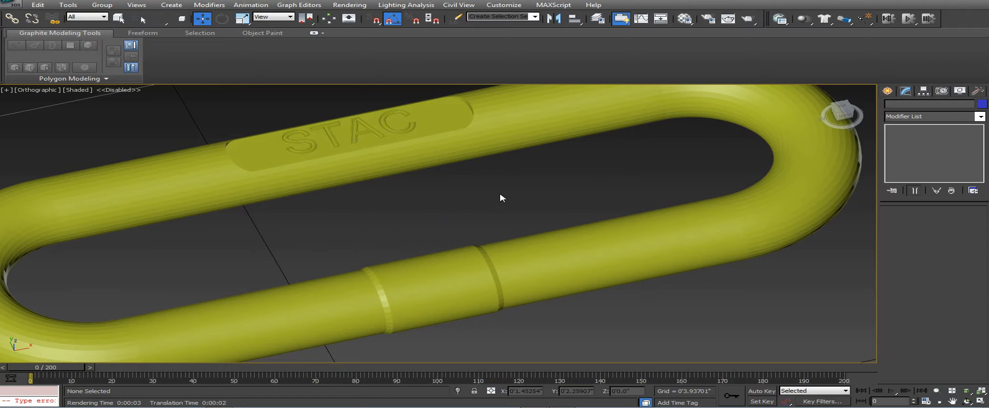
# Examine the chain link model, including its engraved side and the ringed section on the opposite bar.
pyautogui.scroll(-5, 500, 197)
pyautogui.scroll(2, 419, 205)
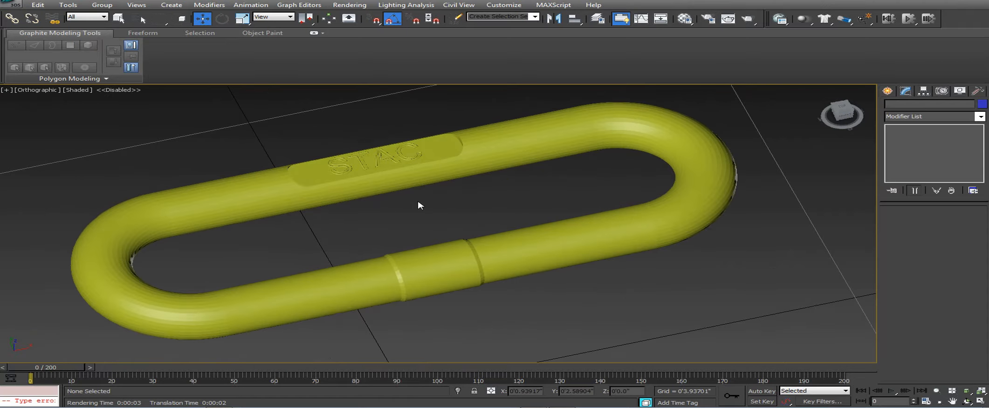
pyautogui.click(545, 241)
pyautogui.click(738, 288)
pyautogui.click(587, 231)
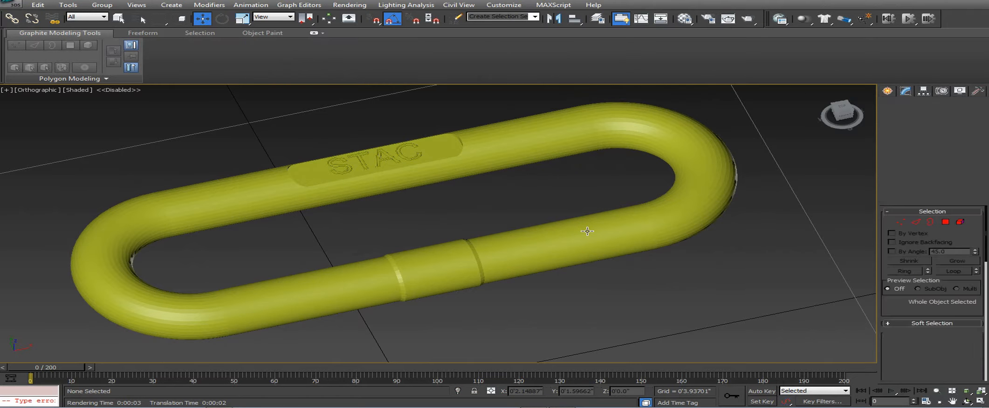
pyautogui.scroll(6, 548, 240)
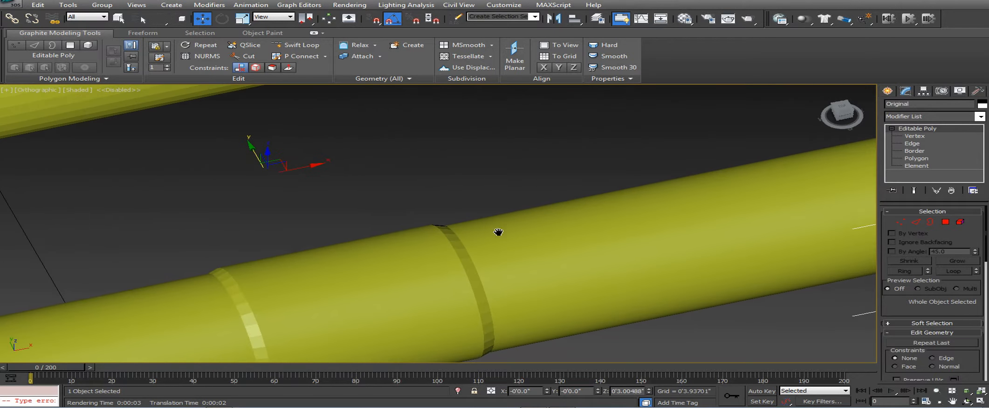
pyautogui.scroll(-6, 501, 230)
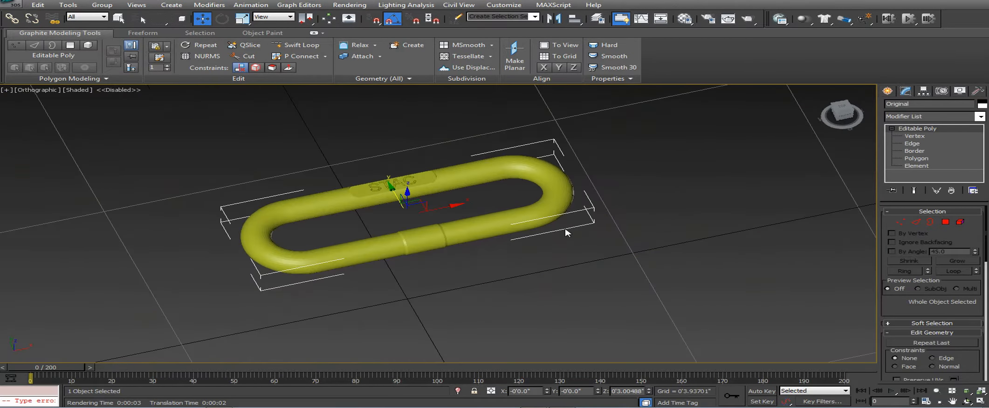
pyautogui.click(566, 233)
pyautogui.scroll(6, 522, 244)
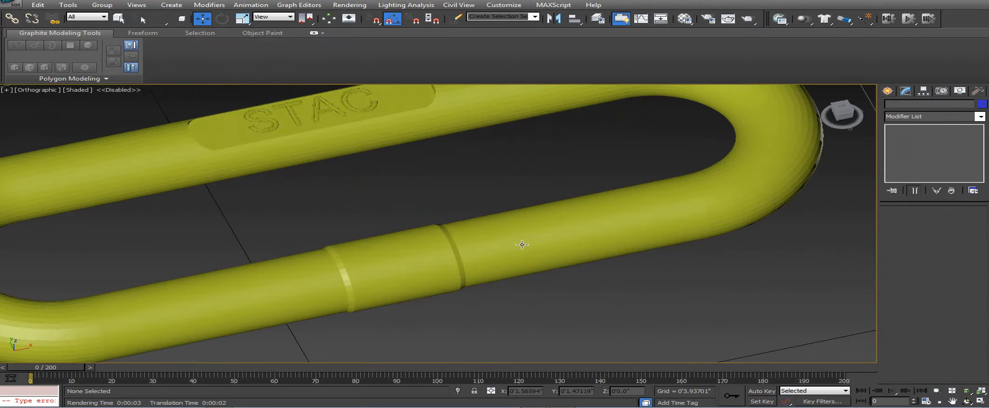
# Clone the original chain link as a copy named Contact Mesh.
pyautogui.click(477, 250)
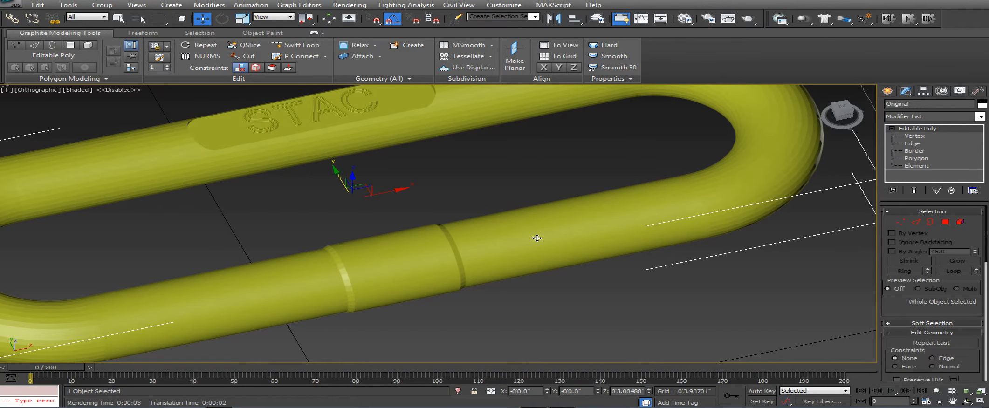
pyautogui.scroll(-5, 466, 219)
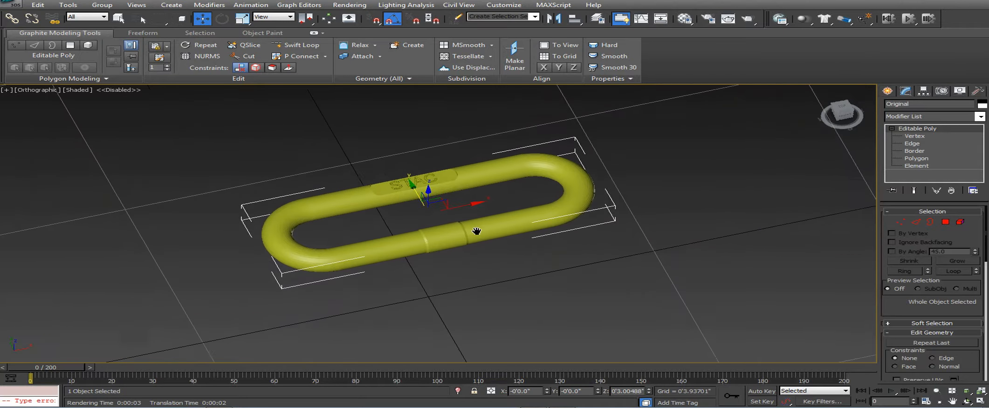
pyautogui.scroll(5, 474, 227)
pyautogui.rightClick(474, 227)
pyautogui.click(507, 273)
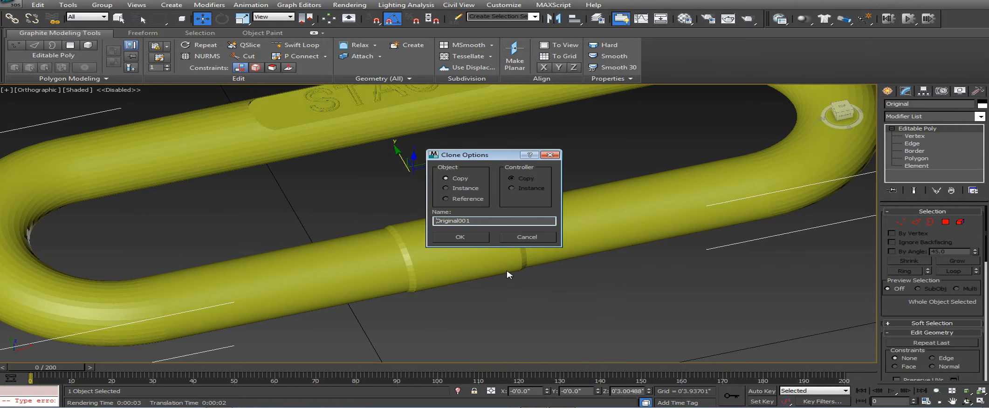
pyautogui.doubleClick(494, 221)
pyautogui.write('Contact Mesh')
pyautogui.press('Return')
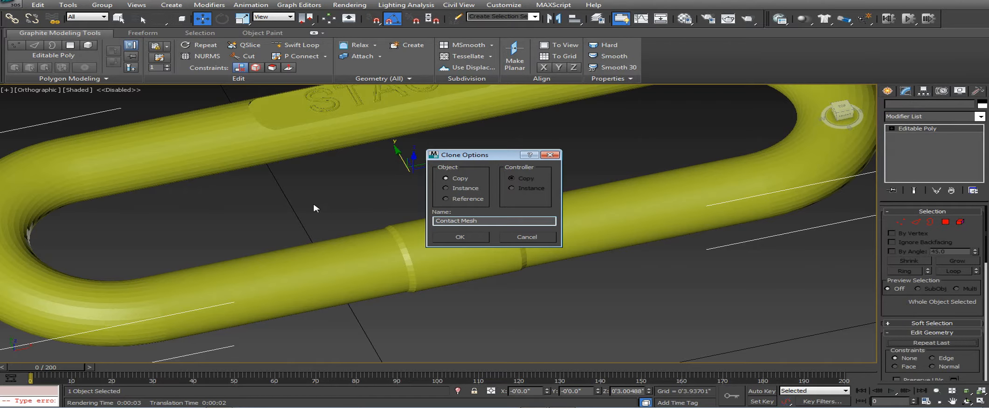
# Set the Contact Mesh copy as a kinematic rigid body.
pyautogui.moveTo(693, 238); pyautogui.dragTo(616, 246, button='middle')
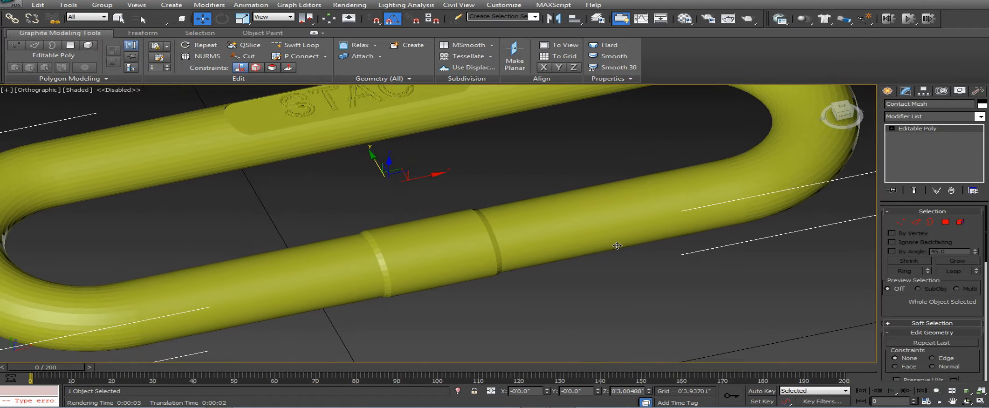
pyautogui.click(804, 20)
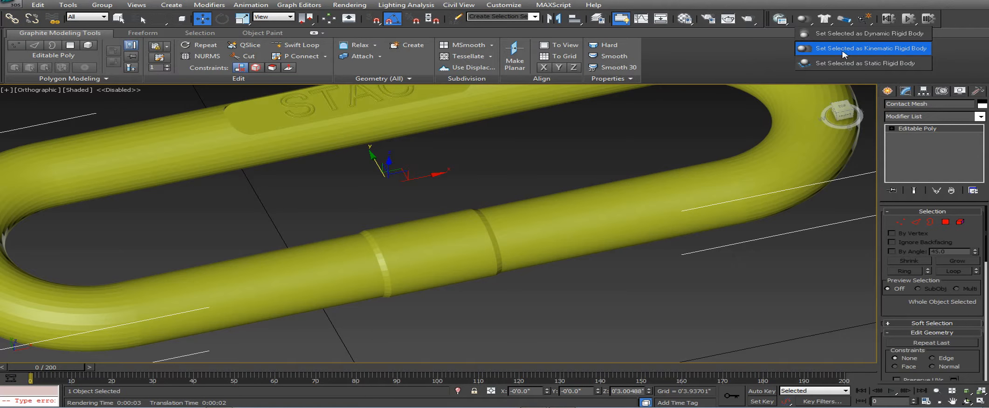
pyautogui.click(866, 47)
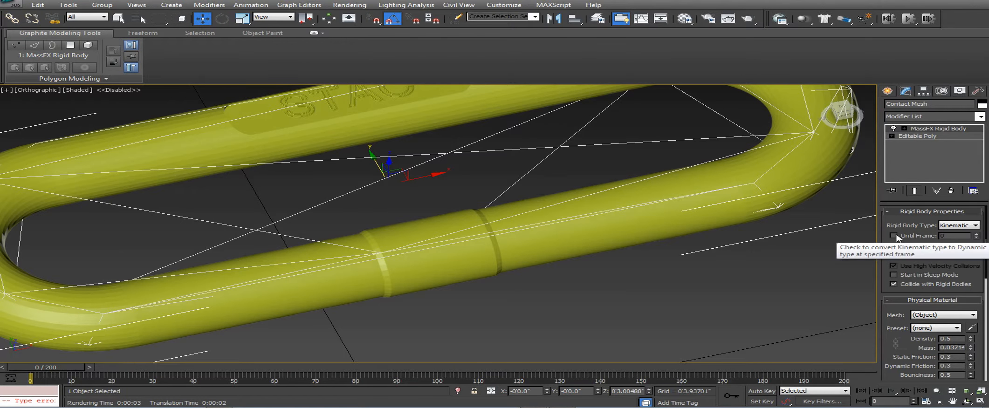
pyautogui.click(893, 235)
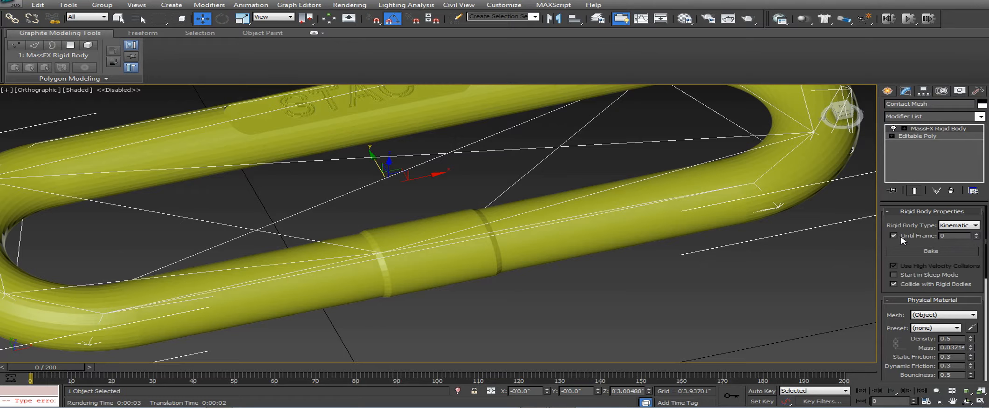
pyautogui.click(894, 235)
pyautogui.moveTo(805, 21); pyautogui.dragTo(896, 31)
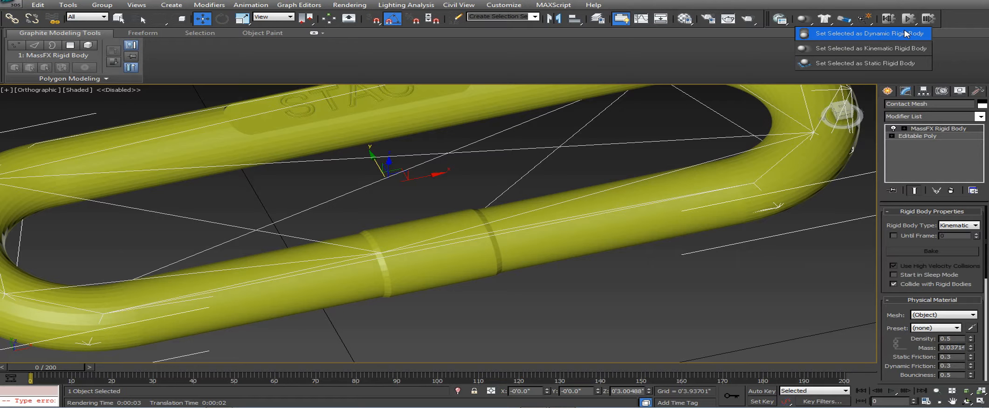
pyautogui.moveTo(904, 31); pyautogui.dragTo(890, 66)
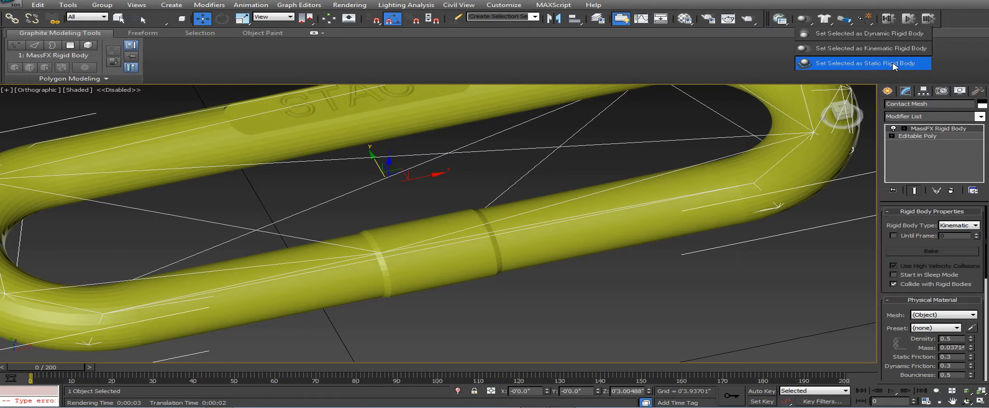
pyautogui.moveTo(893, 66); pyautogui.dragTo(893, 66)
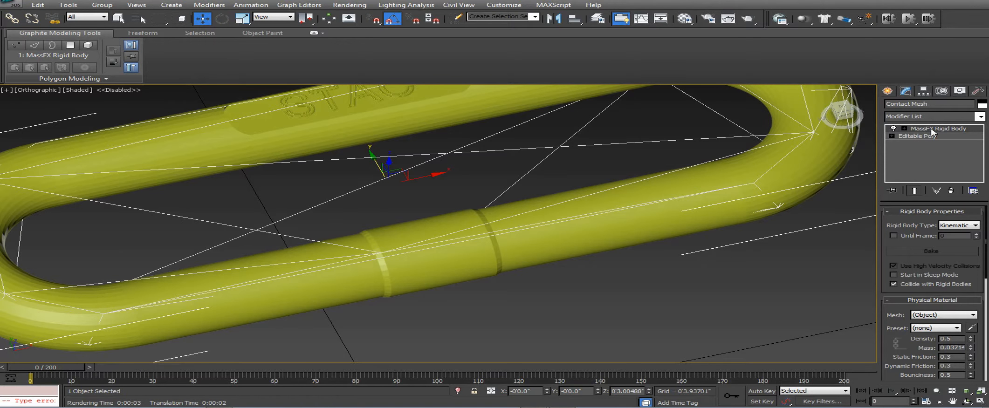
# Add a ProOptimizer modifier to Contact Mesh between the Editable Poly and the MassFX Rigid Body.
pyautogui.moveTo(574, 202); pyautogui.dragTo(565, 216, button='middle')
pyautogui.moveTo(572, 167); pyautogui.dragTo(488, 137, button='middle')
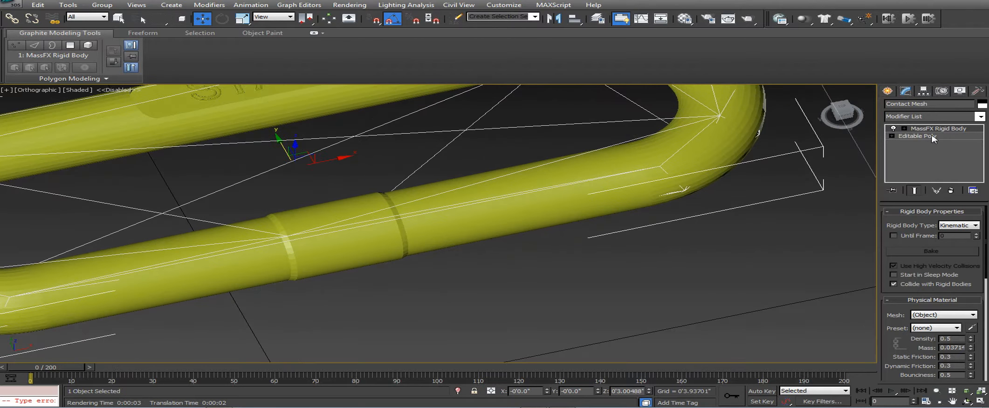
pyautogui.click(929, 137)
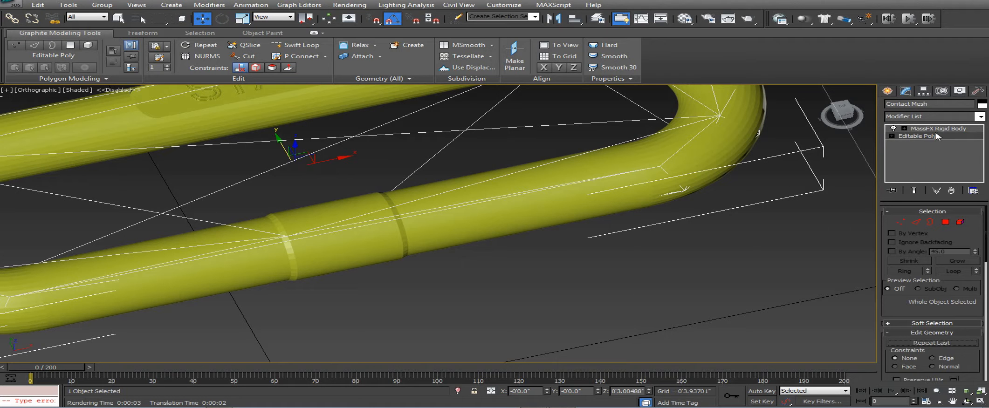
pyautogui.click(981, 116)
pyautogui.click(980, 118)
pyautogui.click(980, 117)
pyautogui.moveTo(979, 136); pyautogui.dragTo(973, 279)
pyautogui.click(962, 169)
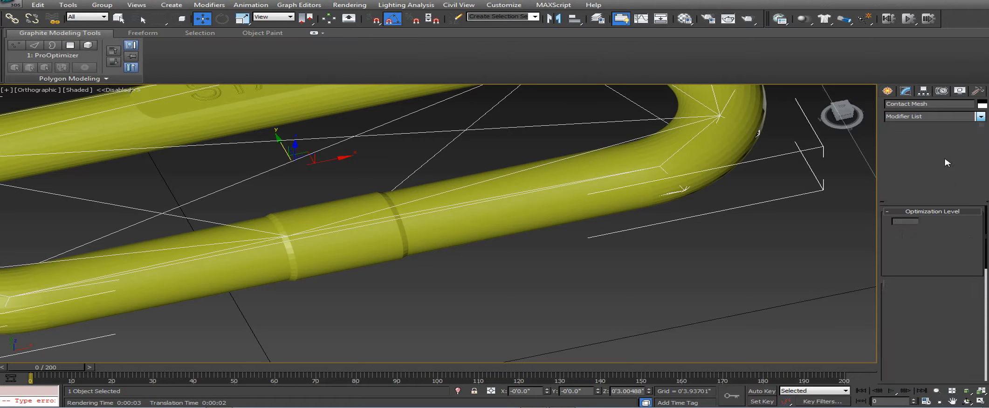
# Calculate the ProOptimizer reduction for Contact Mesh and set its Vertex % to 40.
pyautogui.click(937, 242)
pyautogui.doubleClick(911, 221)
pyautogui.write('40')
pyautogui.press('Return')
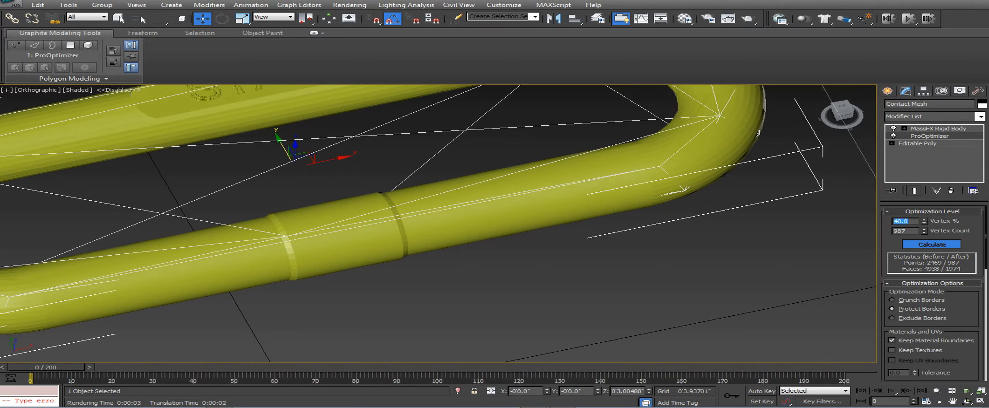
# Show edged faces and examine the optimized mesh around the link's curved end in the Top view.
pyautogui.scroll(-2, 496, 159)
pyautogui.scroll(3, 508, 172)
pyautogui.scroll(-2, 504, 167)
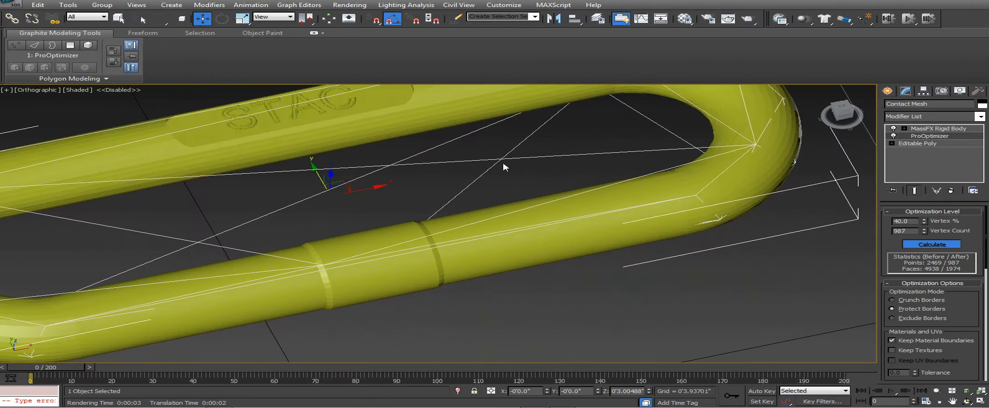
pyautogui.moveTo(647, 182); pyautogui.dragTo(650, 185, button='middle')
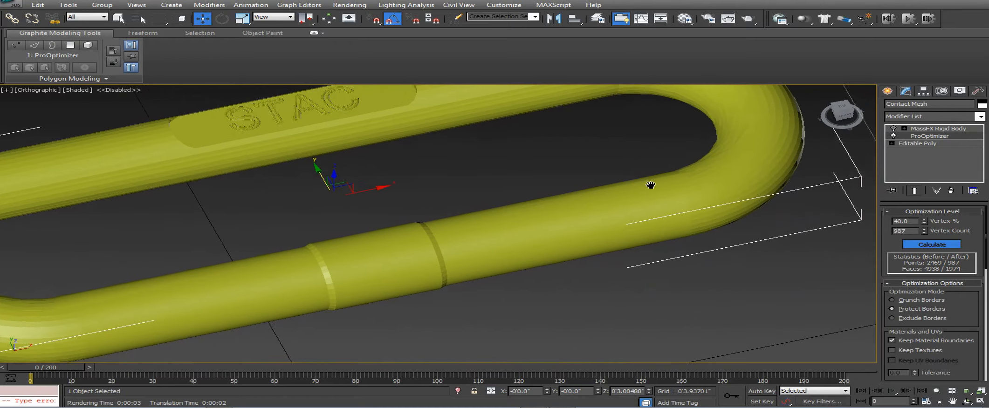
pyautogui.scroll(2, 646, 209)
pyautogui.press('F4')
pyautogui.moveTo(648, 227); pyautogui.dragTo(502, 257, button='middle')
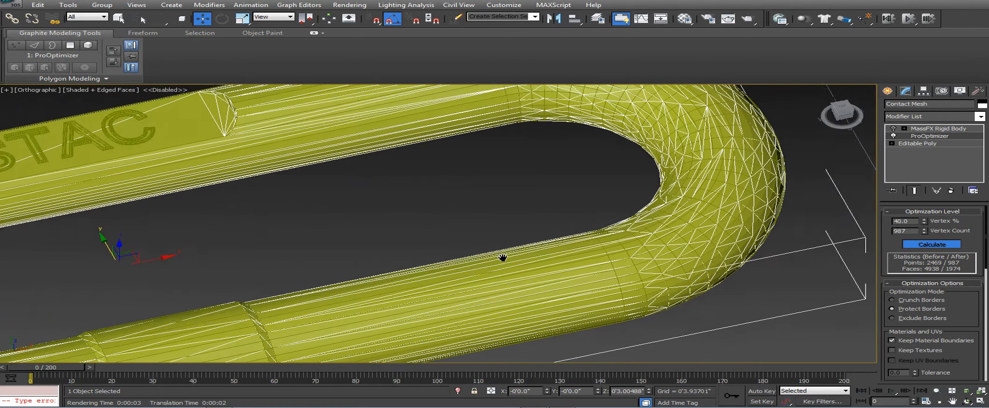
pyautogui.scroll(-2, 490, 225)
pyautogui.scroll(4, 494, 222)
pyautogui.press('t')
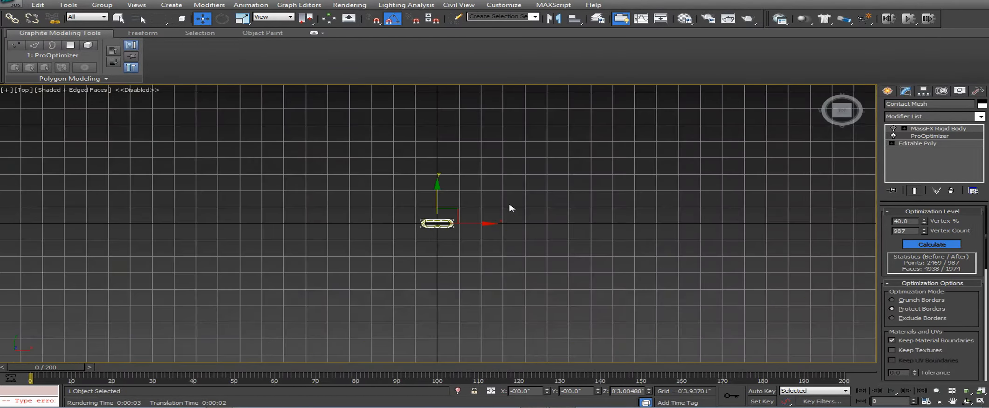
pyautogui.scroll(10, 513, 209)
pyautogui.moveTo(514, 210); pyautogui.dragTo(371, 210, button='middle')
pyautogui.scroll(5, 566, 223)
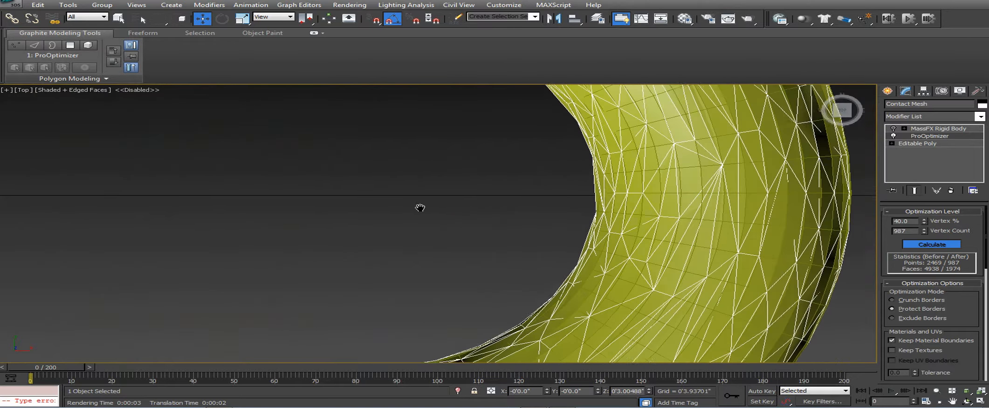
# Set the ProOptimizer Vertex % to 20.
pyautogui.moveTo(485, 209); pyautogui.dragTo(385, 205, button='middle')
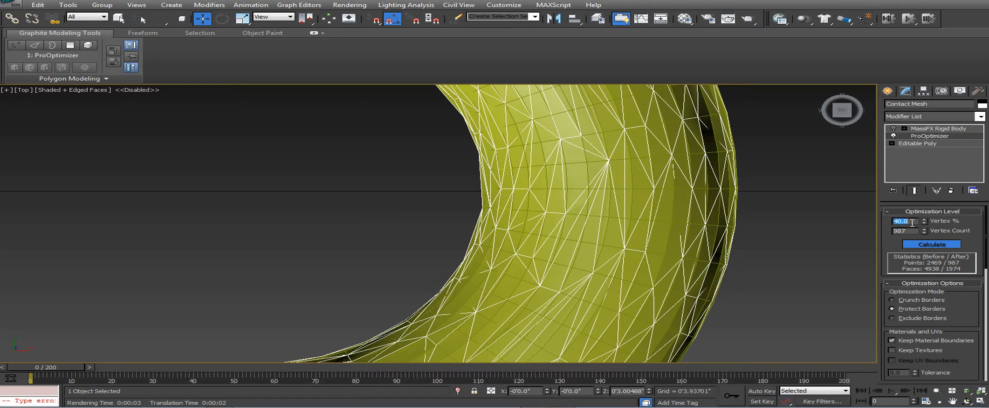
pyautogui.write('20')
pyautogui.press('Return')
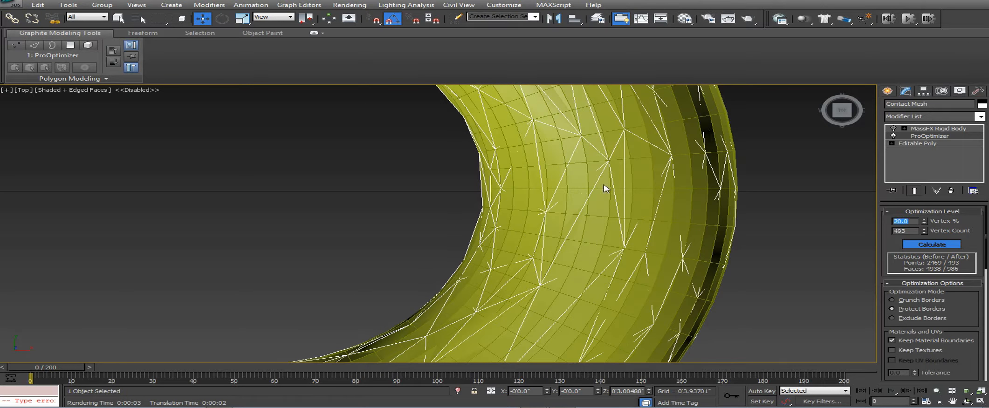
# Isolate the selected Contact Mesh so the original link is hidden.
pyautogui.scroll(-4, 577, 188)
pyautogui.moveTo(440, 203); pyautogui.dragTo(552, 249, button='middle')
pyautogui.click(457, 391)
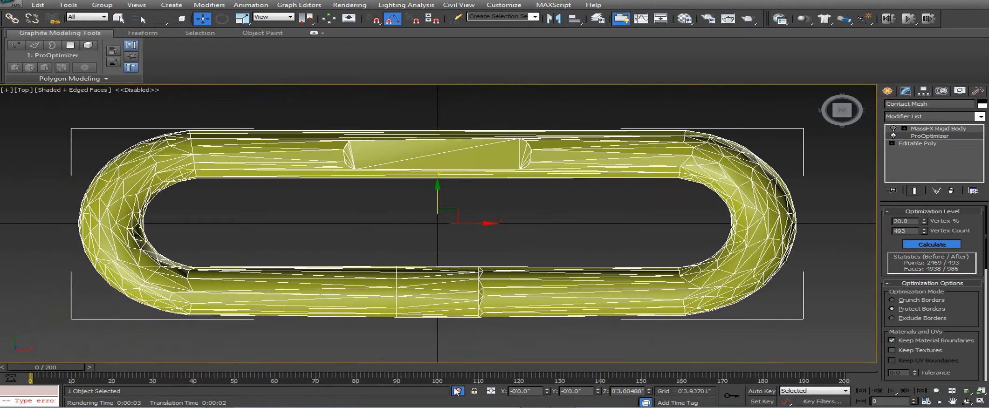
# Examine the reduced mesh around both curved ends and along the inner edges of the isolated link.
pyautogui.moveTo(626, 269); pyautogui.dragTo(420, 296, button='middle')
pyautogui.scroll(2, 552, 241)
pyautogui.moveTo(531, 229); pyautogui.dragTo(366, 247, button='middle')
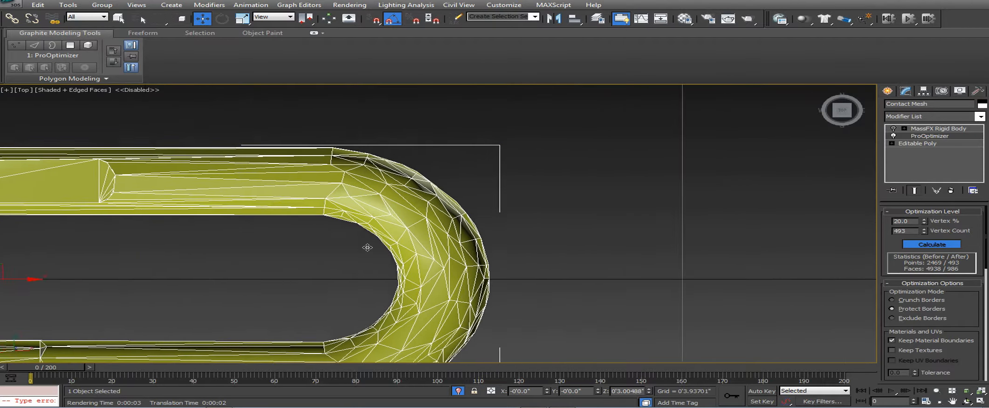
pyautogui.scroll(6, 366, 247)
pyautogui.moveTo(304, 228); pyautogui.dragTo(489, 209, button='middle')
pyautogui.scroll(-5, 363, 218)
pyautogui.moveTo(298, 216); pyautogui.dragTo(690, 192, button='middle')
pyautogui.moveTo(177, 204); pyautogui.dragTo(121, 210, button='middle')
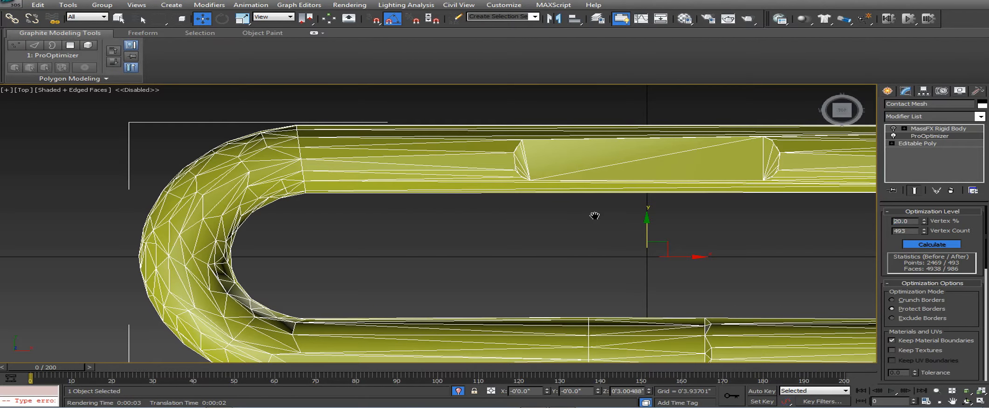
pyautogui.scroll(-2, 459, 214)
pyautogui.scroll(-2, 404, 219)
pyautogui.scroll(3, 404, 219)
pyautogui.scroll(3, 453, 212)
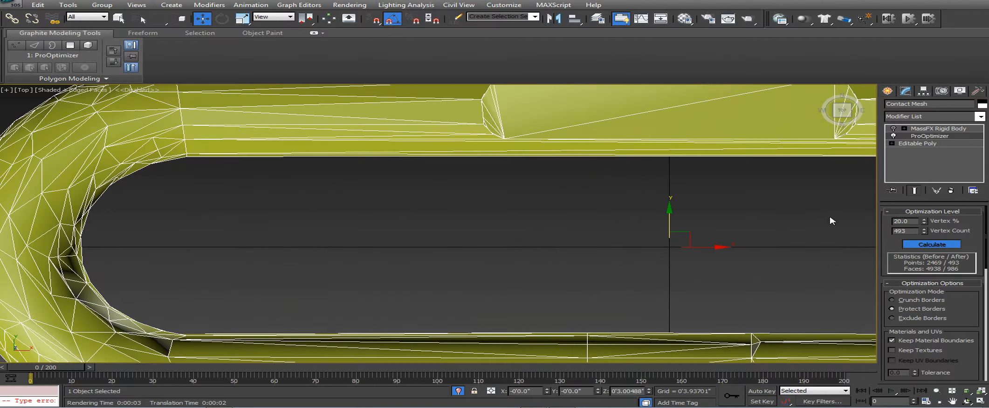
# Set the ProOptimizer Vertex % to 35 for Contact Mesh.
pyautogui.doubleClick(907, 220)
pyautogui.write('35')
pyautogui.press('Return')
pyautogui.scroll(-5, 424, 186)
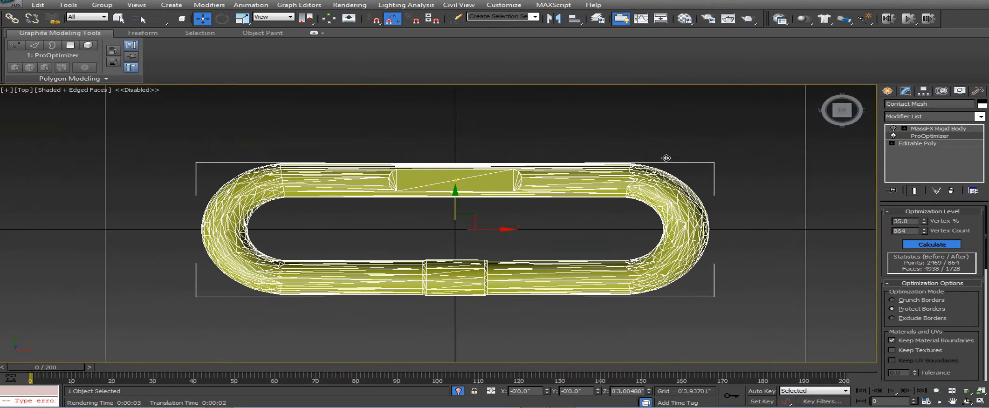
# Apply the Steel physical material preset to the MassFX Rigid Body of Contact Mesh.
pyautogui.click(927, 128)
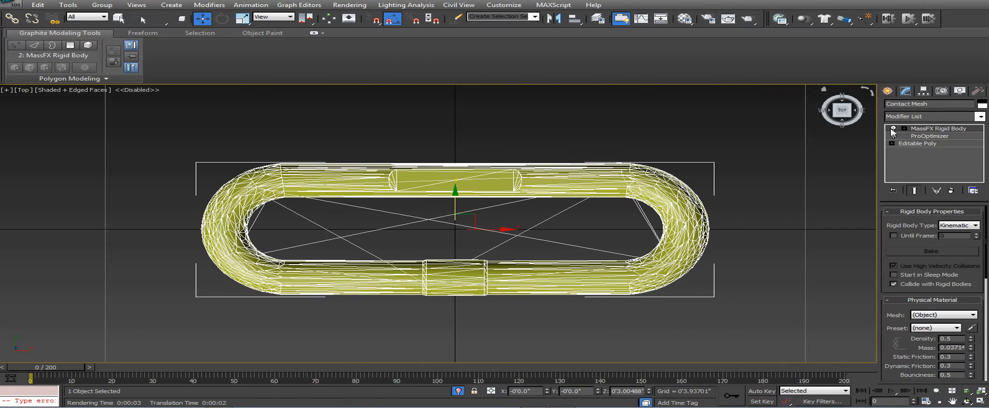
pyautogui.moveTo(537, 214); pyautogui.dragTo(479, 212, button='middle')
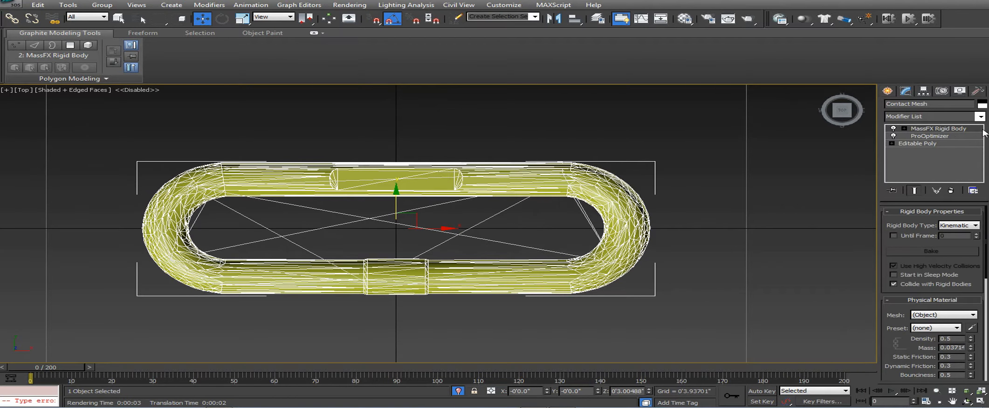
pyautogui.scroll(-5, 927, 238)
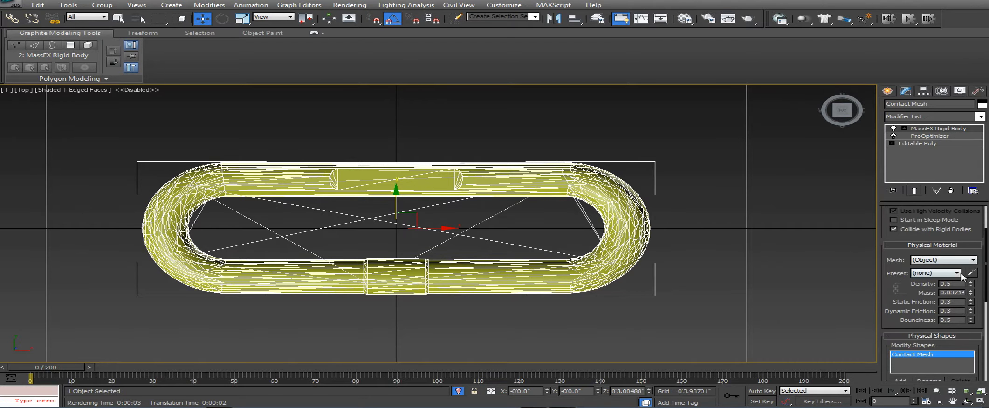
pyautogui.click(921, 260)
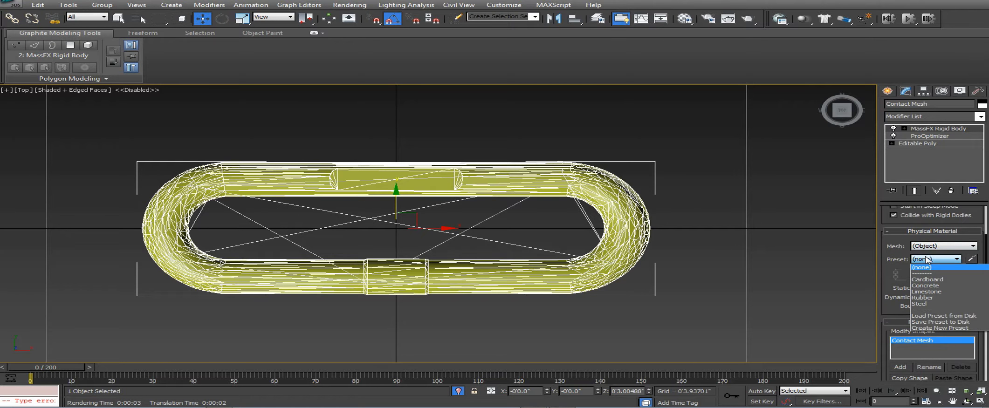
pyautogui.click(927, 304)
# Change the physical shape type of Contact Mesh to Concave.
pyautogui.scroll(-8, 927, 284)
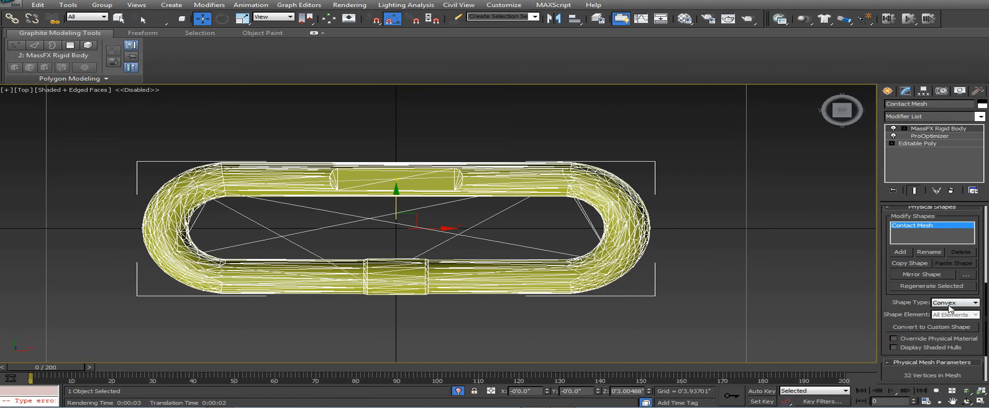
pyautogui.click(951, 303)
pyautogui.click(944, 329)
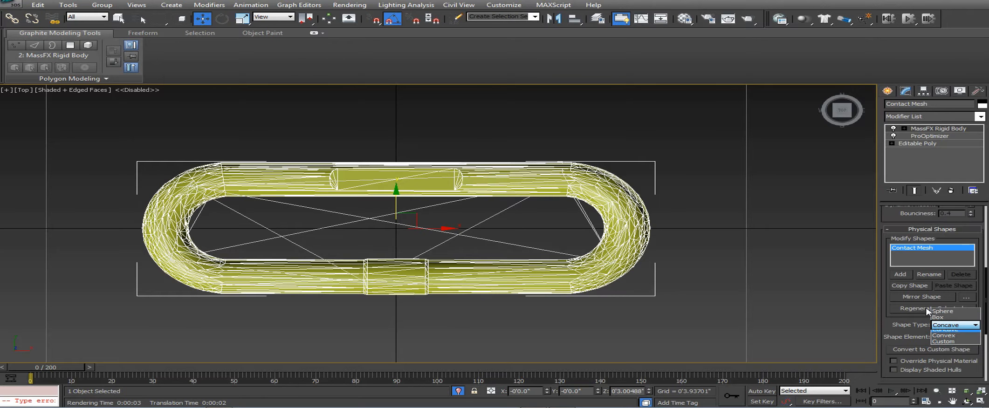
pyautogui.scroll(-6, 907, 333)
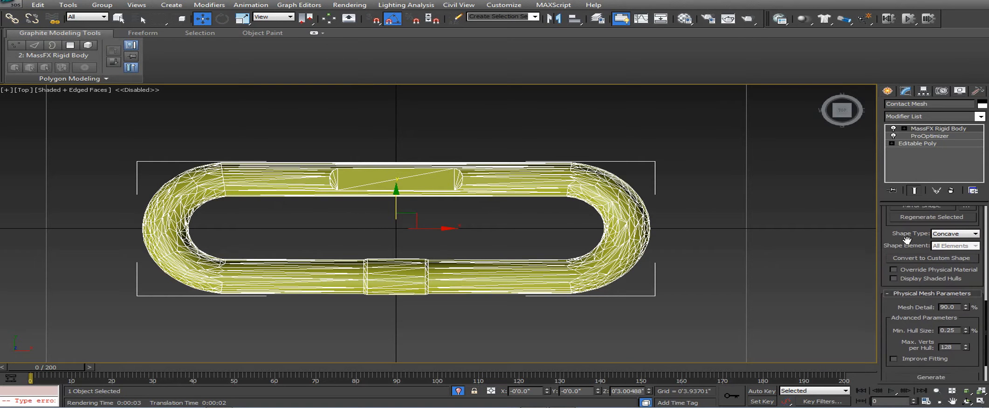
# Set the physical Mesh Detail to 100% and generate the concave hulls.
pyautogui.click(965, 304)
pyautogui.scroll(-3, 911, 320)
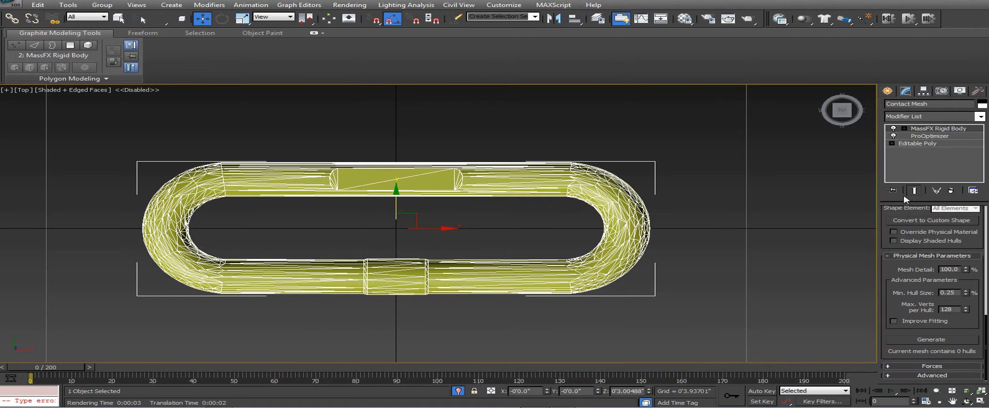
pyautogui.click(941, 339)
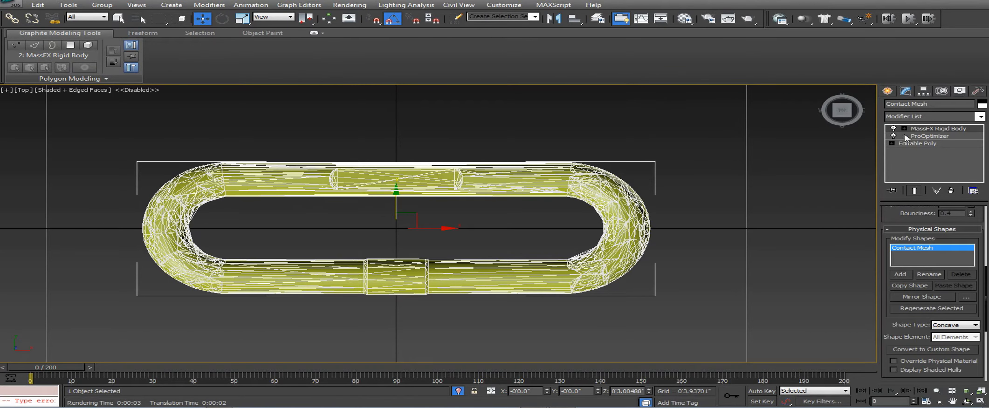
# Move the concave physical mesh upward off the link with Mesh Transform to examine its hulls, and undo the move.
pyautogui.click(904, 128)
pyautogui.click(952, 158)
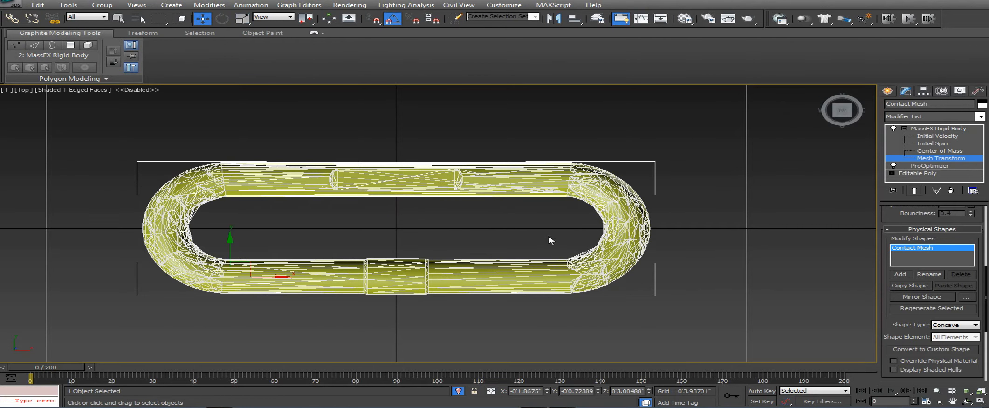
pyautogui.keyDown('alt'); pyautogui.moveTo(490, 256); pyautogui.dragTo(501, 220, button='middle'); pyautogui.keyUp('alt')
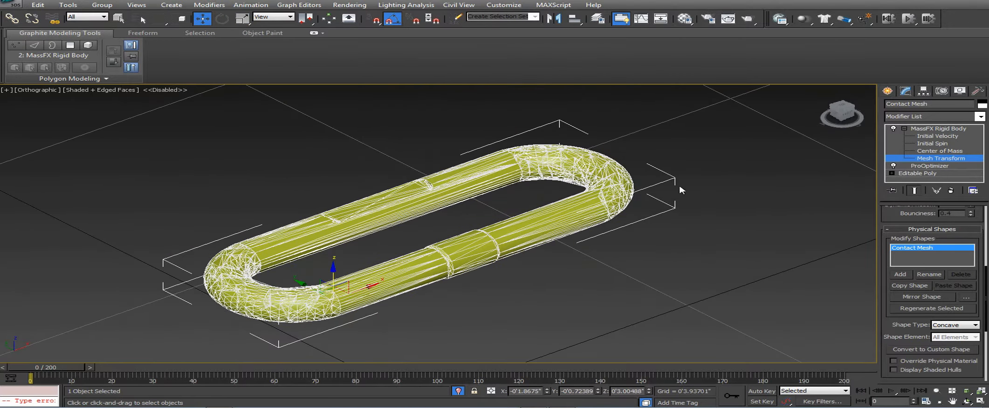
pyautogui.moveTo(333, 275); pyautogui.dragTo(334, 162)
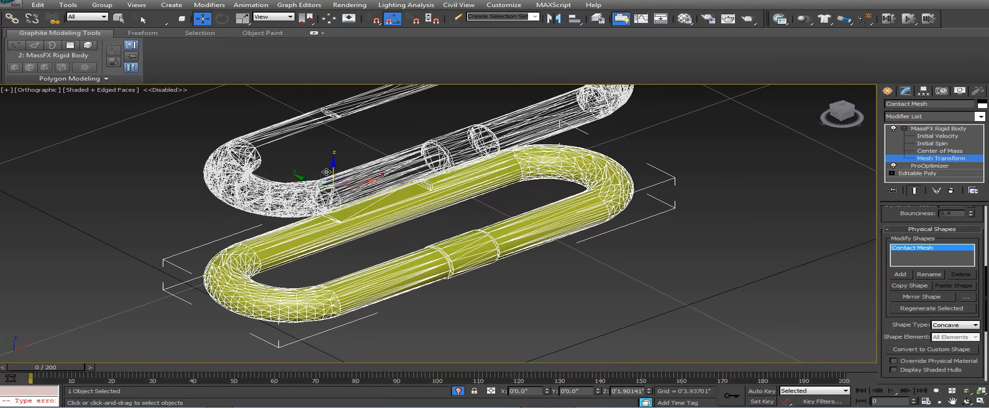
pyautogui.keyDown('alt'); pyautogui.moveTo(278, 169); pyautogui.dragTo(481, 232, button='middle'); pyautogui.keyUp('alt')
pyautogui.scroll(2, 605, 167)
pyautogui.scroll(2, 482, 233)
pyautogui.scroll(-3, 482, 233)
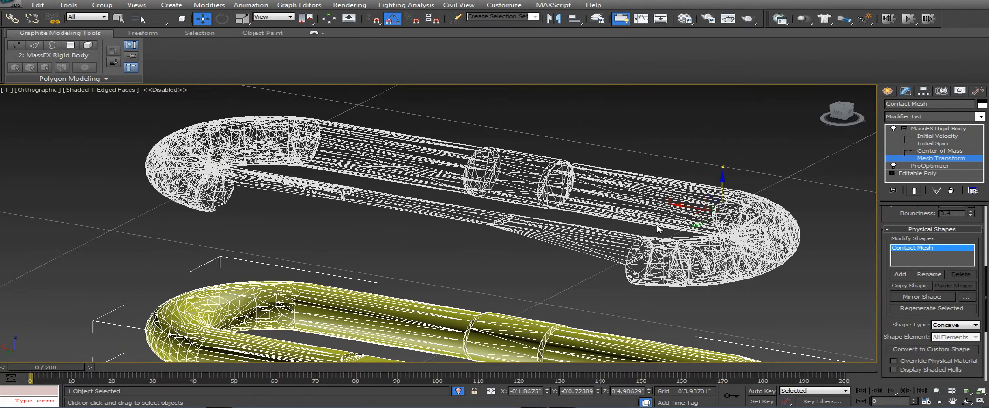
pyautogui.hotkey('ctrl', 'z')
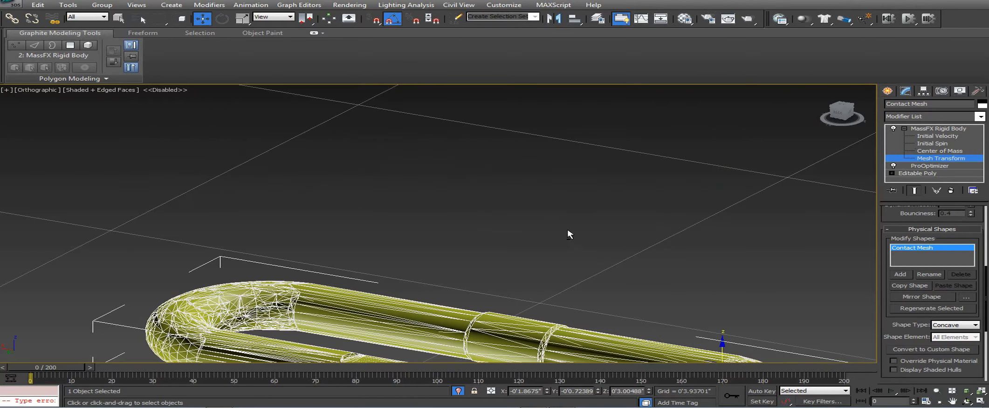
# Set the ProOptimizer Vertex % to 40 for Contact Mesh.
pyautogui.keyDown('alt'); pyautogui.moveTo(568, 231); pyautogui.dragTo(350, 247, button='middle'); pyautogui.keyUp('alt')
pyautogui.moveTo(699, 256); pyautogui.dragTo(377, 168, button='middle')
pyautogui.moveTo(606, 175); pyautogui.dragTo(499, 146, button='middle')
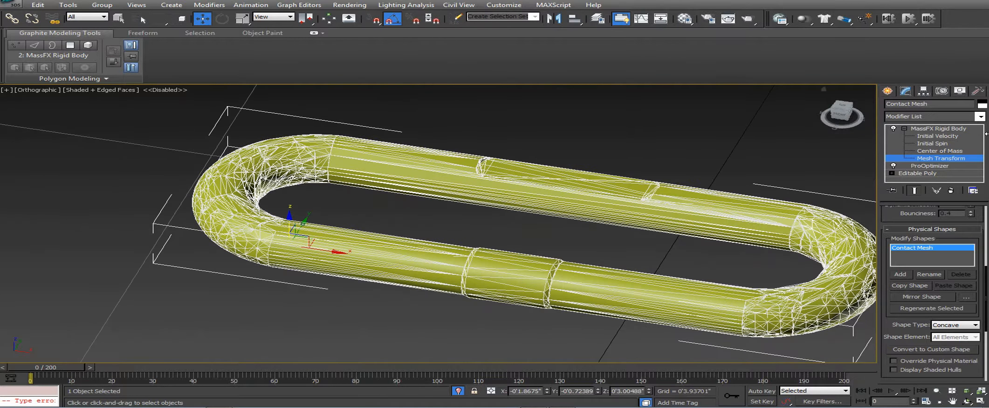
pyautogui.click(929, 166)
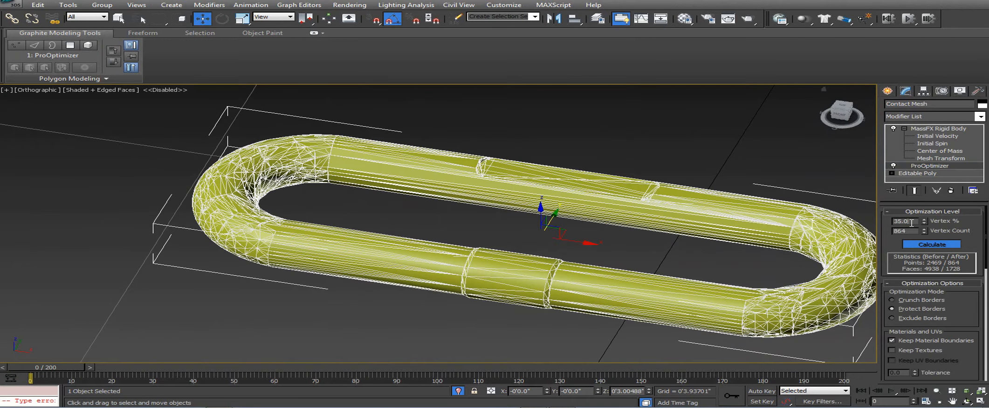
pyautogui.write('40')
pyautogui.press('Return')
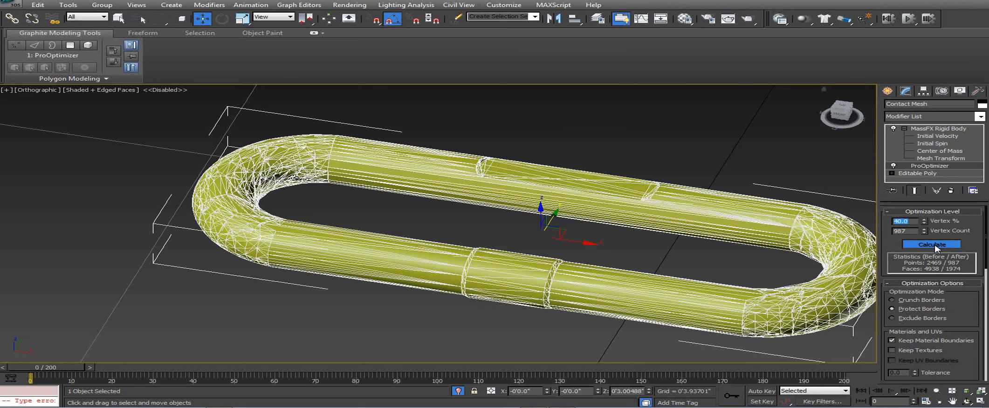
# Regenerate the concave hulls of the MassFX Rigid Body from the newly optimized mesh.
pyautogui.click(938, 131)
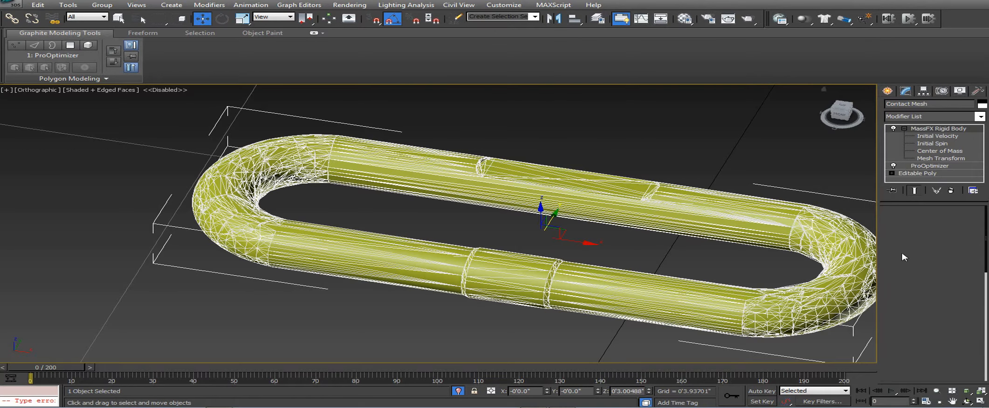
pyautogui.scroll(-3, 904, 325)
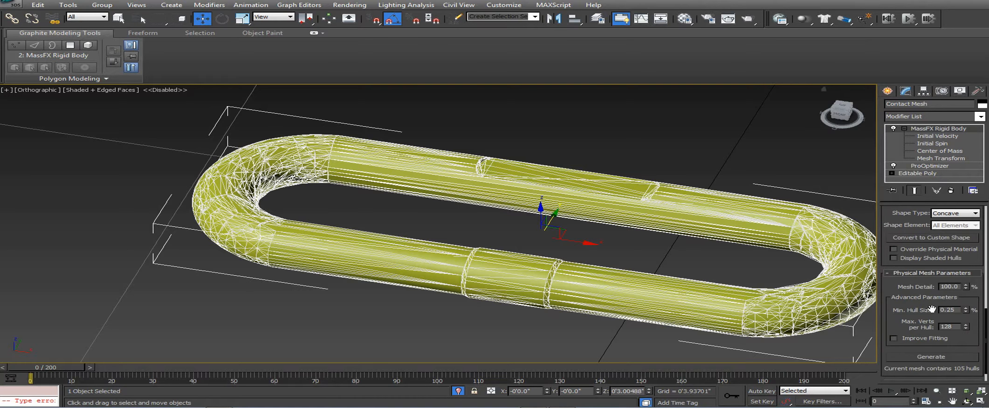
pyautogui.click(931, 357)
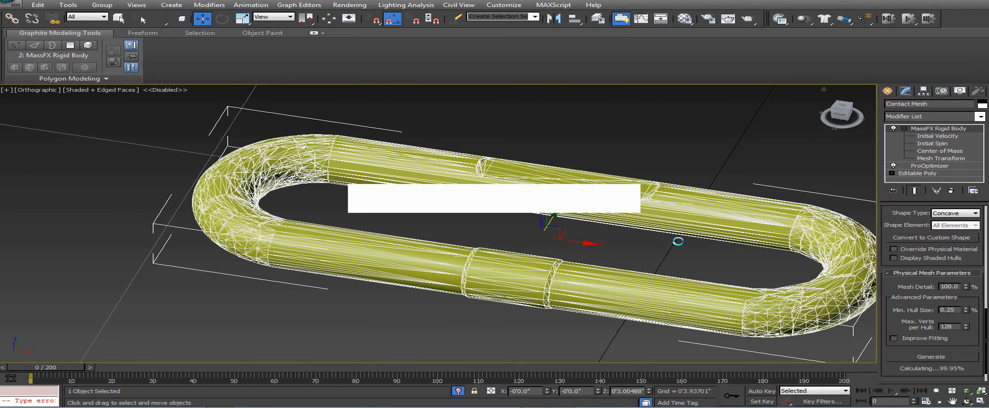
# Lift the regenerated physical mesh above the link with Mesh Transform and inspect it from several angles.
pyautogui.click(950, 159)
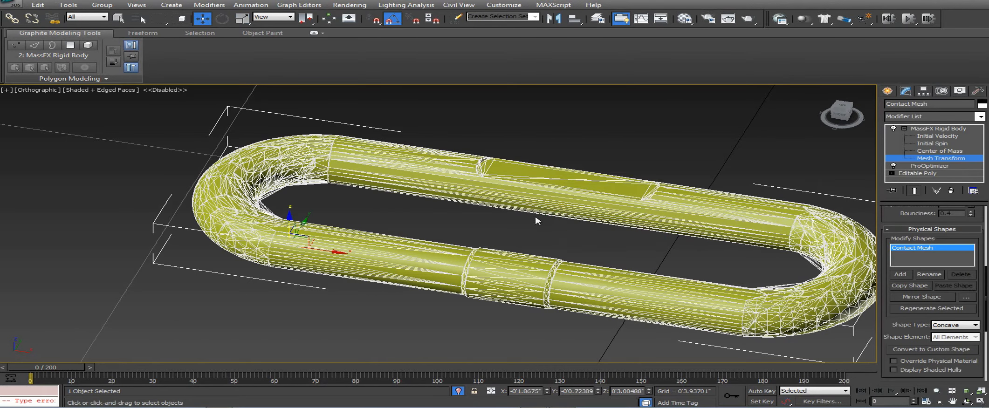
pyautogui.moveTo(289, 215); pyautogui.dragTo(290, 57)
pyautogui.moveTo(435, 170); pyautogui.dragTo(384, 241, button='middle')
pyautogui.scroll(-5, 406, 247)
pyautogui.keyDown('alt'); pyautogui.moveTo(390, 225); pyautogui.dragTo(485, 184, button='middle'); pyautogui.keyUp('alt')
pyautogui.keyDown('alt'); pyautogui.moveTo(535, 210); pyautogui.dragTo(553, 191, button='middle'); pyautogui.keyUp('alt')
# Return to the top view and unhide all objects so the original link shows again.
pyautogui.press('t')
pyautogui.moveTo(470, 214); pyautogui.dragTo(405, 200, button='middle')
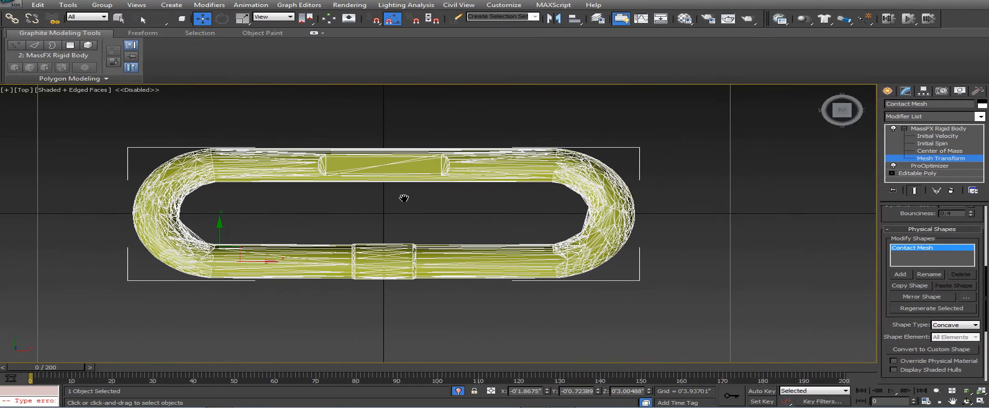
pyautogui.scroll(-3, 405, 201)
pyautogui.rightClick(588, 159)
pyautogui.click(633, 119)
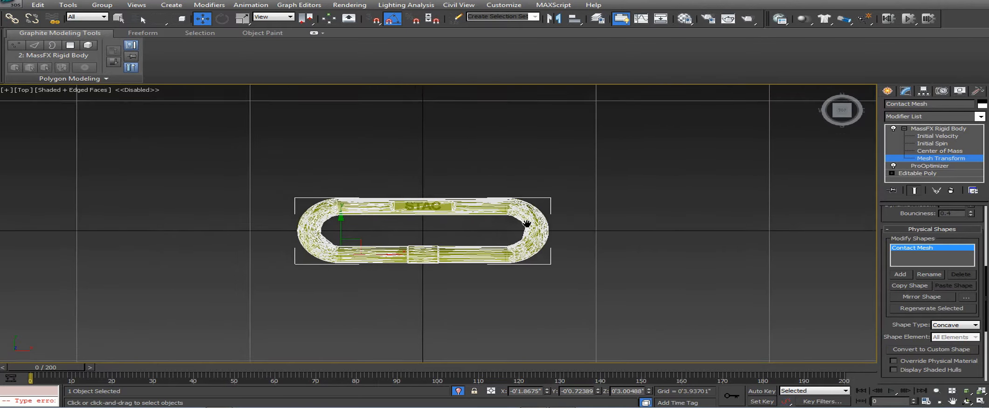
pyautogui.scroll(3, 408, 161)
pyautogui.scroll(6, 497, 142)
pyautogui.scroll(-7, 466, 279)
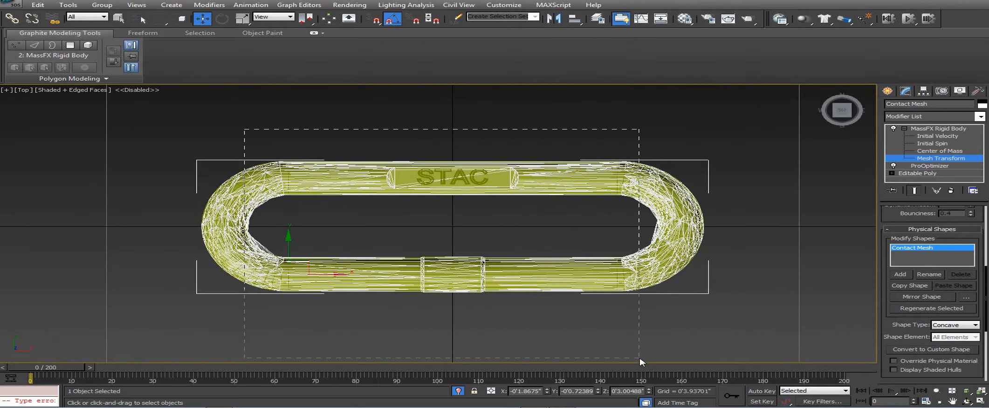
pyautogui.rightClick(441, 201)
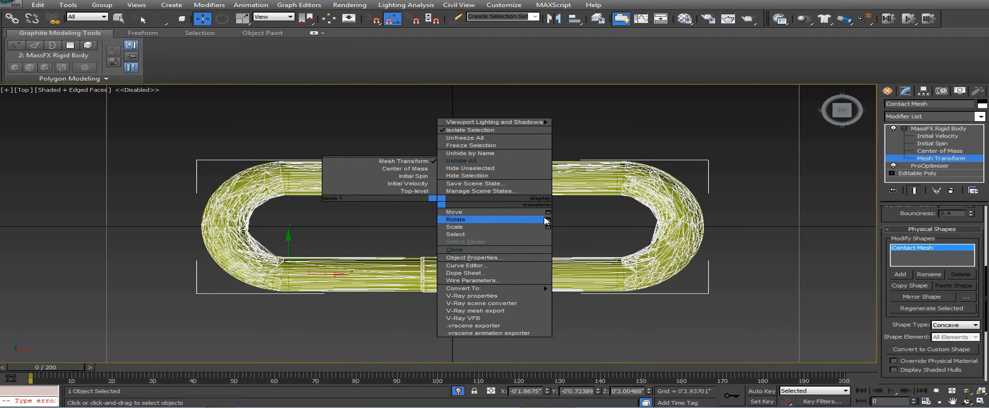
pyautogui.click(501, 217)
pyautogui.moveTo(328, 282)
pyautogui.keyDown('shift'); pyautogui.mouseDown()
pyautogui.moveTo(734, 275)
pyautogui.moveTo(654, 269)
pyautogui.mouseUp(); pyautogui.keyUp('shift')
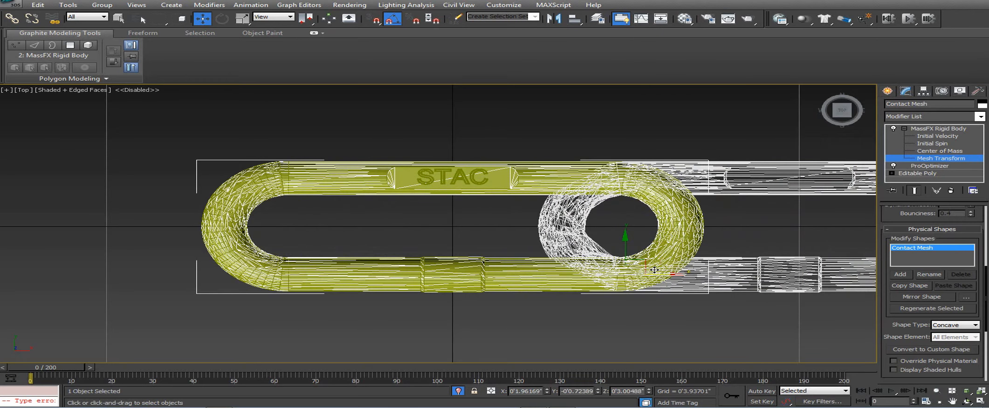
pyautogui.rightClick(861, 213)
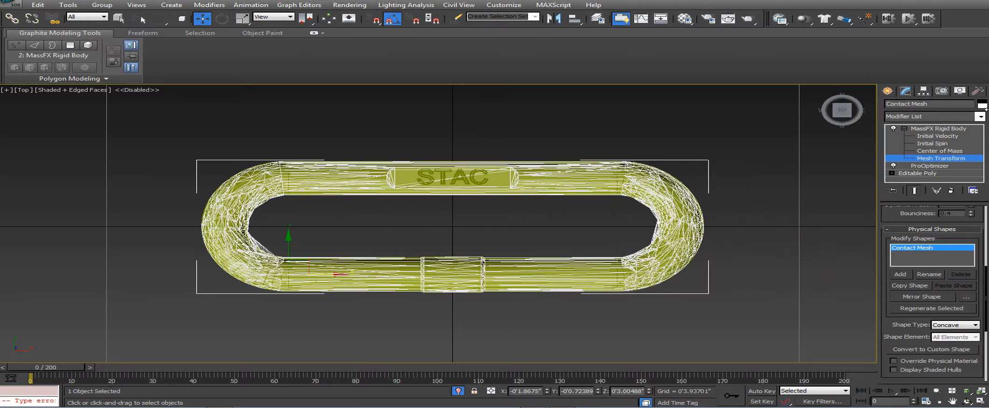
# Leave the Mesh Transform level, select all the link objects and copy them sideways along X.
pyautogui.click(942, 159)
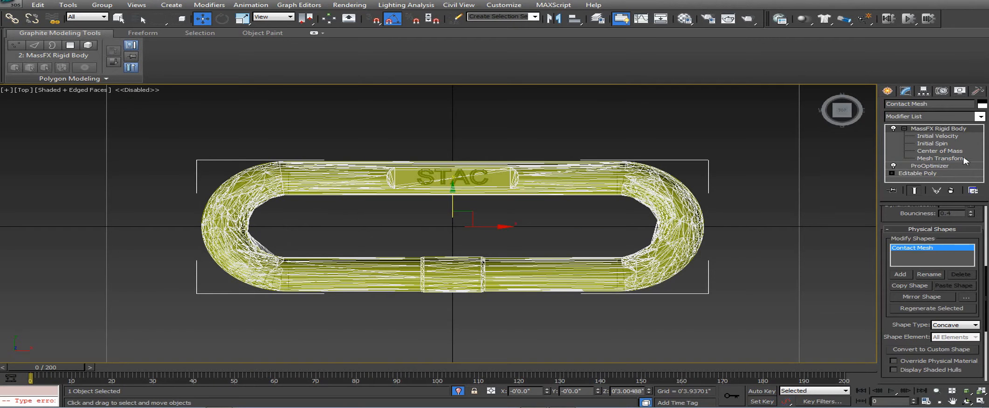
pyautogui.click(904, 129)
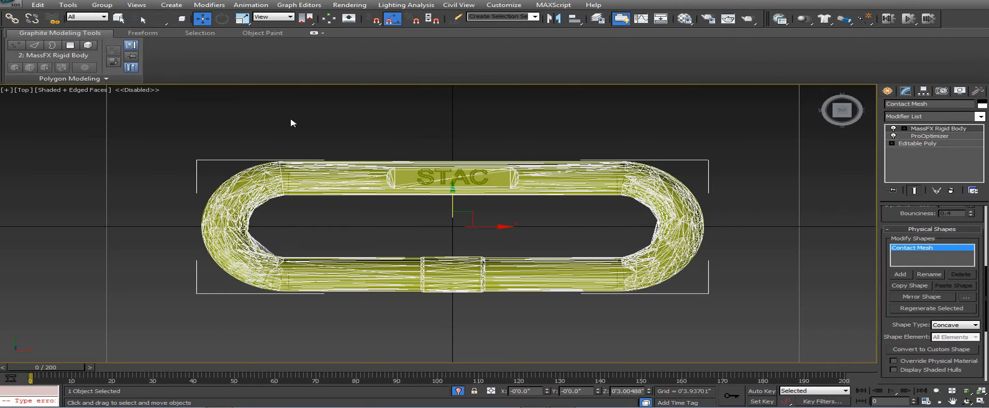
pyautogui.moveTo(291, 119); pyautogui.dragTo(679, 362)
pyautogui.keyDown('shift'); pyautogui.moveTo(481, 212); pyautogui.dragTo(810, 239); pyautogui.keyUp('shift')
pyautogui.click(487, 243)
# Delete the three copied link objects.
pyautogui.moveTo(722, 214); pyautogui.dragTo(512, 201, button='middle')
pyautogui.rightClick(561, 202)
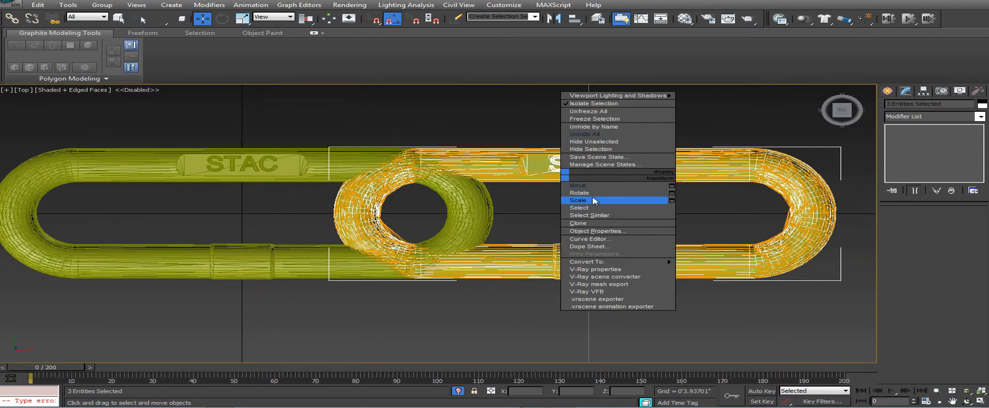
pyautogui.click(746, 181)
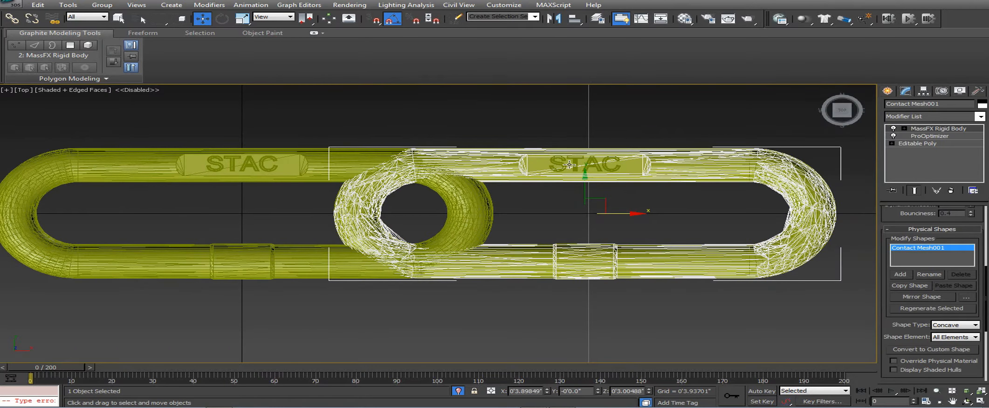
pyautogui.rightClick(572, 192)
pyautogui.click(798, 290)
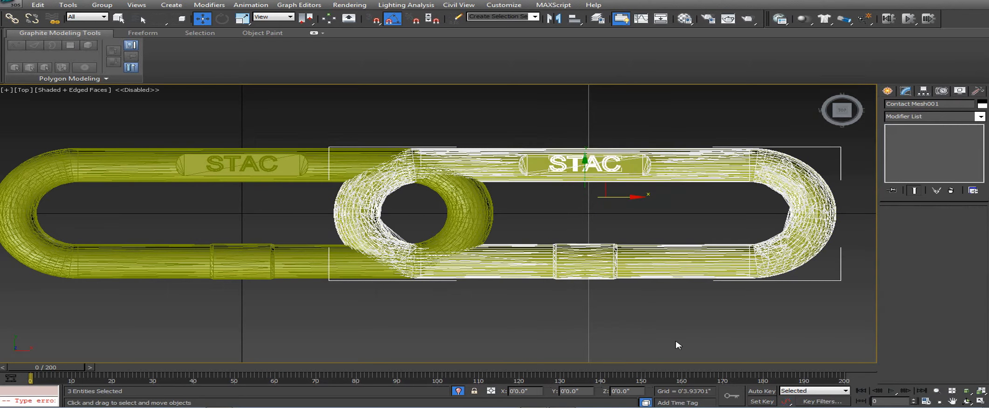
pyautogui.press('Delete')
# Select Contact Mesh near the STAC lettering and display the viewport in wireframe for a close look at the overlapping edges.
pyautogui.moveTo(280, 170); pyautogui.dragTo(408, 194, button='middle')
pyautogui.scroll(8, 409, 194)
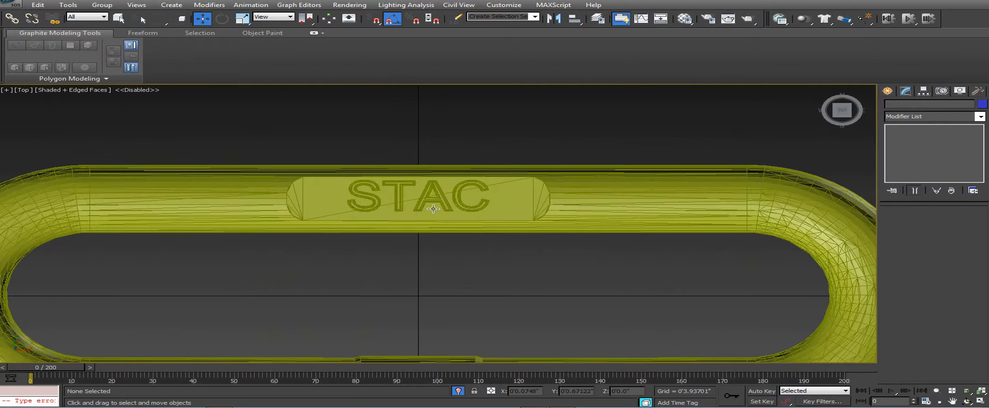
pyautogui.click(816, 220)
pyautogui.moveTo(817, 220); pyautogui.dragTo(729, 229, button='middle')
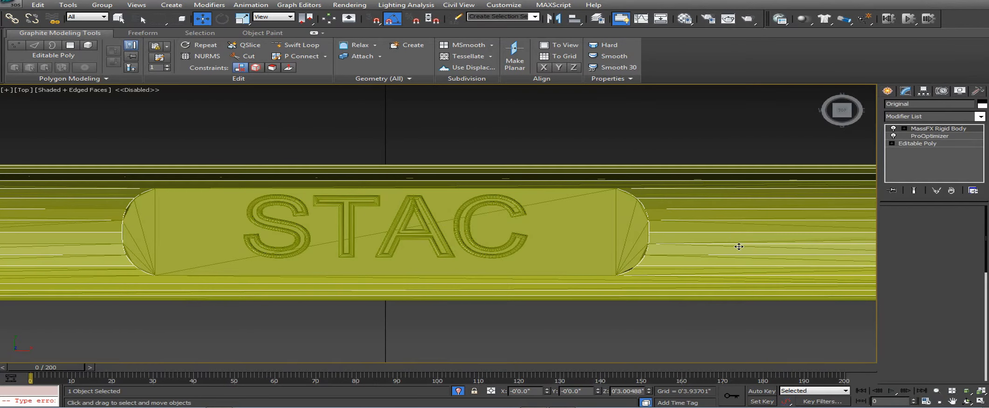
pyautogui.moveTo(654, 254); pyautogui.dragTo(621, 276, button='middle')
pyautogui.press('F3')
pyautogui.scroll(6, 519, 238)
pyautogui.scroll(5, 435, 277)
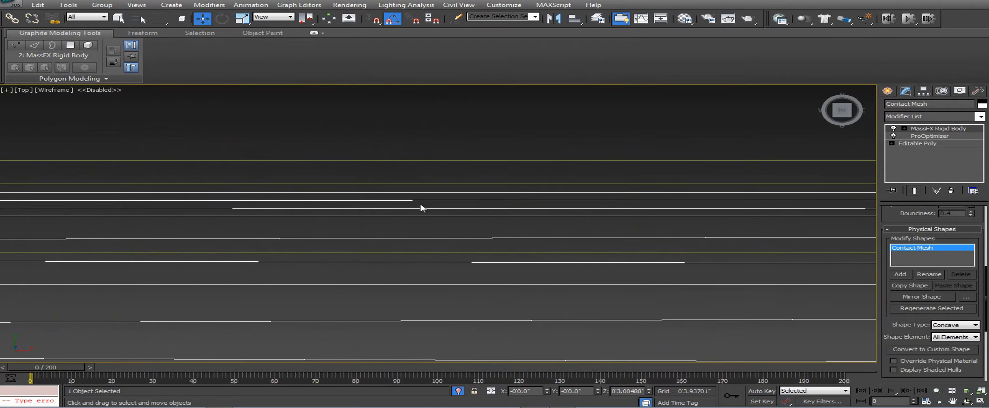
# Link the original chain link mesh to Contact Mesh as its parent and return the viewport to shaded display with edged faces.
pyautogui.click(12, 19)
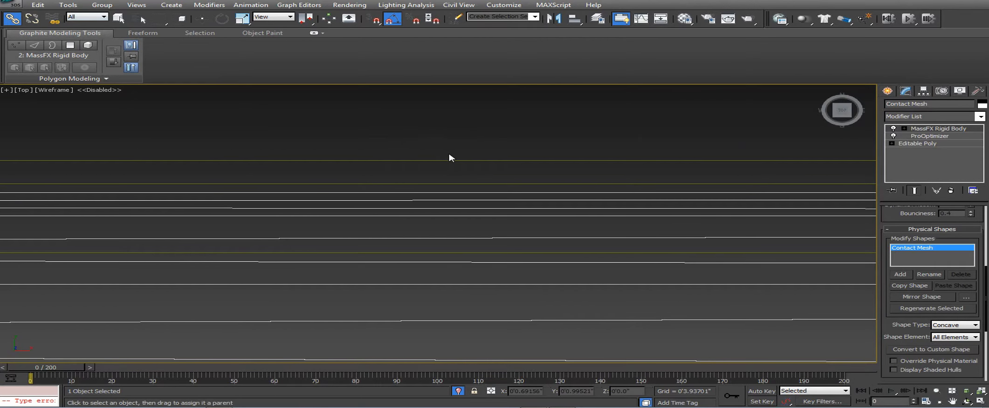
pyautogui.moveTo(457, 160); pyautogui.dragTo(458, 190)
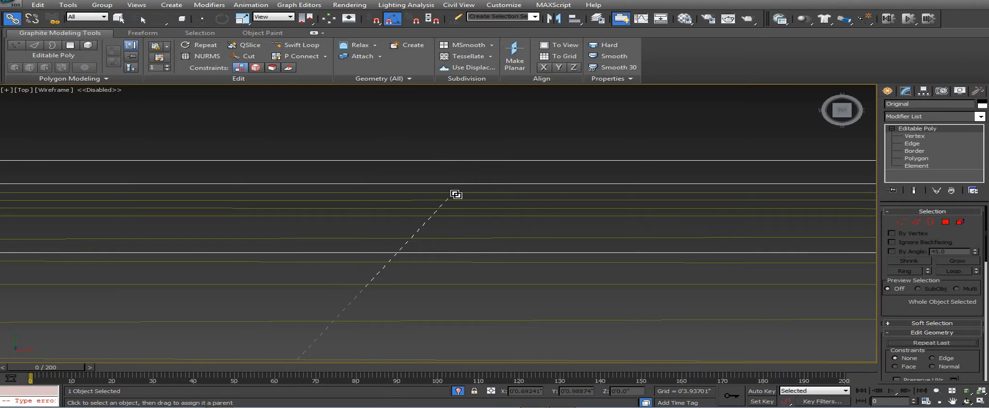
pyautogui.rightClick(456, 195)
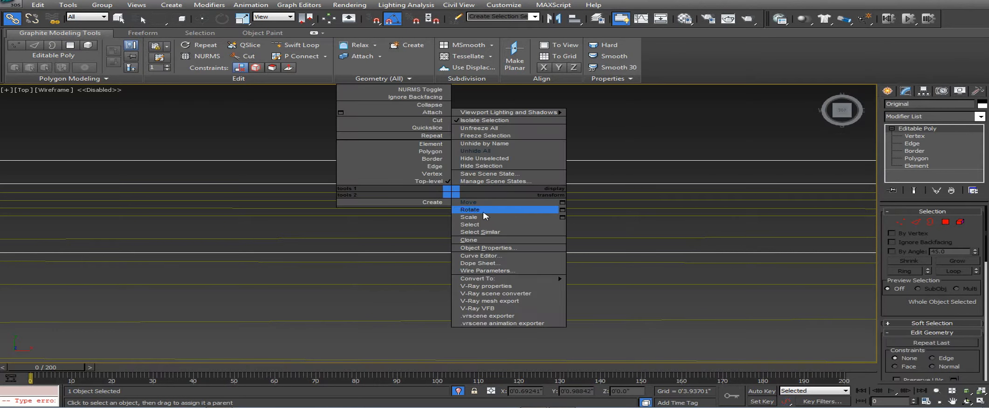
pyautogui.click(486, 224)
pyautogui.scroll(-8, 480, 209)
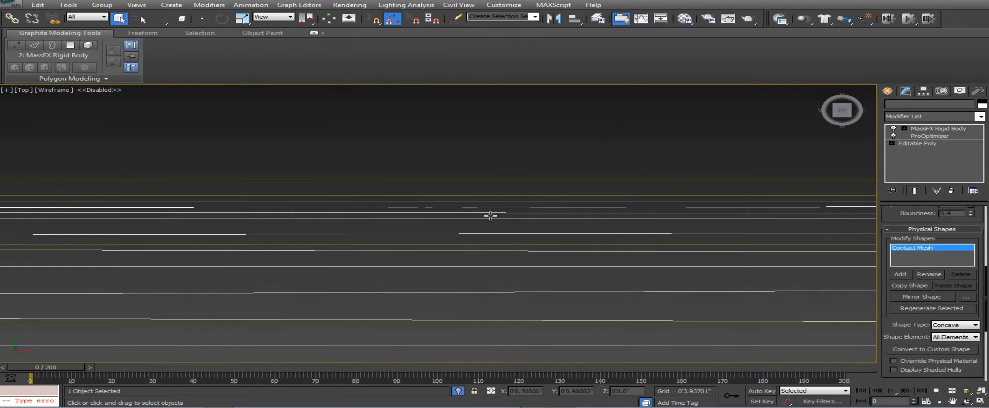
pyautogui.press('F3')
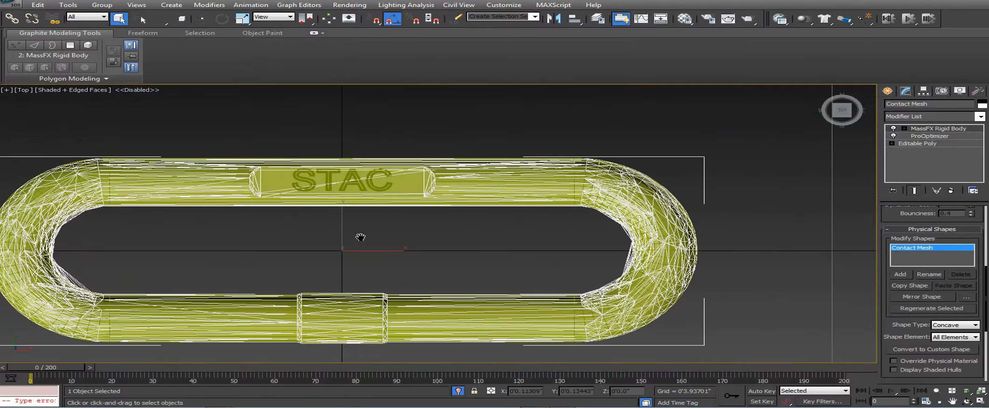
# Test the link by moving Contact Mesh together with its original mesh, cancel the move and return to the top view.
pyautogui.keyDown('alt'); pyautogui.moveTo(360, 234); pyautogui.dragTo(362, 234, button='middle'); pyautogui.keyUp('alt')
pyautogui.rightClick(386, 212)
pyautogui.click(417, 236)
pyautogui.moveTo(416, 236); pyautogui.dragTo(310, 228)
pyautogui.rightClick(310, 228)
pyautogui.rightClick(329, 165)
pyautogui.click(366, 182)
pyautogui.rightClick(339, 164)
pyautogui.click(368, 176)
pyautogui.press('t')
pyautogui.moveTo(381, 189); pyautogui.dragTo(293, 170, button='middle')
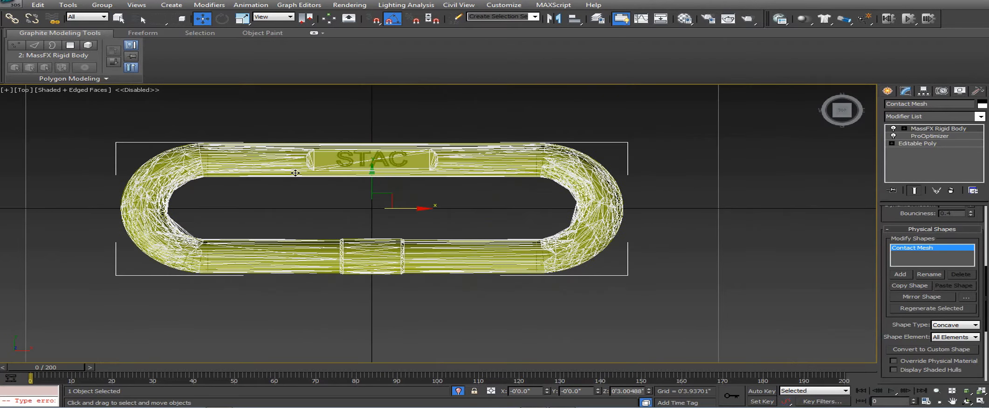
# Select all three objects of the chain link and copy them about 0'4.27" along X so the two links' ends overlap.
pyautogui.scroll(-5, 281, 164)
pyautogui.moveTo(537, 285); pyautogui.dragTo(536, 282)
pyautogui.moveTo(536, 281); pyautogui.dragTo(466, 282, button='middle')
pyautogui.scroll(5, 440, 220)
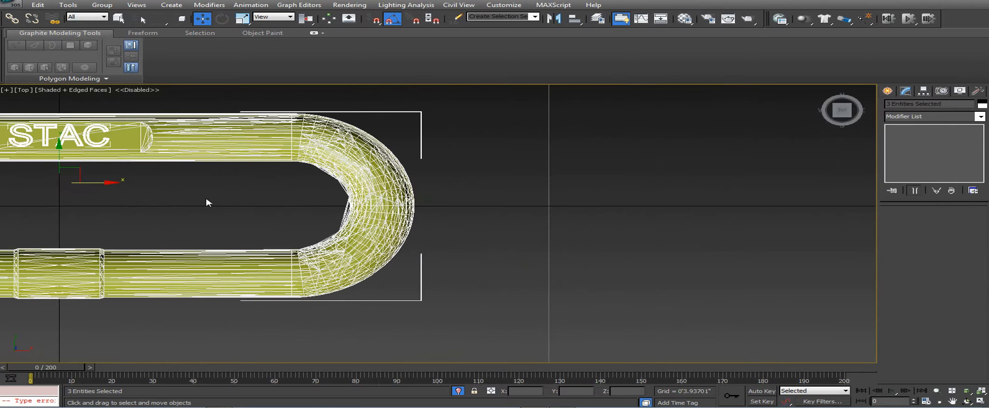
pyautogui.keyDown('shift'); pyautogui.moveTo(85, 183); pyautogui.dragTo(618, 220); pyautogui.keyUp('shift')
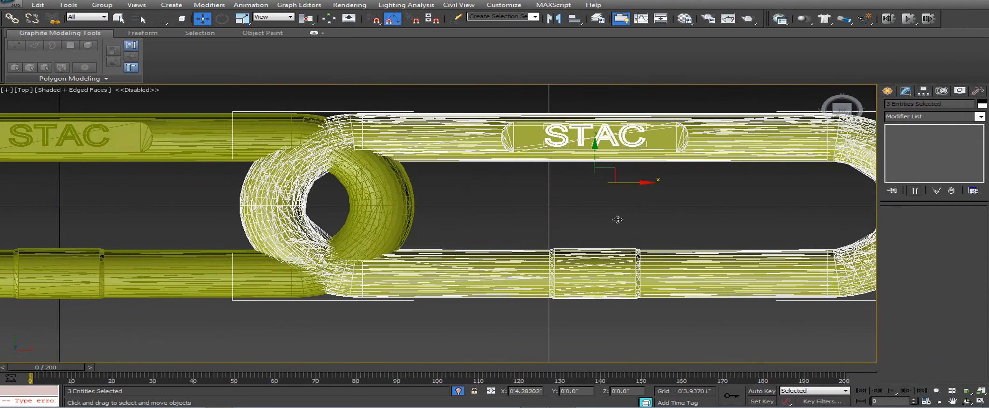
pyautogui.press('Return')
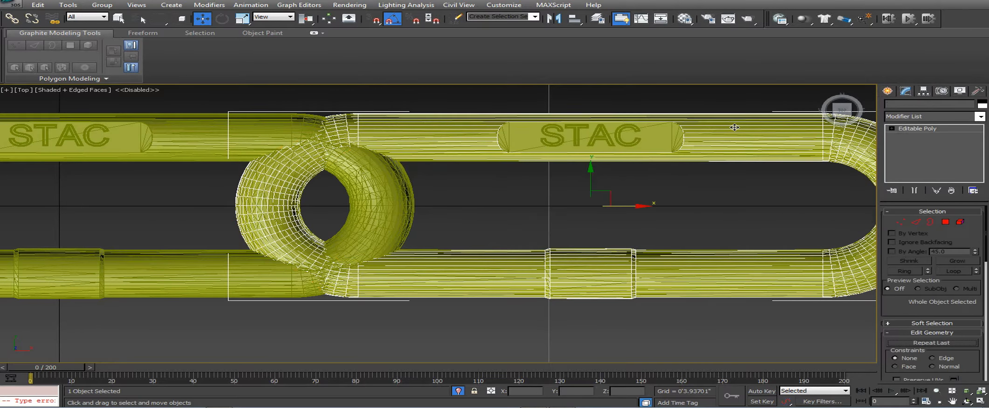
# Rotate the second link's Contact Mesh a quarter turn about its long axis so it interlocks with the first link.
pyautogui.rightClick(734, 128)
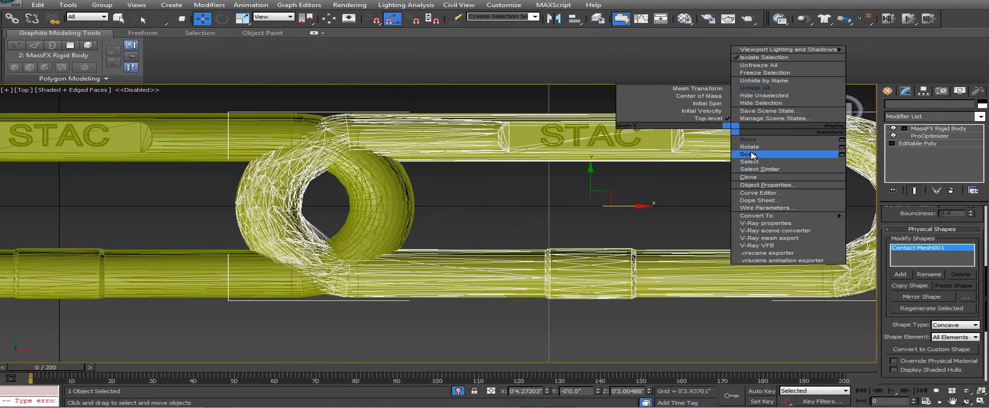
pyautogui.click(751, 156)
pyautogui.moveTo(588, 186); pyautogui.dragTo(591, 229)
pyautogui.moveTo(549, 205); pyautogui.dragTo(234, 193, button='middle')
pyautogui.scroll(5, 911, 236)
# Set the second link's rigid body type to Dynamic.
pyautogui.click(959, 226)
pyautogui.click(955, 238)
pyautogui.click(959, 226)
pyautogui.click(956, 232)
# Select the three objects of the second link and copy them along X as a third link.
pyautogui.rightClick(241, 154)
pyautogui.click(244, 158)
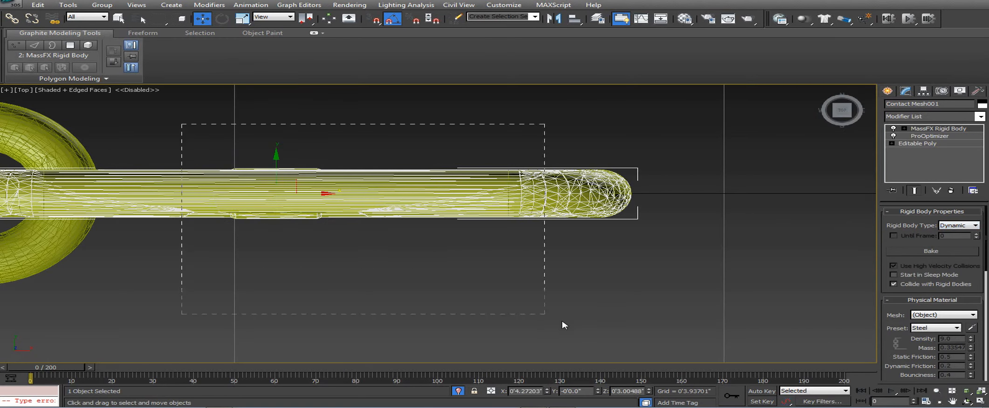
pyautogui.moveTo(554, 321); pyautogui.dragTo(545, 316)
pyautogui.keyDown('shift'); pyautogui.moveTo(301, 197); pyautogui.dragTo(796, 198); pyautogui.keyUp('shift')
pyautogui.click(496, 242)
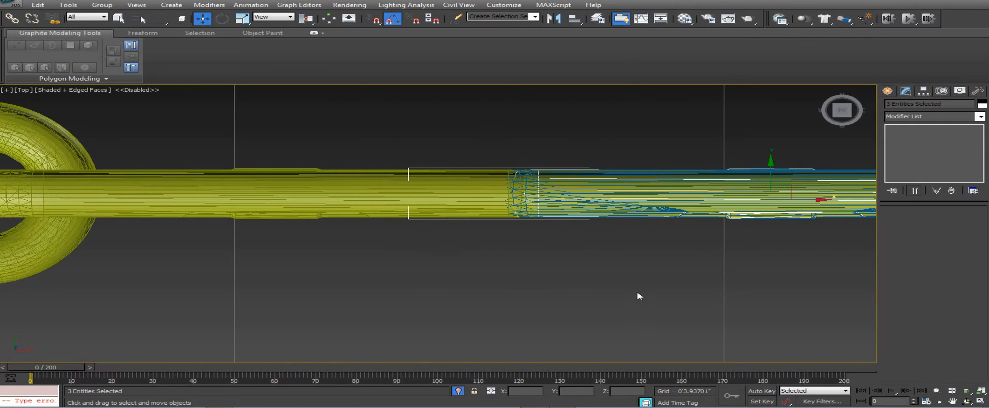
# Rotate the third link's Contact Mesh 90 degrees about its long axis, undoing the first attempt made on all three objects together.
pyautogui.keyDown('alt'); pyautogui.moveTo(637, 303); pyautogui.dragTo(540, 346, button='middle'); pyautogui.keyUp('alt')
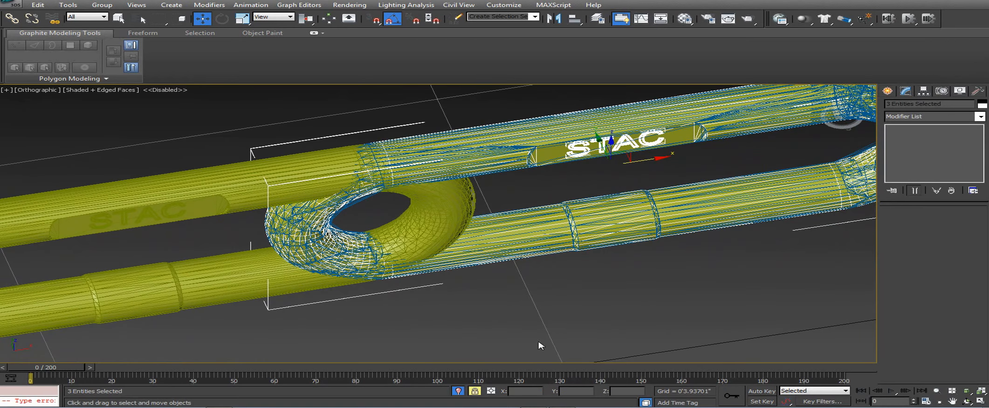
pyautogui.rightClick(615, 181)
pyautogui.click(624, 193)
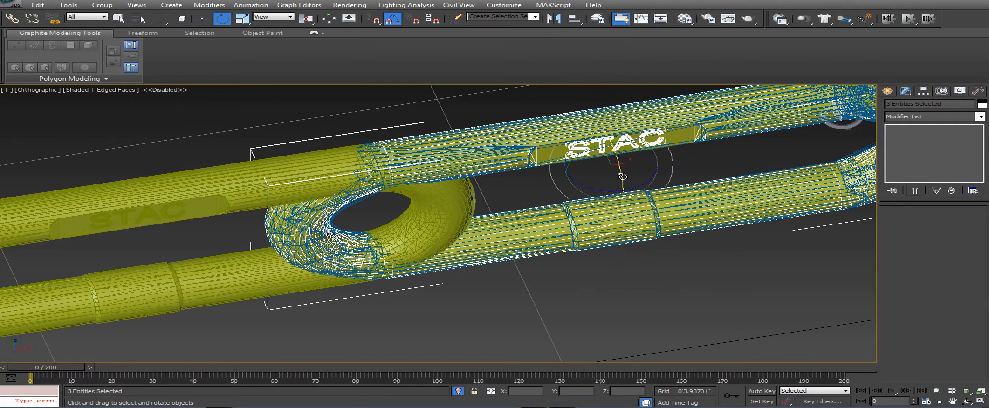
pyautogui.moveTo(619, 173); pyautogui.dragTo(600, 135)
pyautogui.hotkey('ctrl', 'z')
pyautogui.hotkey('ctrl', 'z')
pyautogui.hotkey('ctrl', 'z')
pyautogui.hotkey('ctrl', 'z')
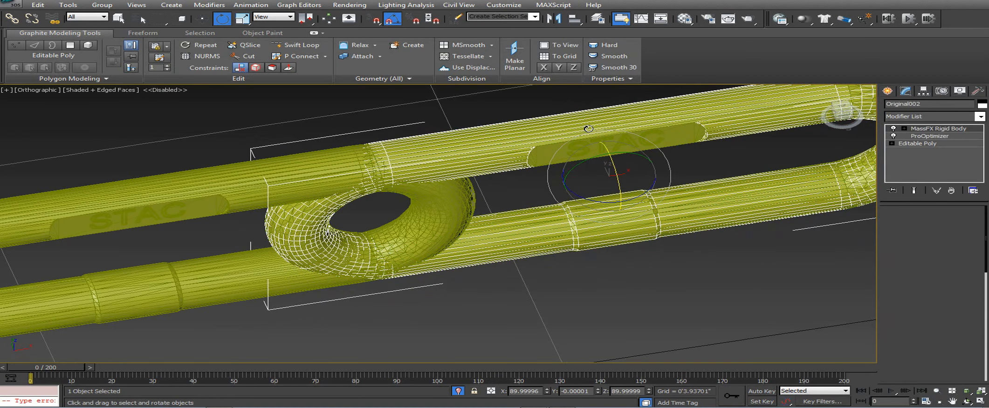
pyautogui.hotkey('ctrl', 'z')
pyautogui.moveTo(618, 175); pyautogui.dragTo(599, 142)
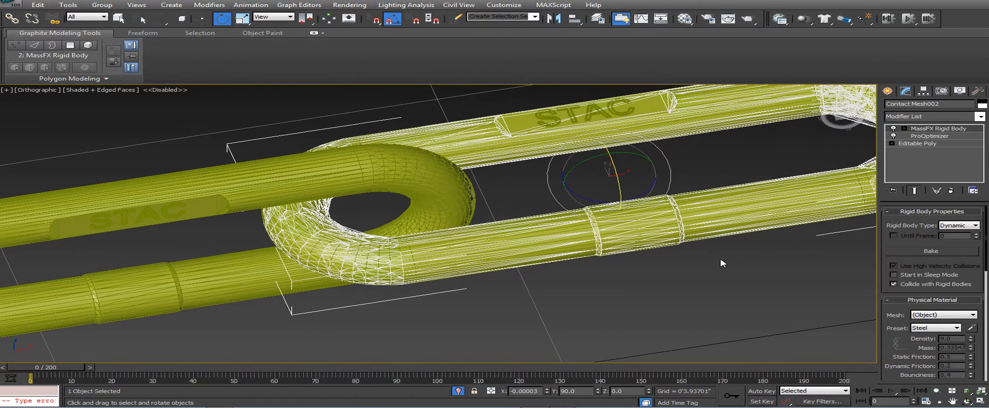
# Try rotating the third link's original mesh on its own and undo the test rotations.
pyautogui.hotkey('ctrl', 'z')
pyautogui.hotkey('ctrl', 'z')
pyautogui.moveTo(625, 178); pyautogui.dragTo(613, 189)
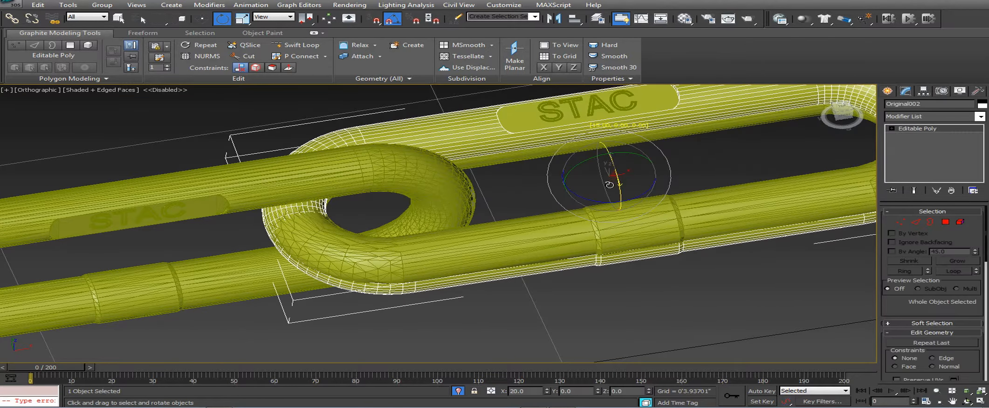
pyautogui.hotkey('ctrl', 'z')
pyautogui.hotkey('ctrl', 'z')
pyautogui.click(748, 260)
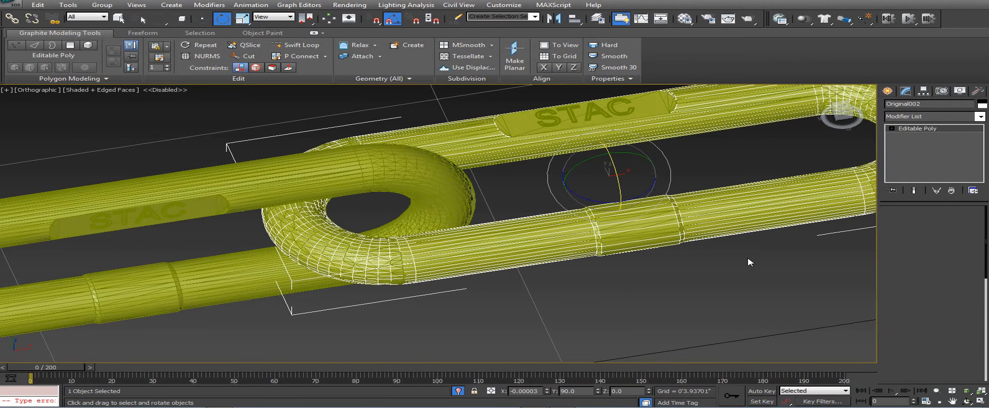
pyautogui.click(731, 226)
pyautogui.moveTo(734, 230); pyautogui.dragTo(614, 237, button='middle')
pyautogui.hotkey('ctrl', 'z')
pyautogui.hotkey('ctrl', 'z')
pyautogui.hotkey('ctrl', 'z')
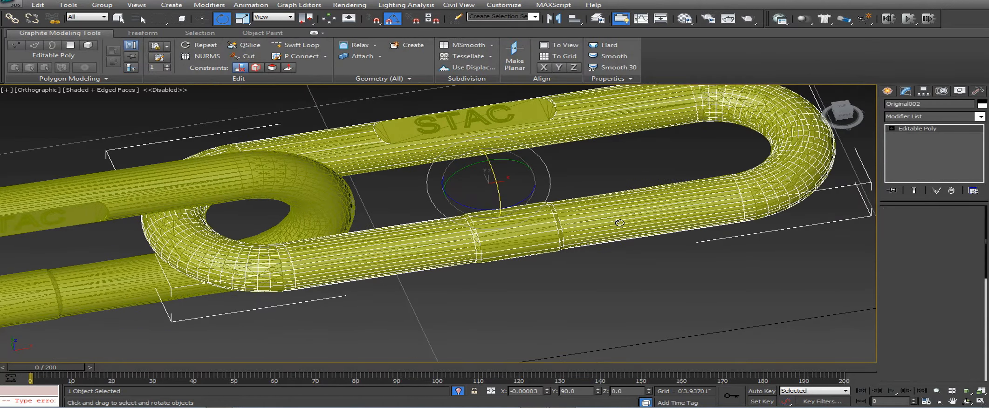
pyautogui.hotkey('ctrl', 'z')
pyautogui.hotkey('ctrl', 'z')
pyautogui.hotkey('ctrl', 'z')
pyautogui.hotkey('ctrl', 'z')
pyautogui.hotkey('ctrl', 'z')
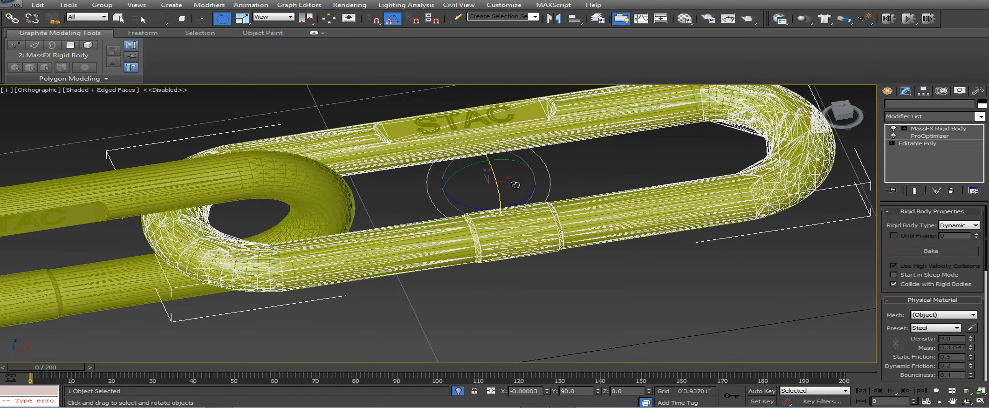
# Select the six objects of the second and third links and clone them along X as 3 copies to extend the chain.
pyautogui.press('z')
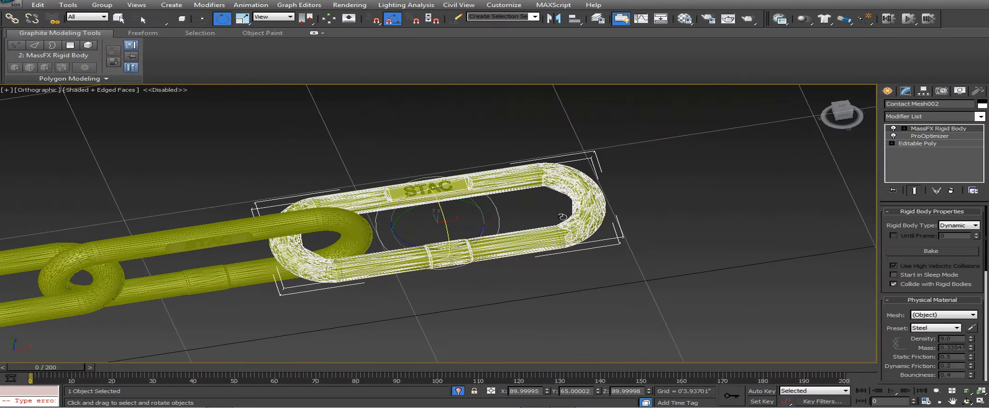
pyautogui.keyDown('alt'); pyautogui.moveTo(588, 239); pyautogui.dragTo(155, 162, button='middle'); pyautogui.keyUp('alt')
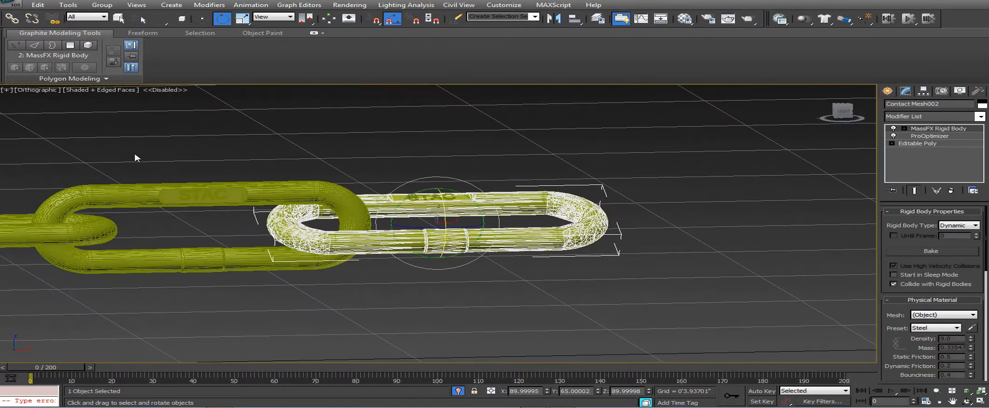
pyautogui.rightClick(453, 221)
pyautogui.click(484, 231)
pyautogui.moveTo(485, 230); pyautogui.dragTo(317, 257, button='middle')
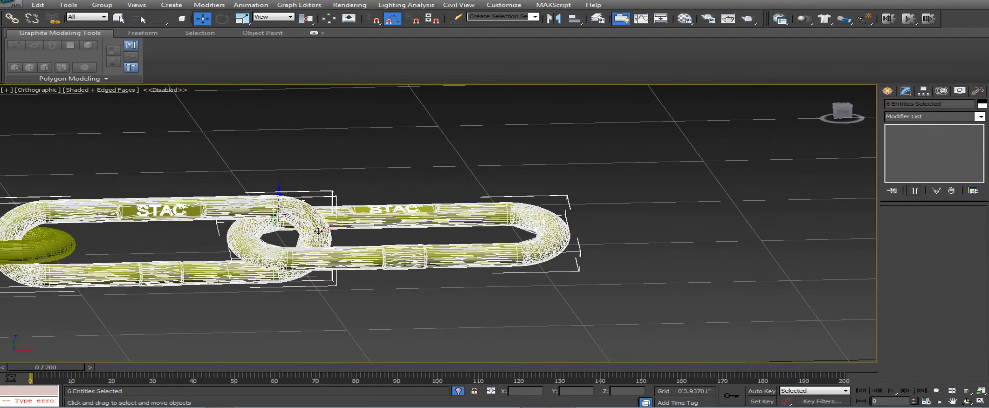
pyautogui.keyDown('shift'); pyautogui.moveTo(318, 231); pyautogui.dragTo(829, 256); pyautogui.keyUp('shift')
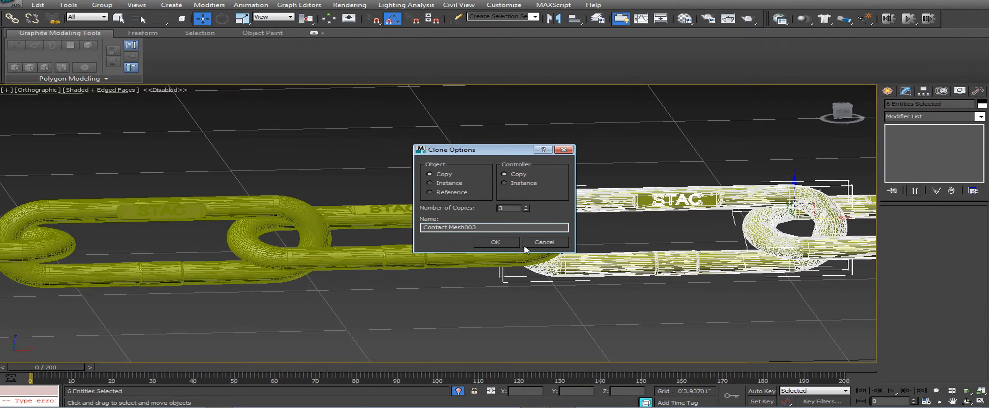
pyautogui.click(474, 243)
pyautogui.scroll(-6, 450, 260)
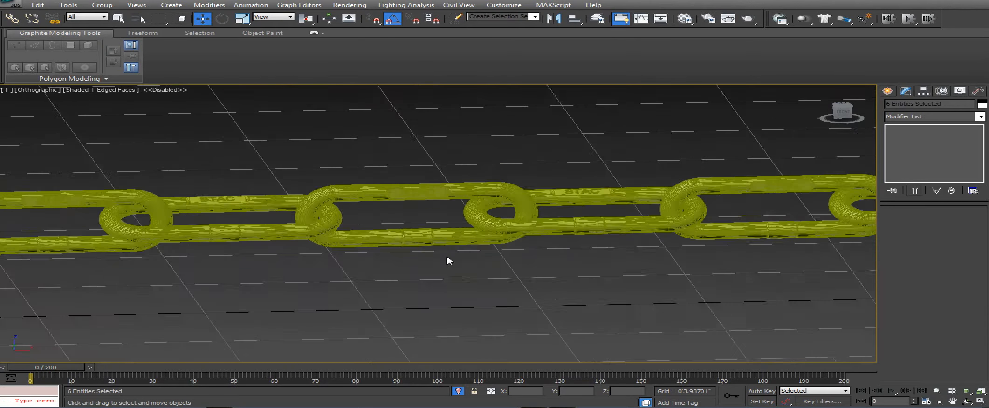
# Run the MassFX simulation on the deselected chain and examine how the links move and collide with each other.
pyautogui.click(450, 269)
pyautogui.moveTo(451, 269)
pyautogui.mouseDown(button='middle')
pyautogui.moveTo(497, 241)
pyautogui.moveTo(479, 241)
pyautogui.moveTo(437, 271)
pyautogui.mouseUp(button='middle')
pyautogui.scroll(6, 437, 272)
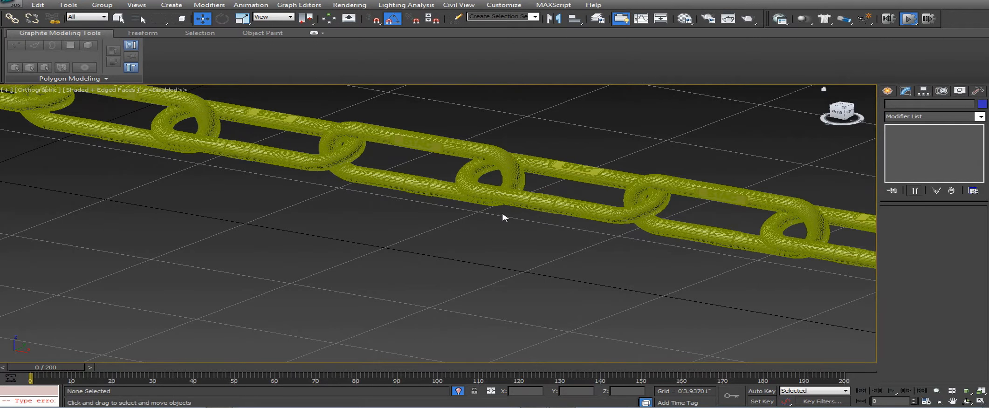
pyautogui.scroll(-2, 477, 207)
pyautogui.moveTo(472, 205); pyautogui.dragTo(379, 221, button='middle')
pyautogui.scroll(-2, 381, 223)
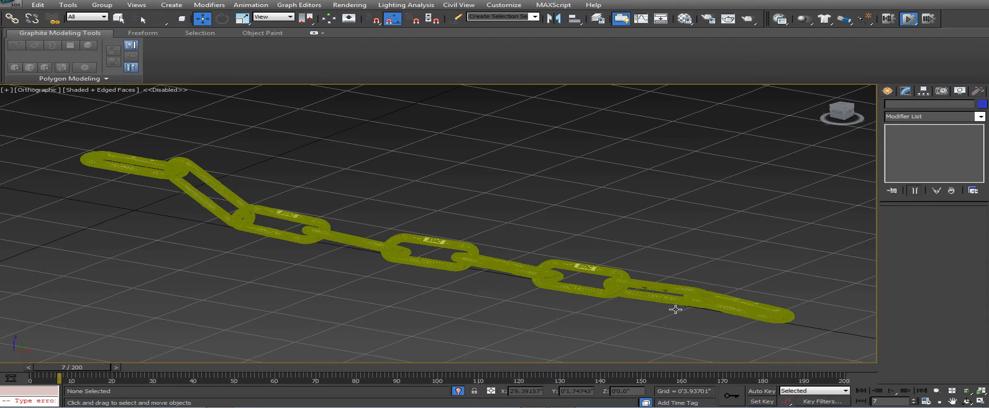
pyautogui.scroll(2, 436, 236)
pyautogui.scroll(-2, 322, 202)
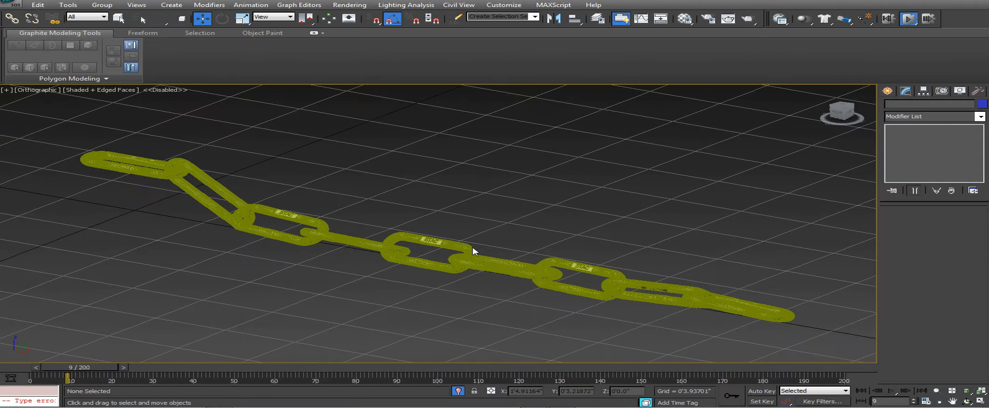
pyautogui.scroll(-2, 472, 242)
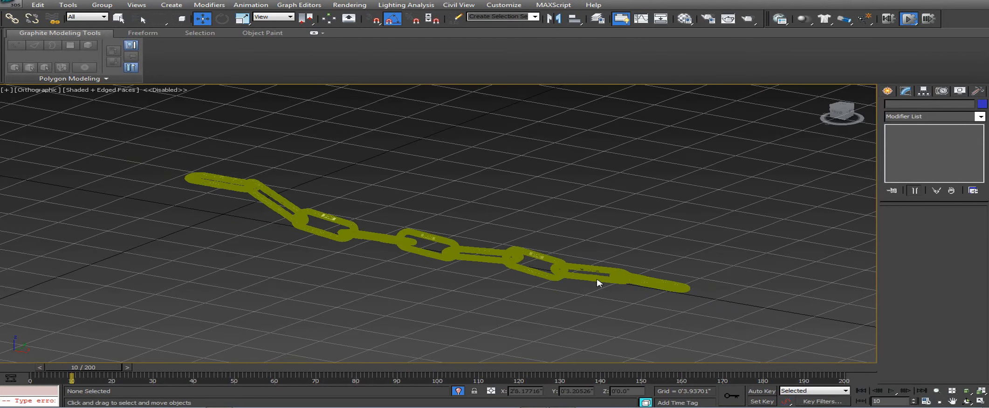
pyautogui.moveTo(554, 242); pyautogui.dragTo(541, 215, button='middle')
pyautogui.scroll(2, 526, 224)
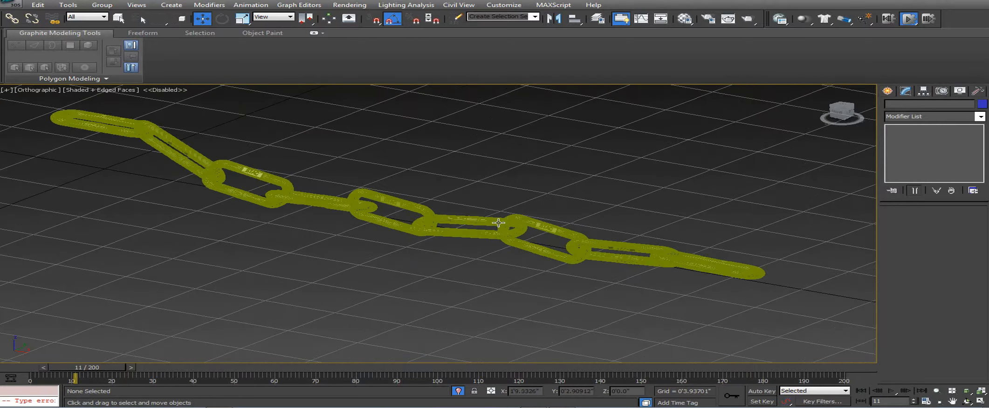
pyautogui.scroll(2, 463, 227)
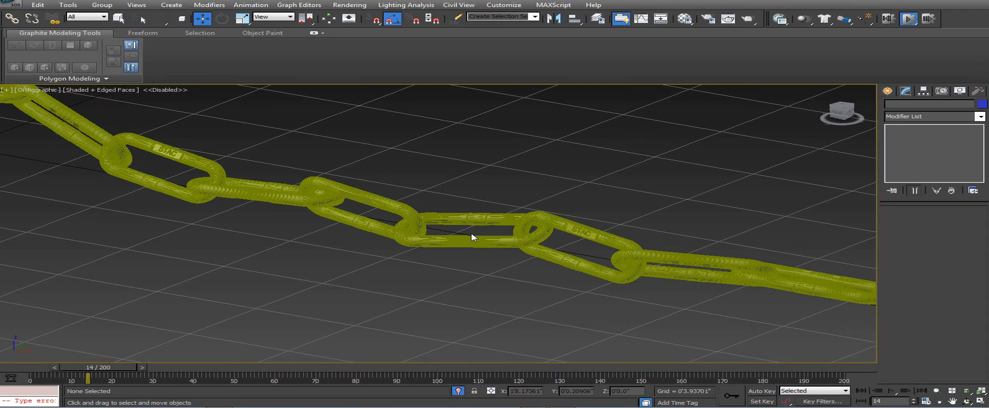
pyautogui.scroll(-2, 474, 238)
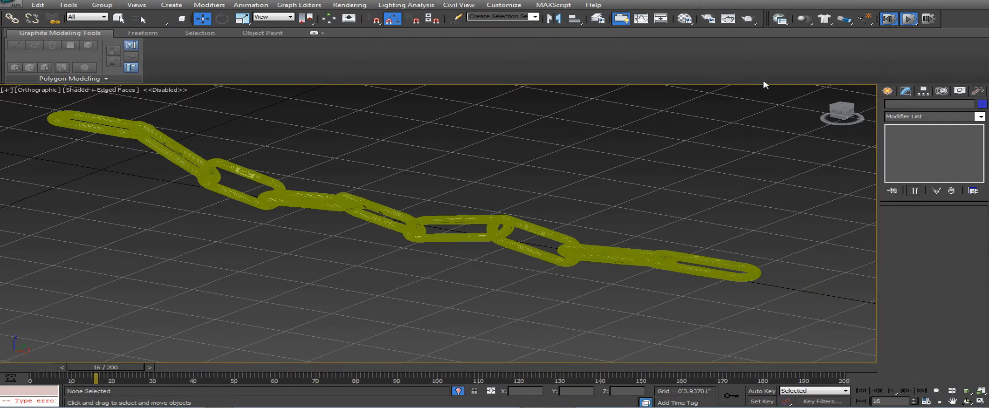
# With Auto Key on, animate the first link's Contact Mesh at frame 60 by moving it far along X and up to Z about 4'11".
pyautogui.press('f')
pyautogui.press('z')
pyautogui.moveTo(453, 218); pyautogui.dragTo(437, 211, button='middle')
pyautogui.scroll(-2, 437, 212)
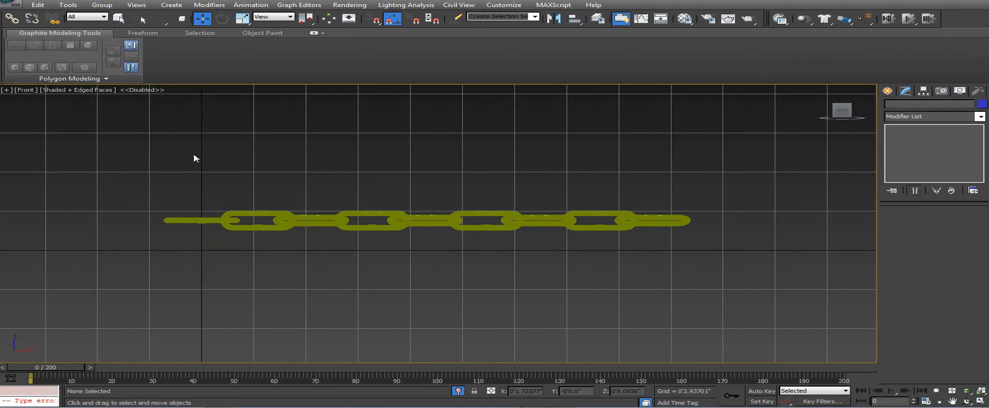
pyautogui.click(186, 220)
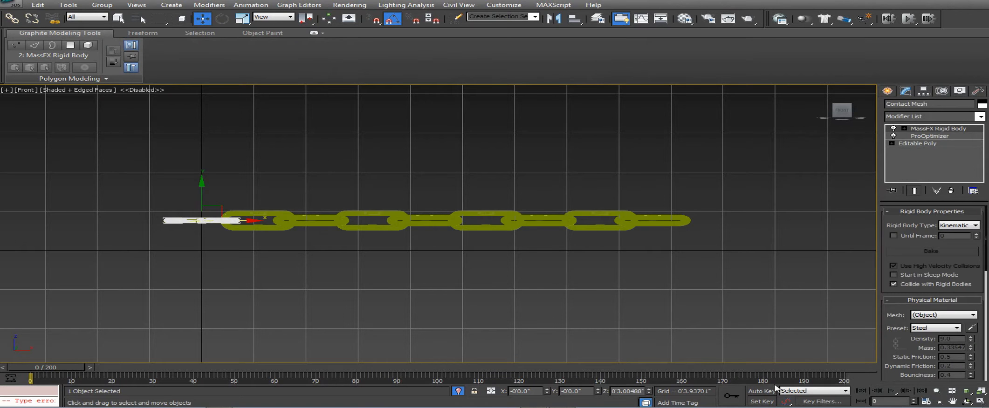
pyautogui.click(762, 391)
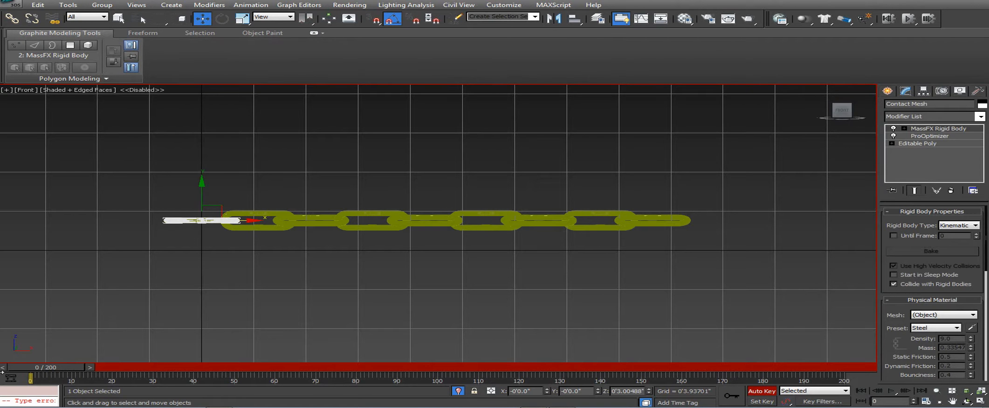
pyautogui.moveTo(41, 371); pyautogui.dragTo(286, 372)
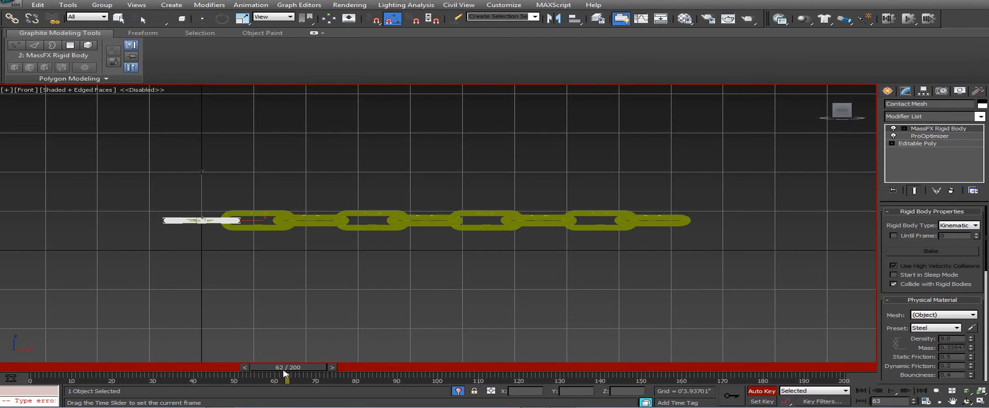
pyautogui.press('w')
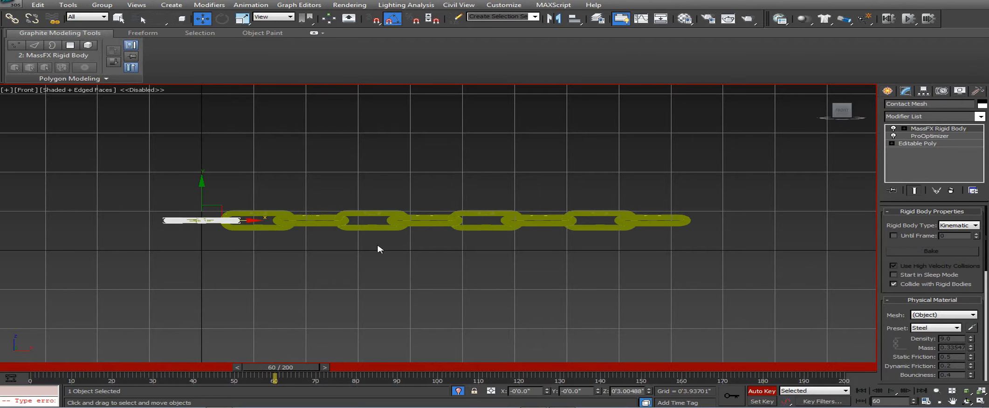
pyautogui.scroll(-3, 222, 214)
pyautogui.moveTo(214, 205); pyautogui.dragTo(608, 73)
pyautogui.moveTo(645, 142); pyautogui.dragTo(460, 242, button='middle')
pyautogui.moveTo(583, 161); pyautogui.dragTo(587, 82)
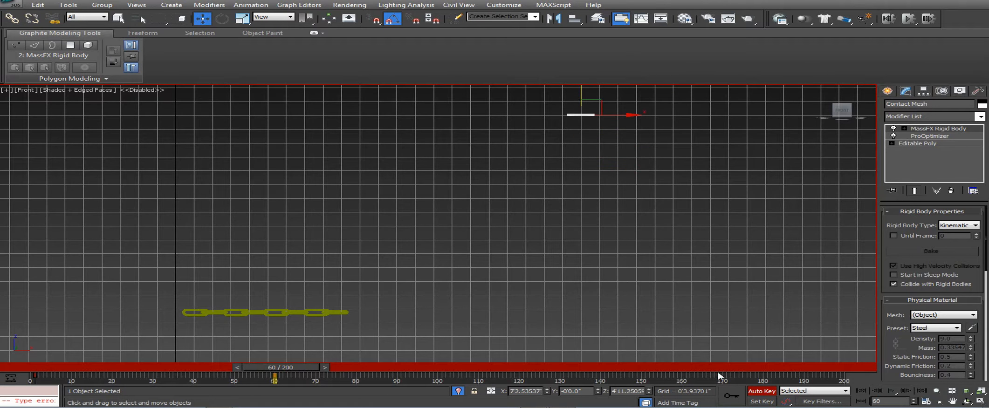
# Turn off Auto Key, retime the first link's end key to frame 30 and return to frame 0.
pyautogui.click(762, 391)
pyautogui.moveTo(275, 377); pyautogui.dragTo(178, 378)
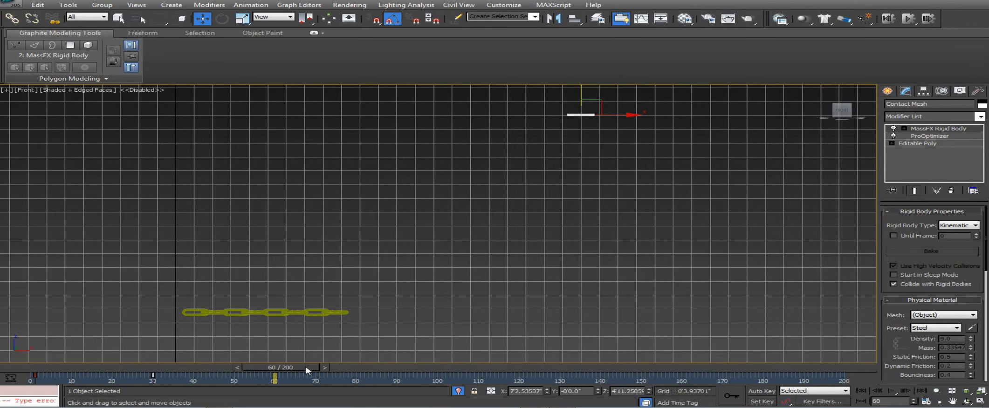
pyautogui.moveTo(306, 371); pyautogui.dragTo(74, 368)
# Run the MassFX simulation on the deselected chain, examine how the links follow the animated first link, and reset it.
pyautogui.moveTo(289, 342); pyautogui.dragTo(357, 303, button='middle')
pyautogui.scroll(3, 356, 302)
pyautogui.moveTo(84, 350); pyautogui.dragTo(178, 302, button='middle')
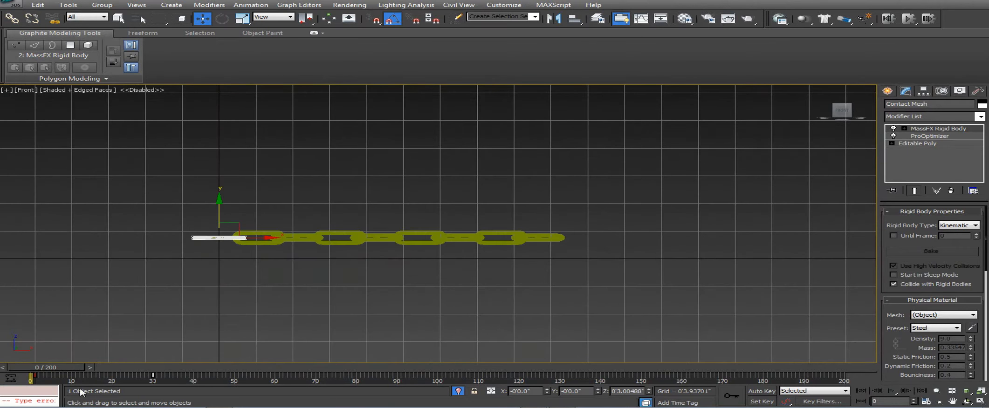
pyautogui.scroll(2, 151, 372)
pyautogui.click(170, 281)
pyautogui.scroll(-4, 172, 283)
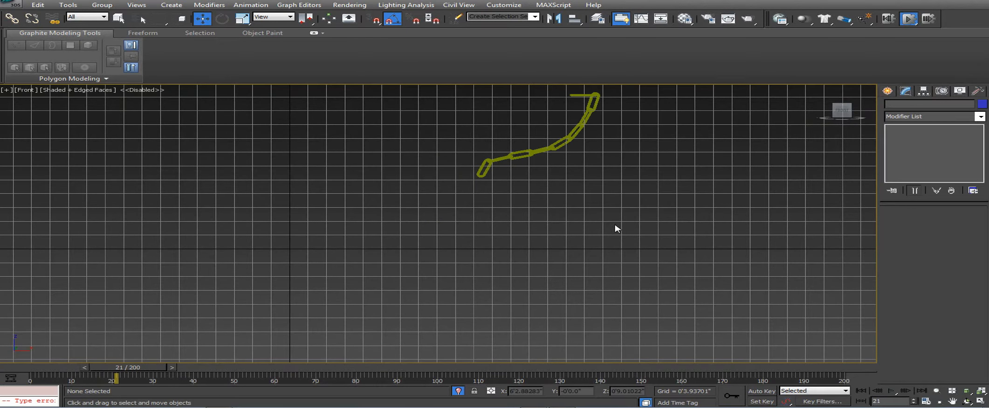
pyautogui.moveTo(282, 346); pyautogui.dragTo(251, 350, button='middle')
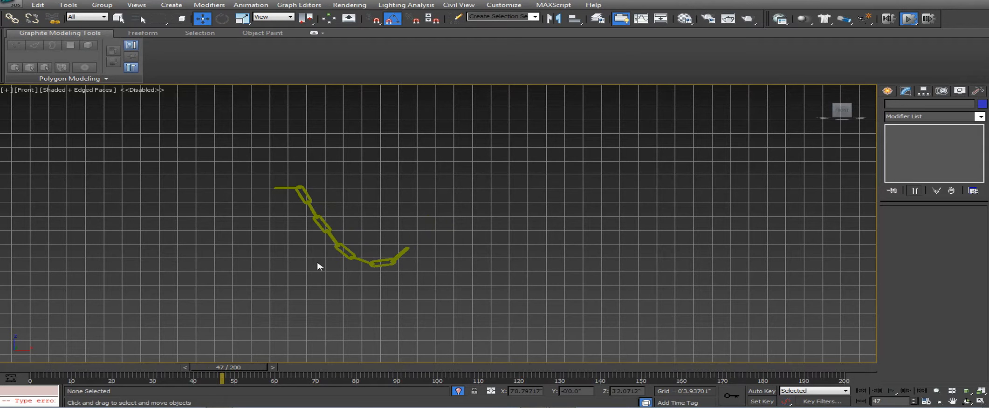
pyautogui.click(888, 19)
pyautogui.moveTo(340, 265); pyautogui.dragTo(464, 203, button='middle')
pyautogui.press('z')
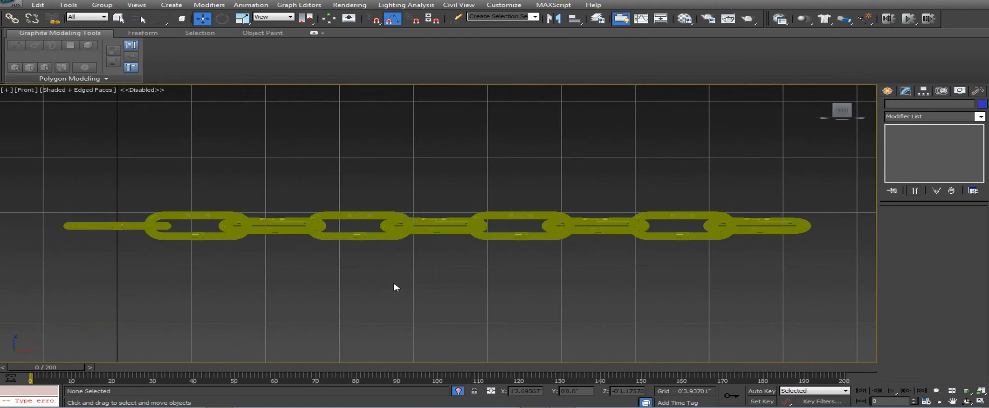
# In the MassFX scene settings, set the rigid-body Substeps to 0 and Solver Iterations to 4.
pyautogui.moveTo(396, 287); pyautogui.dragTo(406, 270, button='middle')
pyautogui.scroll(-4, 405, 270)
pyautogui.scroll(-2, 405, 269)
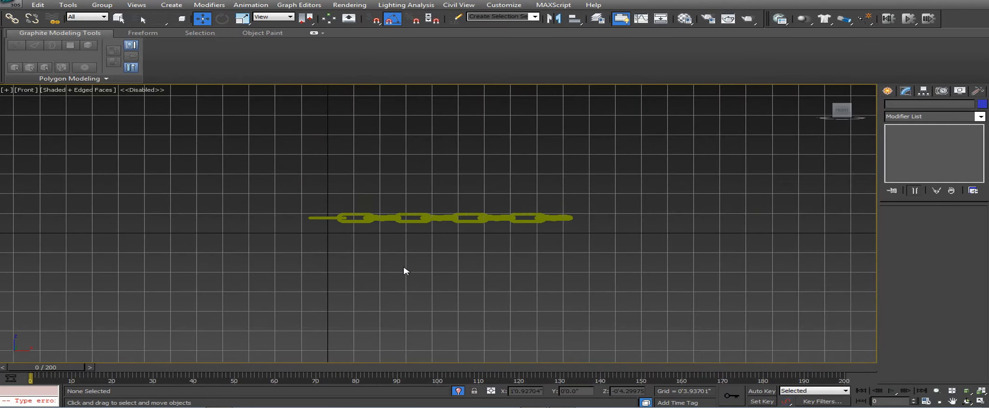
pyautogui.scroll(2, 405, 268)
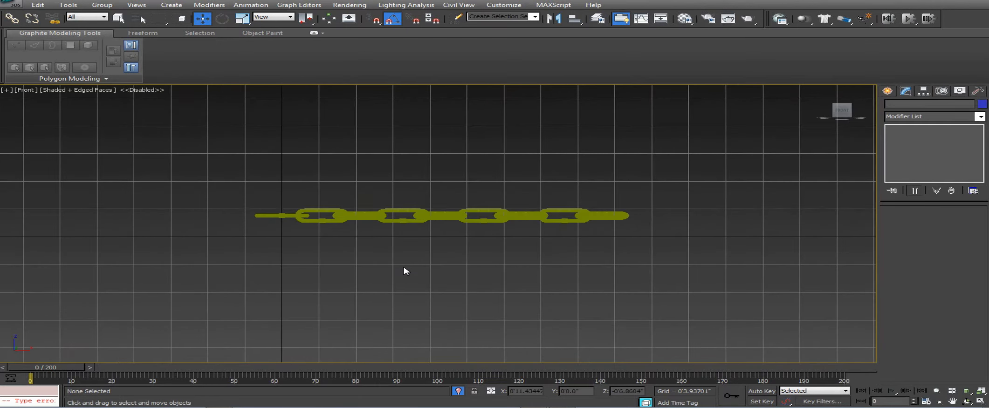
pyautogui.click(782, 19)
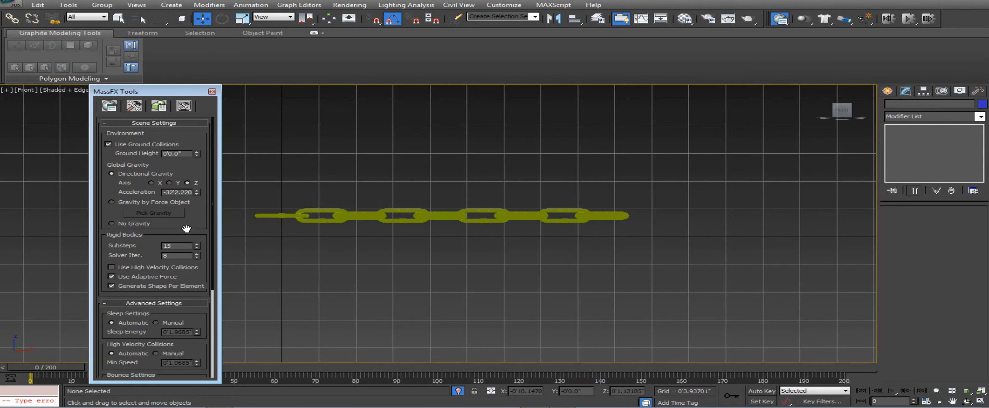
pyautogui.scroll(-2, 187, 229)
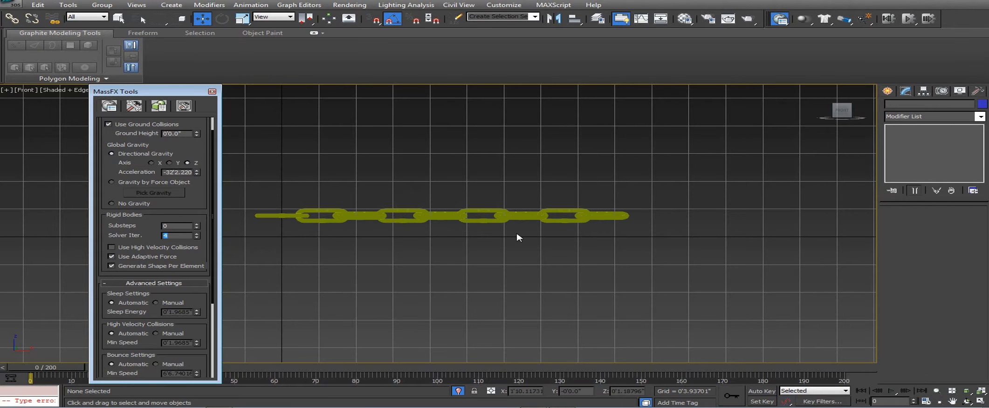
# Simulate the chain with 0 substeps, examine whether the links stay connected, and reset the simulation.
pyautogui.moveTo(518, 237); pyautogui.dragTo(610, 211, button='middle')
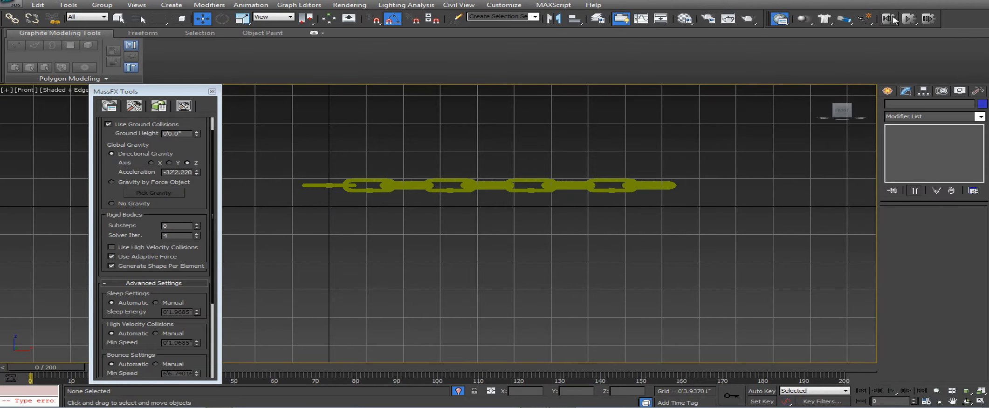
pyautogui.click(909, 20)
pyautogui.moveTo(670, 161); pyautogui.dragTo(533, 221, button='middle')
pyautogui.scroll(-2, 534, 226)
pyautogui.scroll(-2, 536, 225)
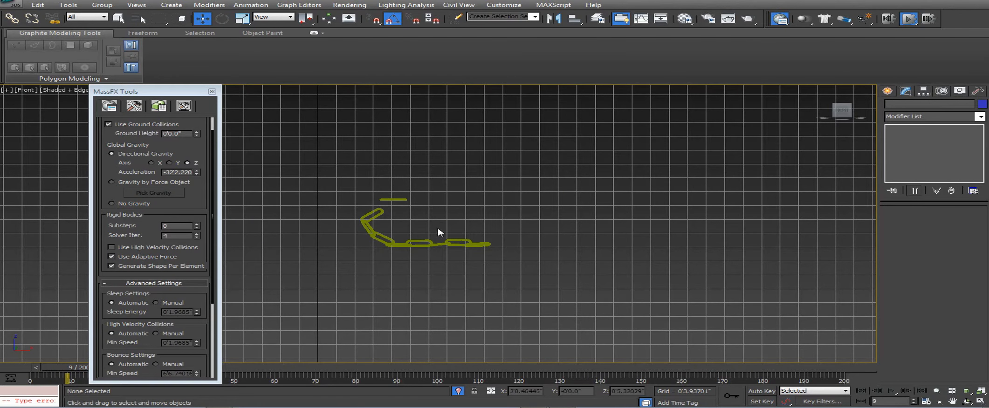
pyautogui.click(889, 19)
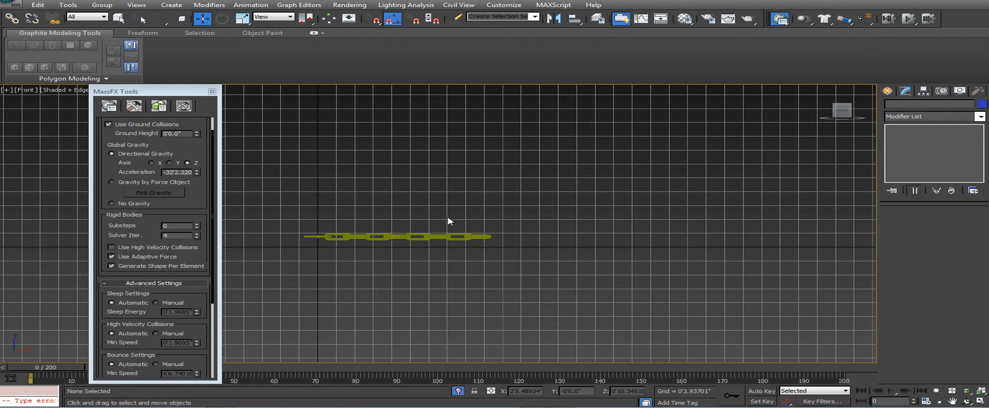
# Select all chain objects and set the MassFX rigid-body Substeps to 15.
pyautogui.moveTo(459, 217); pyautogui.dragTo(508, 214, button='middle')
pyautogui.hotkey('ctrl', 'a')
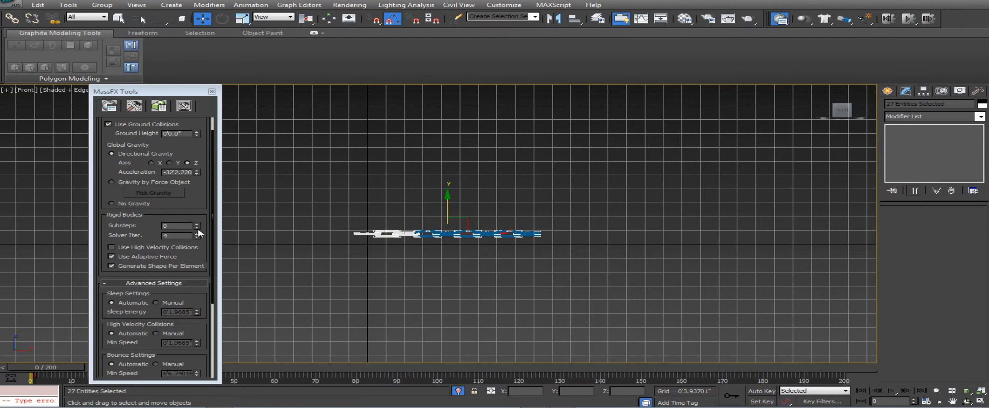
pyautogui.moveTo(198, 226); pyautogui.dragTo(198, 214)
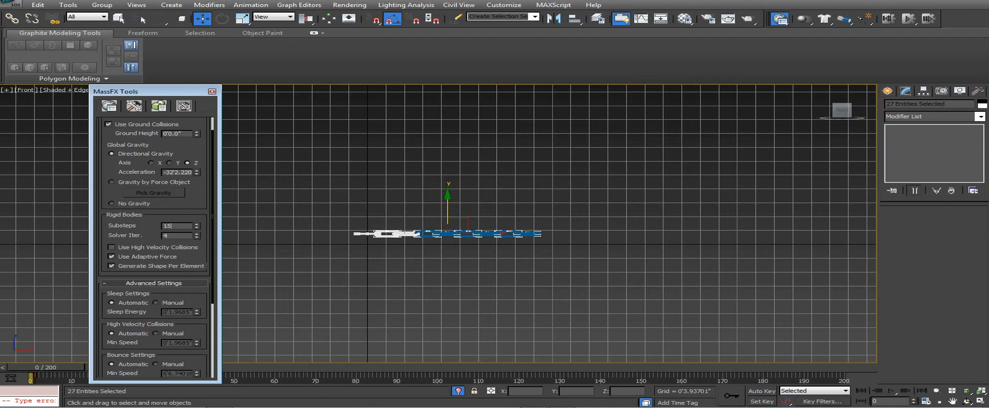
# Simulate the deselected chain with 15 substeps, examine the link motion, and reset the simulation.
pyautogui.click(475, 183)
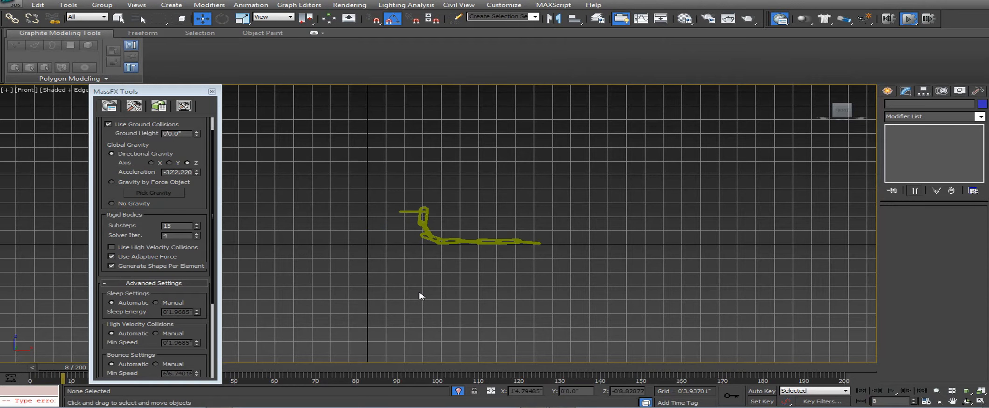
pyautogui.scroll(3, 422, 295)
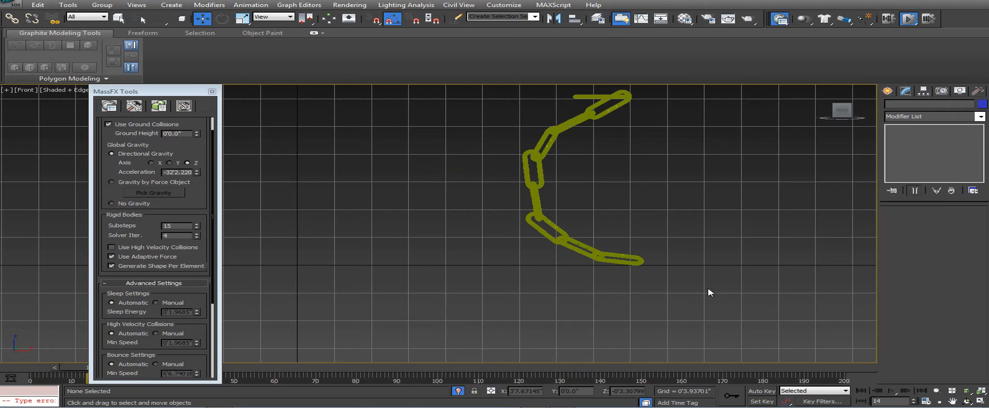
pyautogui.moveTo(614, 305); pyautogui.dragTo(530, 308, button='middle')
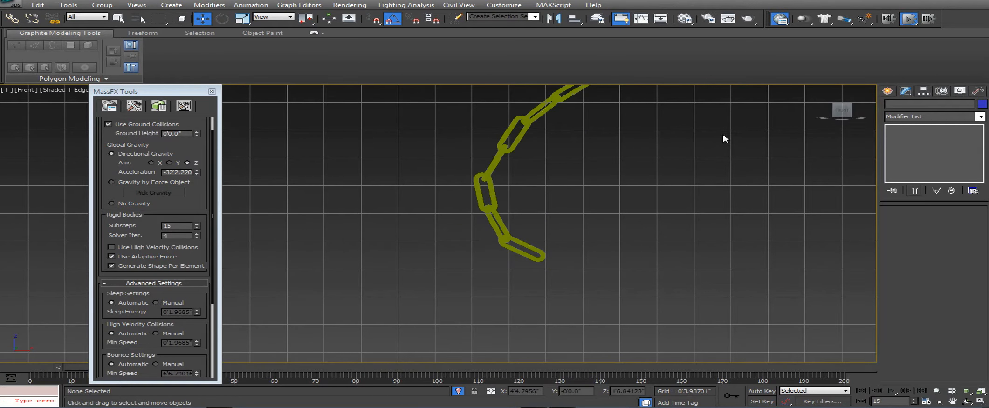
pyautogui.click(888, 18)
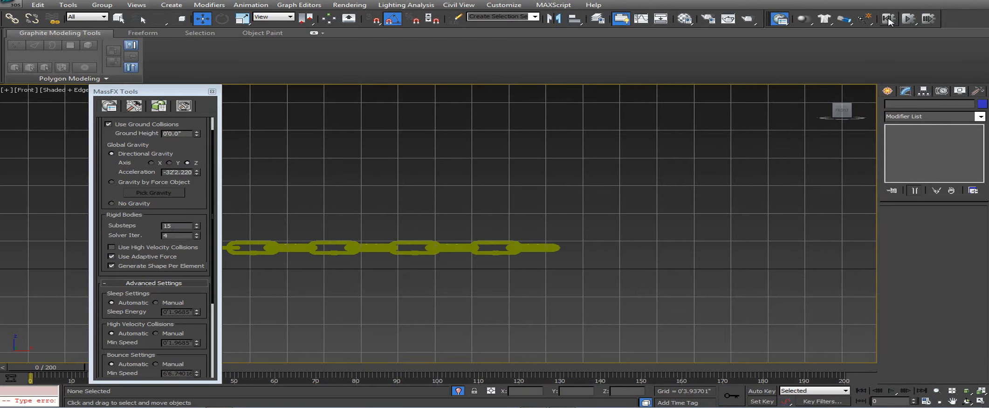
# Select every object of the chain and set its Z position to 0.
pyautogui.moveTo(550, 170); pyautogui.dragTo(627, 177, button='middle')
pyautogui.moveTo(288, 156); pyautogui.dragTo(814, 301)
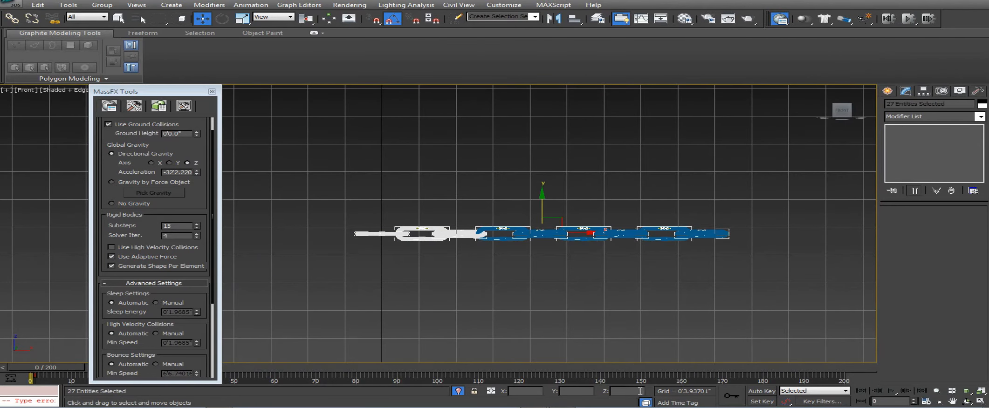
pyautogui.write('0')
pyautogui.press('Return')
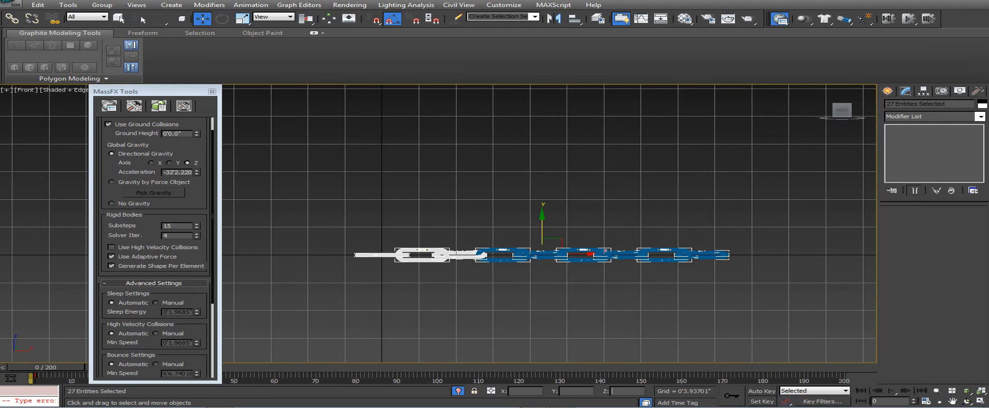
# Simulate the chain at ground level, reset it, and inspect how the links sit against the ground plane.
pyautogui.click(590, 334)
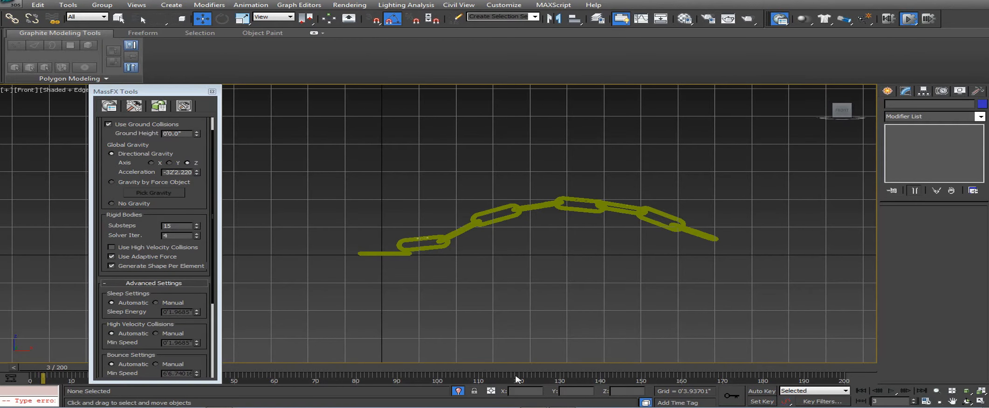
pyautogui.click(889, 19)
pyautogui.moveTo(437, 274); pyautogui.dragTo(433, 263, button='middle')
pyautogui.moveTo(549, 263); pyautogui.dragTo(556, 174, button='middle')
pyautogui.scroll(-2, 490, 247)
pyautogui.scroll(10, 439, 267)
pyautogui.scroll(-12, 446, 324)
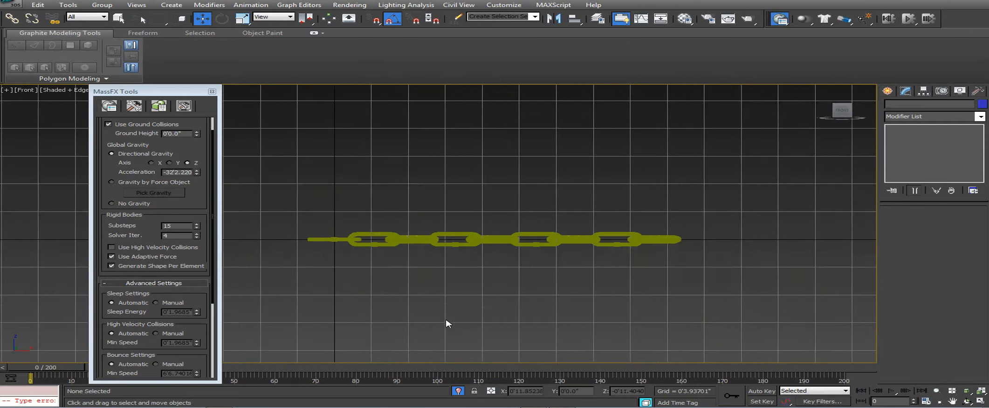
# Select all chain objects and raise them about 1.5" along Z so the links clear the ground plane.
pyautogui.hotkey('ctrl', 'a')
pyautogui.moveTo(508, 227); pyautogui.dragTo(530, 268, button='middle')
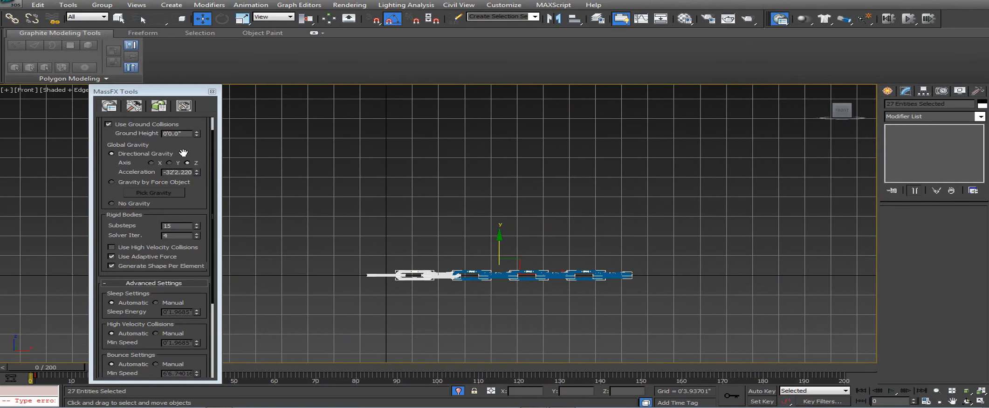
pyautogui.moveTo(185, 158); pyautogui.dragTo(185, 177)
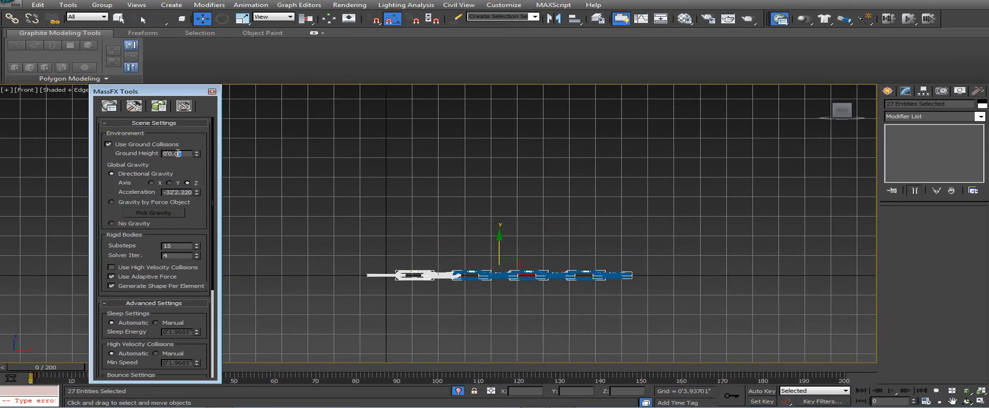
pyautogui.moveTo(535, 277); pyautogui.dragTo(590, 229, button='middle')
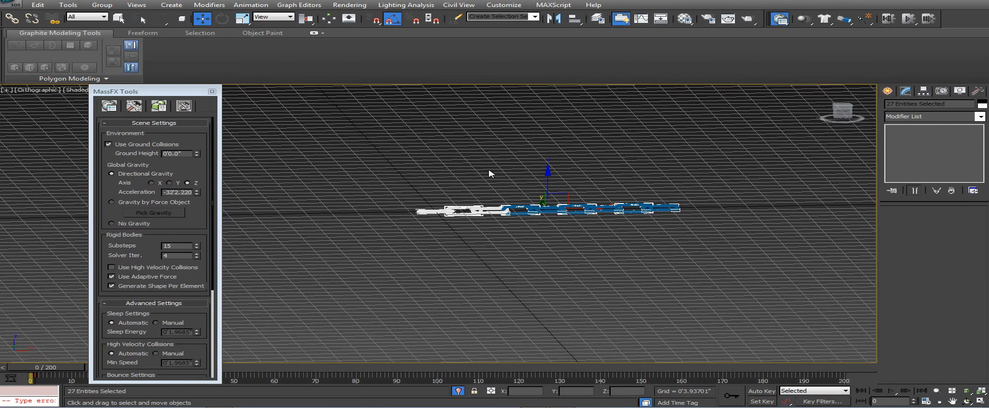
pyautogui.scroll(4, 481, 184)
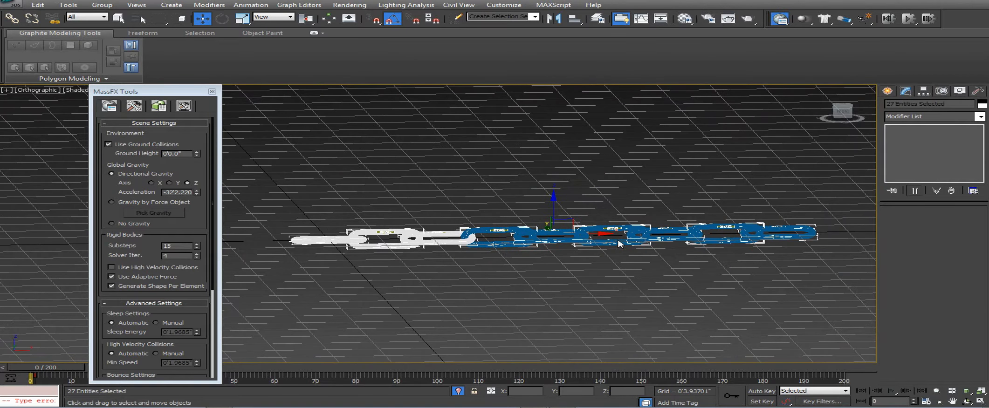
pyautogui.moveTo(620, 243); pyautogui.dragTo(611, 243, button='middle')
pyautogui.moveTo(519, 254); pyautogui.dragTo(539, 271, button='middle')
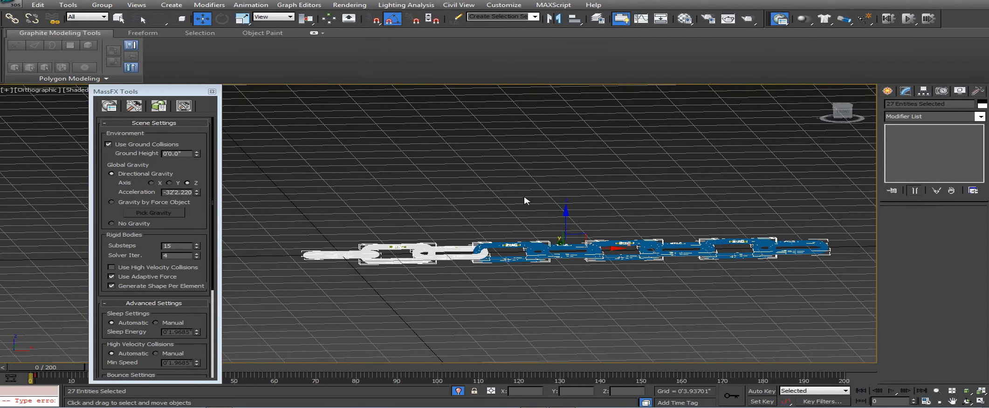
pyautogui.moveTo(566, 232); pyautogui.dragTo(580, 242, button='middle')
pyautogui.moveTo(577, 236); pyautogui.dragTo(577, 221)
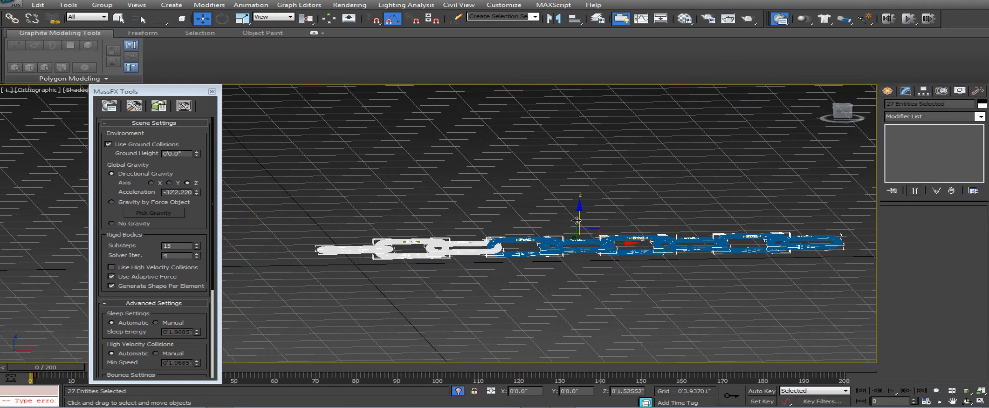
pyautogui.press('f')
pyautogui.scroll(3, 576, 223)
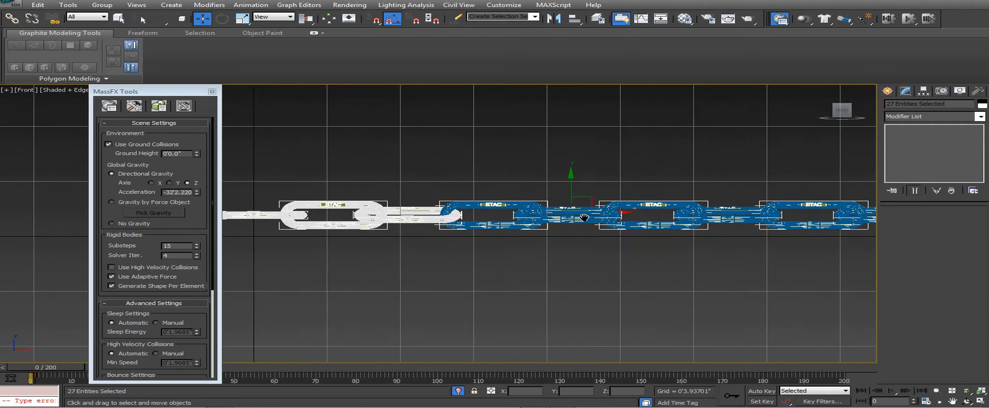
# Simulate the raised chain, follow the links' motion in the Front view, and reset the simulation.
pyautogui.scroll(3, 517, 216)
pyautogui.click(909, 19)
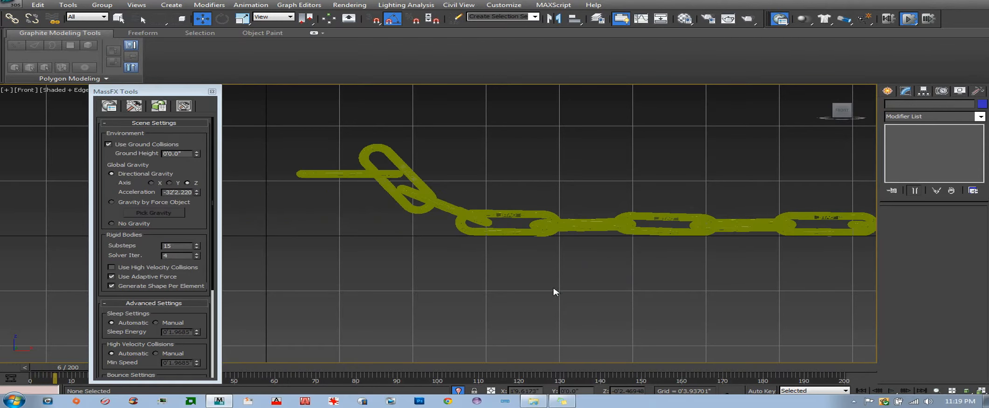
pyautogui.moveTo(609, 247); pyautogui.dragTo(409, 324, button='middle')
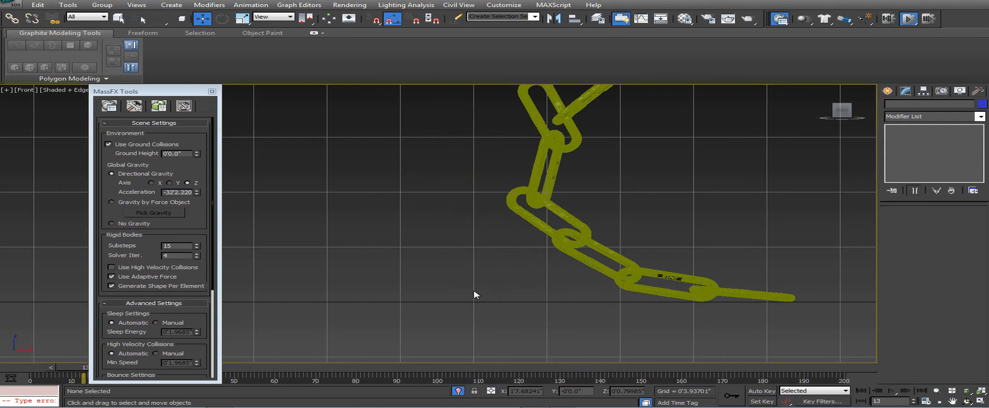
pyautogui.scroll(-3, 415, 313)
pyautogui.scroll(-3, 448, 278)
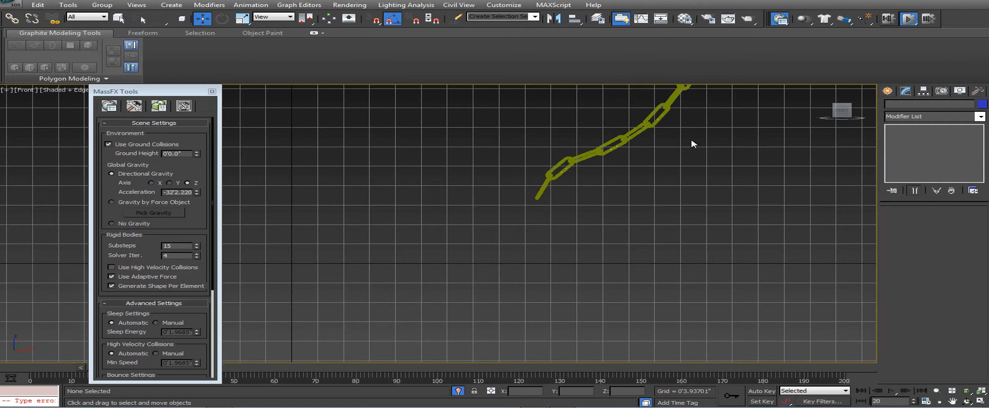
pyautogui.moveTo(504, 262); pyautogui.dragTo(413, 331, button='middle')
pyautogui.click(890, 18)
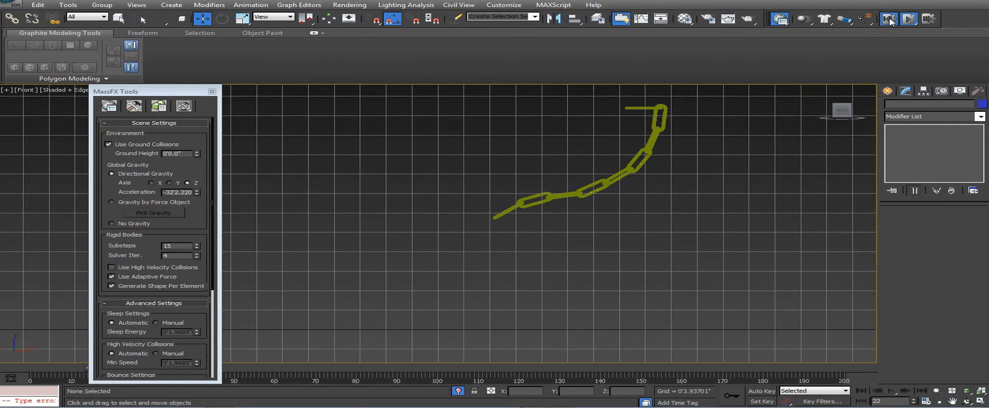
# Select the first link's contact mesh and extend the selection to all similar contact meshes of the chain.
pyautogui.moveTo(388, 259); pyautogui.dragTo(606, 146, button='middle')
pyautogui.scroll(3, 498, 234)
pyautogui.moveTo(487, 183); pyautogui.dragTo(506, 287, button='middle')
pyautogui.scroll(5, 365, 207)
pyautogui.moveTo(365, 208); pyautogui.dragTo(402, 250, button='middle')
pyautogui.click(403, 242)
pyautogui.click(403, 242)
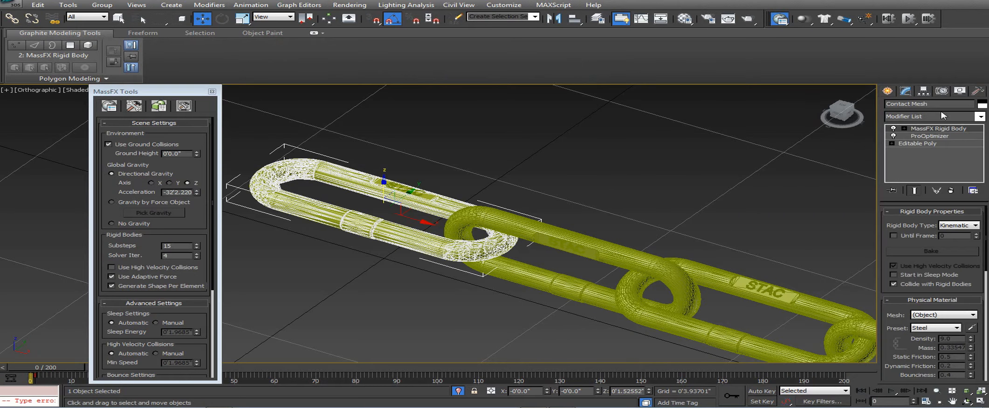
pyautogui.rightClick(439, 234)
pyautogui.click(453, 276)
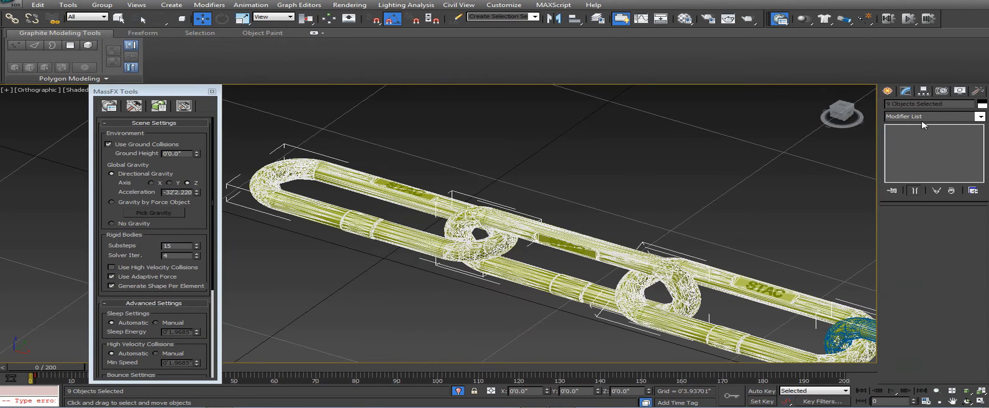
# Change the object color of the selected contact meshes to magenta and deselect them.
pyautogui.click(981, 104)
pyautogui.click(589, 202)
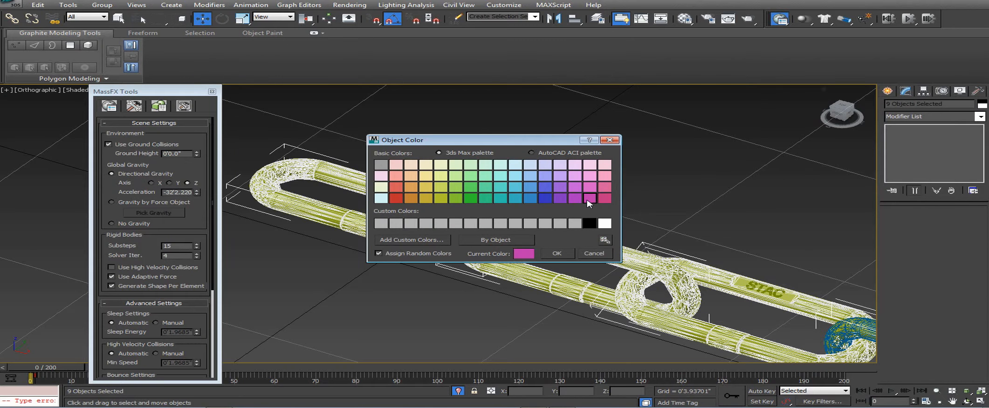
pyautogui.click(564, 254)
pyautogui.click(641, 178)
# Start a test render of a close view of the links and close the render window.
pyautogui.scroll(5, 641, 179)
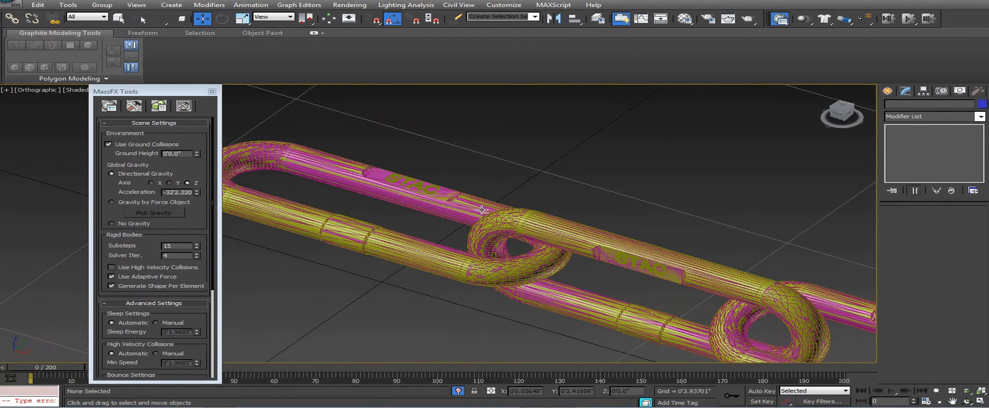
pyautogui.click(350, 4)
pyautogui.click(359, 15)
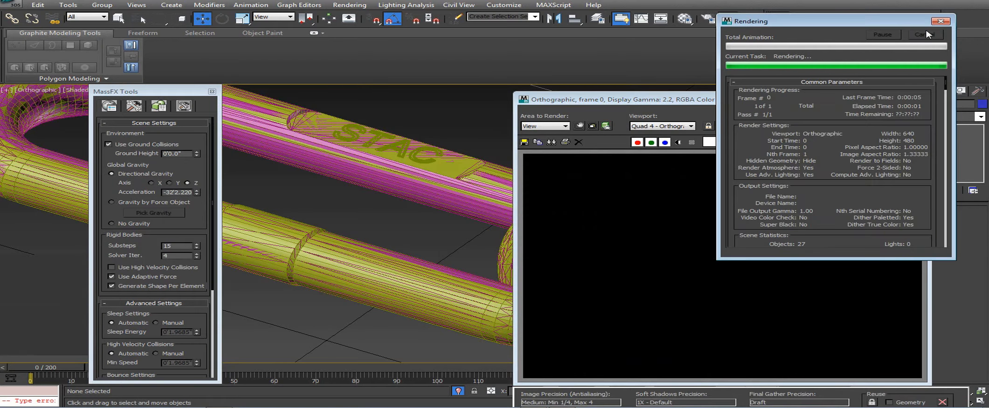
pyautogui.click(916, 99)
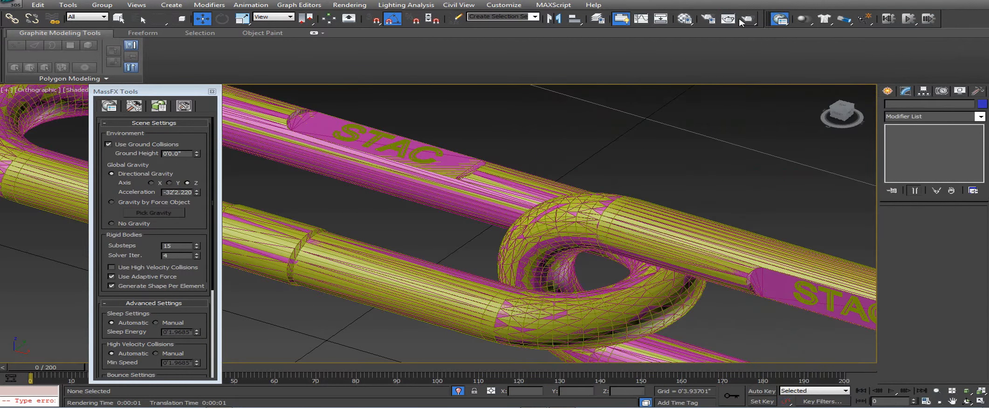
# Delete the existing Contact Meshes layer in the layer manager and close the manager.
pyautogui.click(578, 22)
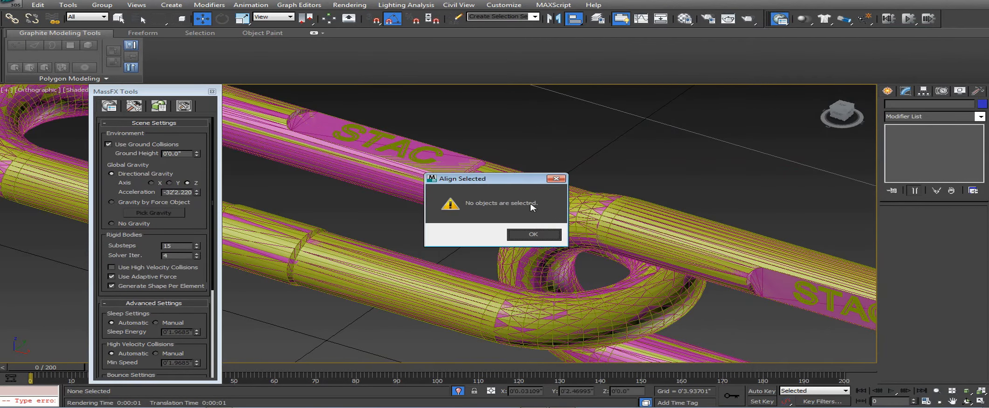
pyautogui.press('Return')
pyautogui.click(598, 19)
pyautogui.click(541, 186)
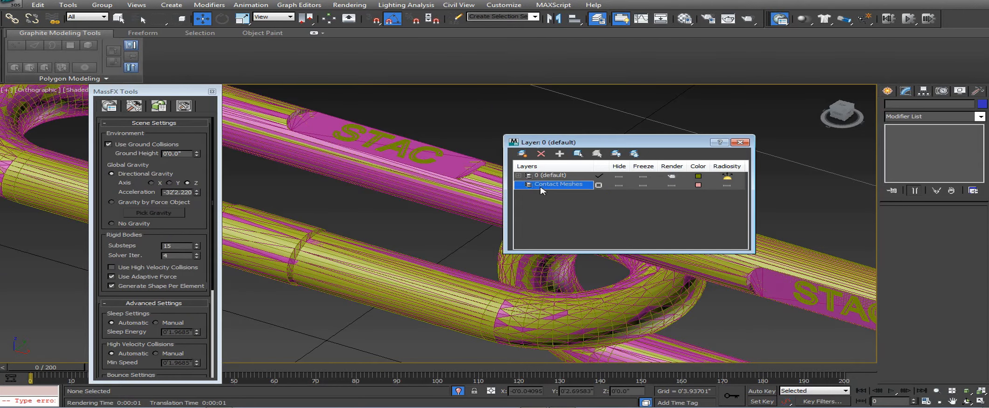
pyautogui.rightClick(566, 187)
pyautogui.click(606, 256)
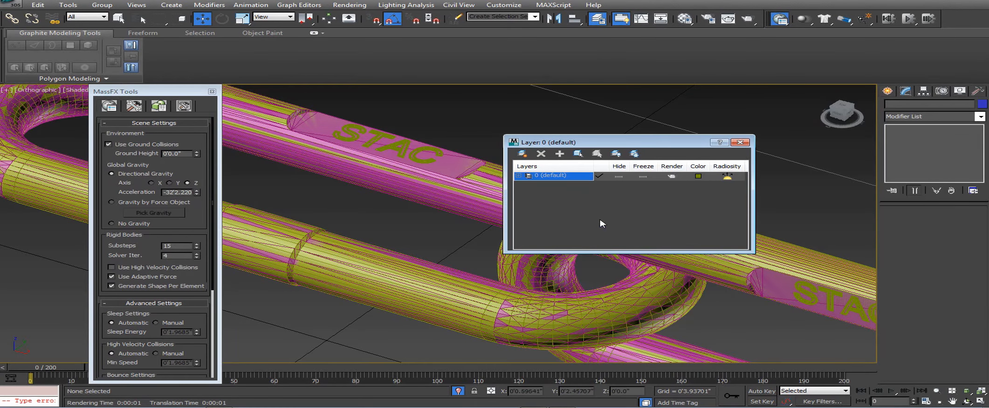
pyautogui.click(740, 142)
pyautogui.scroll(-8, 698, 162)
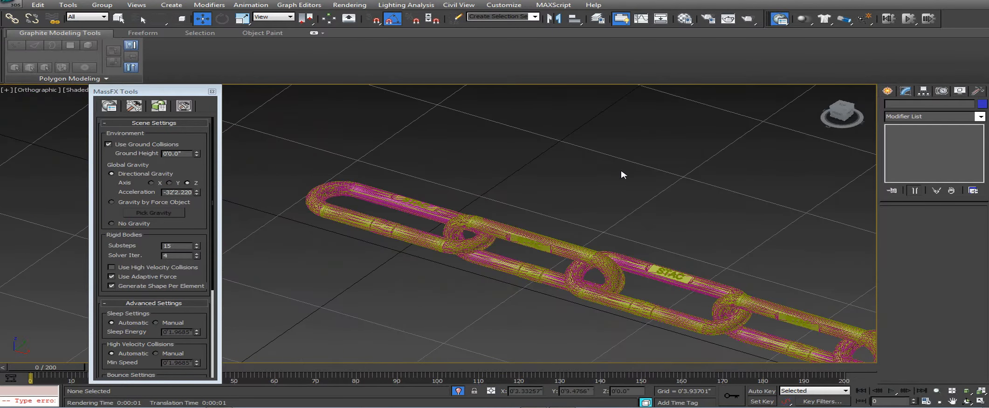
pyautogui.scroll(-5, 623, 175)
pyautogui.scroll(2, 518, 151)
pyautogui.moveTo(310, 122); pyautogui.dragTo(743, 332)
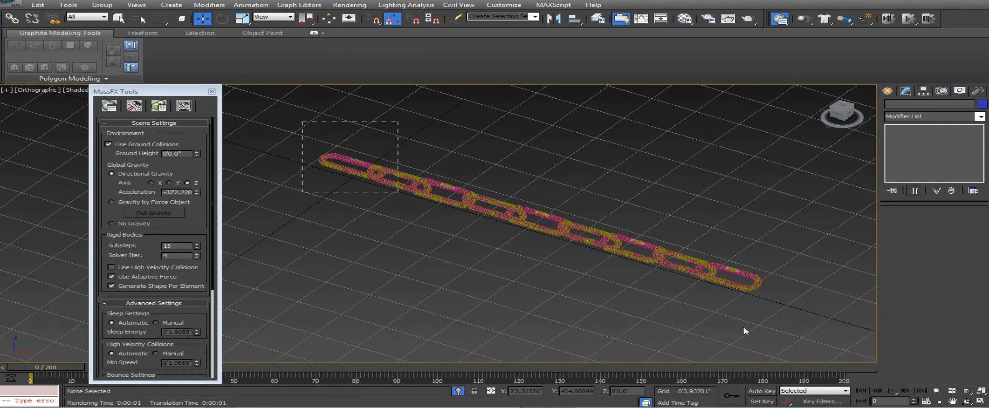
pyautogui.click(474, 268)
# Render a close view of the first interlocking links, inspect the overlapping magenta and green meshes, and close the render.
pyautogui.scroll(10, 513, 288)
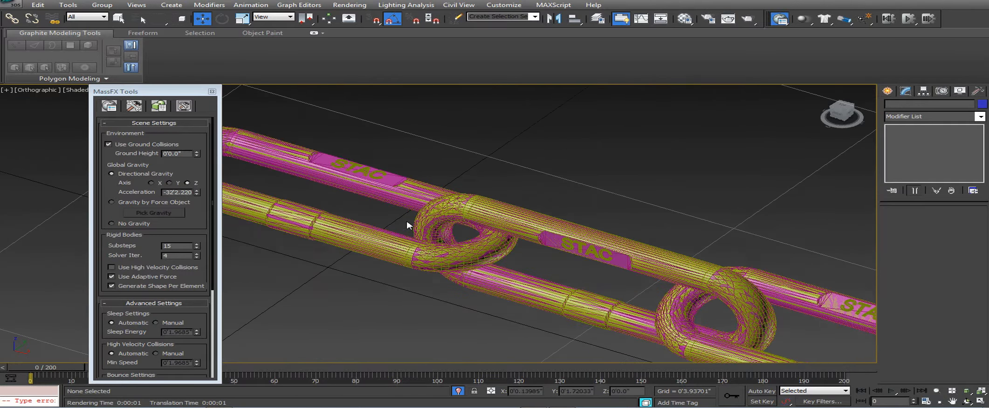
pyautogui.scroll(2, 579, 141)
pyautogui.scroll(-4, 578, 141)
pyautogui.scroll(5, 520, 226)
pyautogui.scroll(-2, 520, 226)
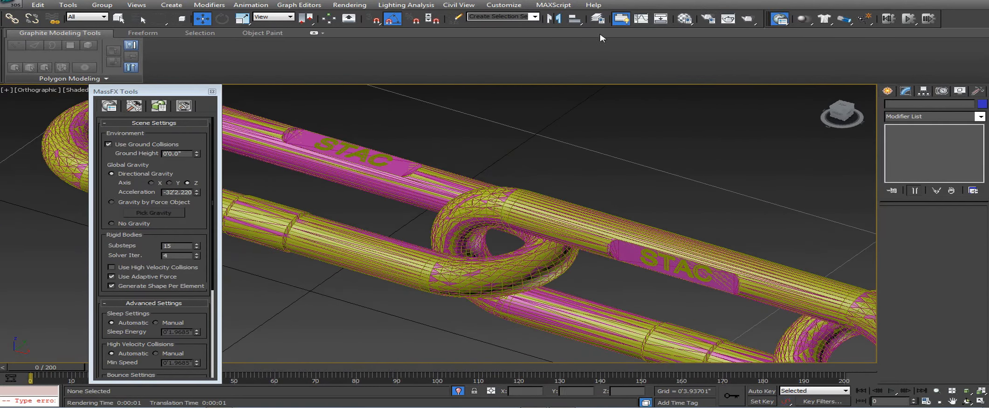
pyautogui.click(350, 4)
pyautogui.click(356, 16)
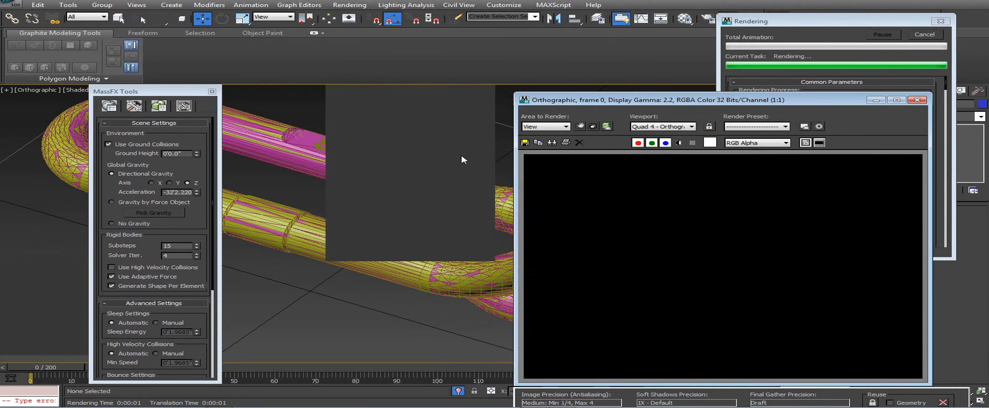
pyautogui.scroll(-1, 567, 198)
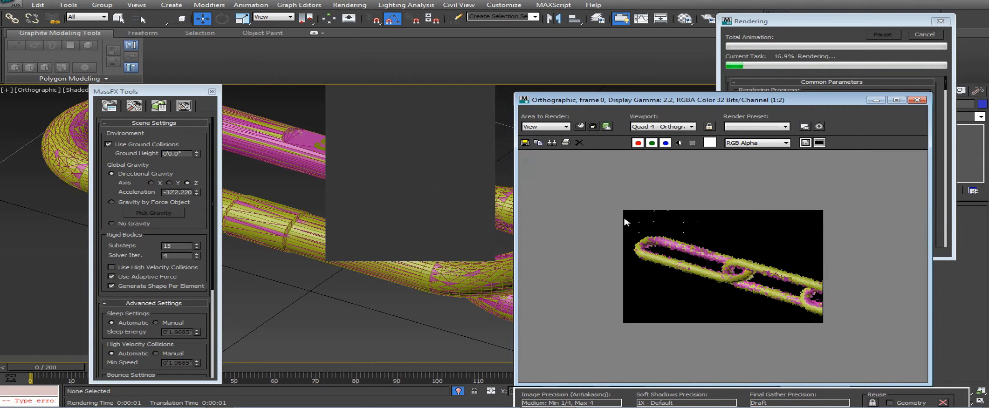
pyautogui.scroll(2, 710, 280)
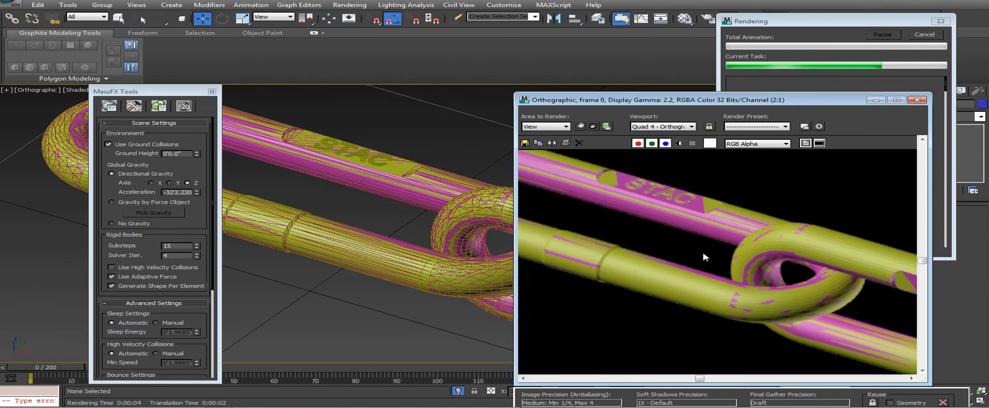
pyautogui.click(916, 100)
# Reselect all magenta contact meshes by picking the first one and selecting similar objects.
pyautogui.click(389, 188)
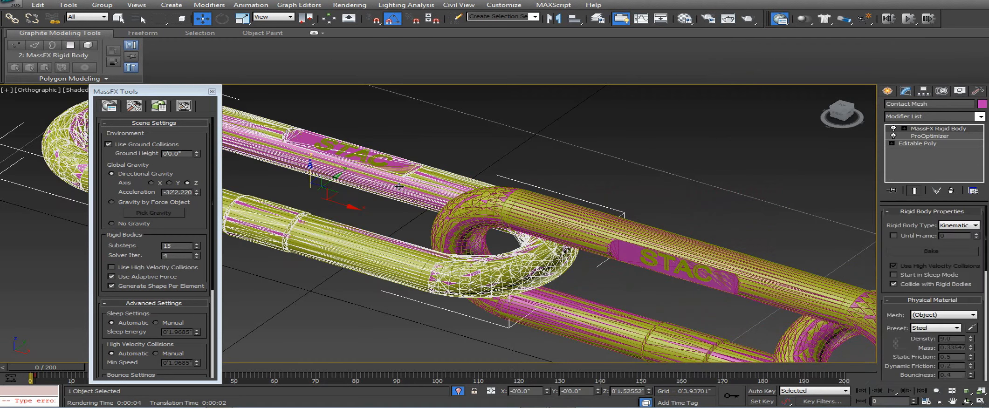
pyautogui.rightClick(387, 189)
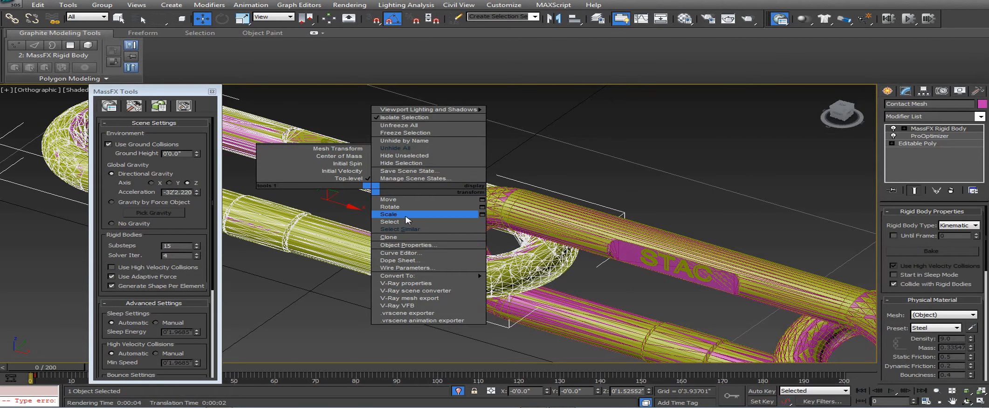
pyautogui.click(420, 230)
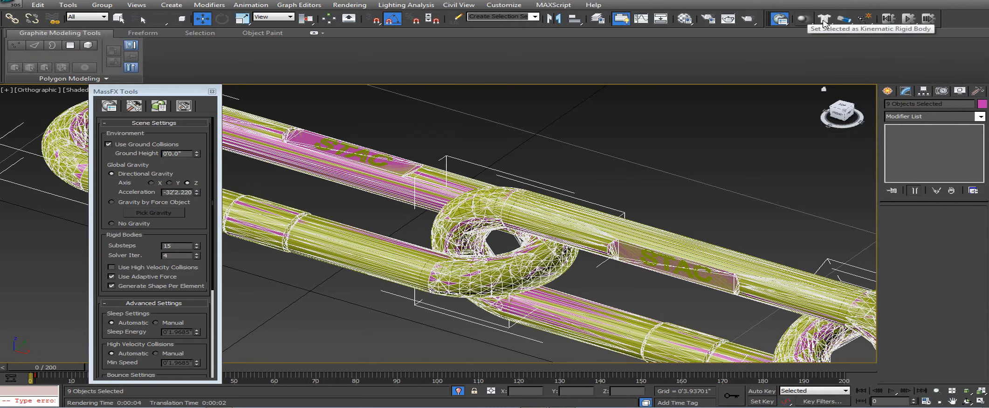
# Create a new layer from the selected contact meshes, name it "Contact meshes", and make sure Auto Key is off.
pyautogui.click(598, 20)
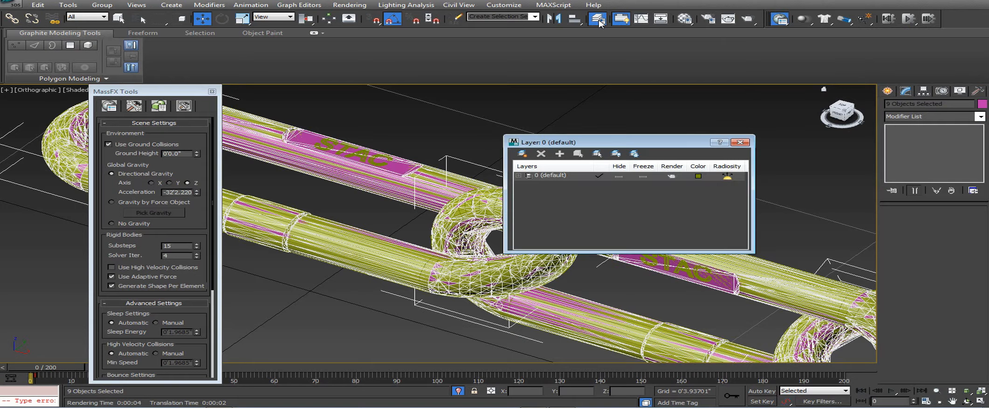
pyautogui.click(522, 153)
pyautogui.click(554, 183)
pyautogui.doubleClick(557, 184)
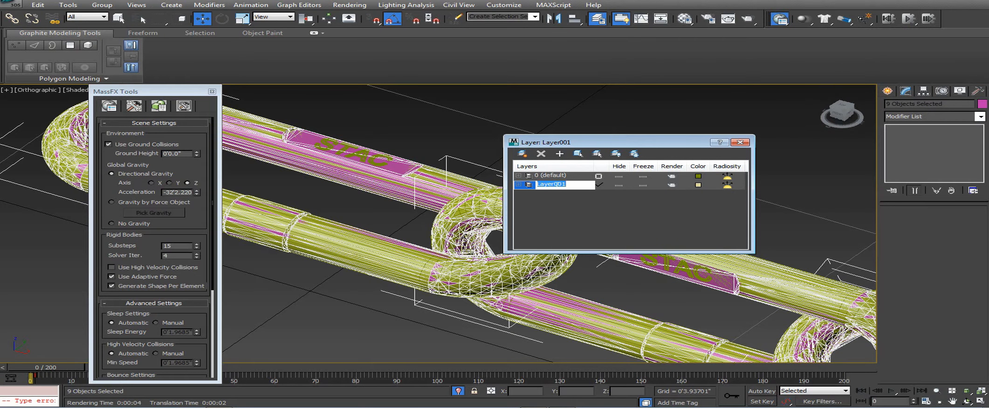
pyautogui.write('Cnt')
pyautogui.click(556, 186)
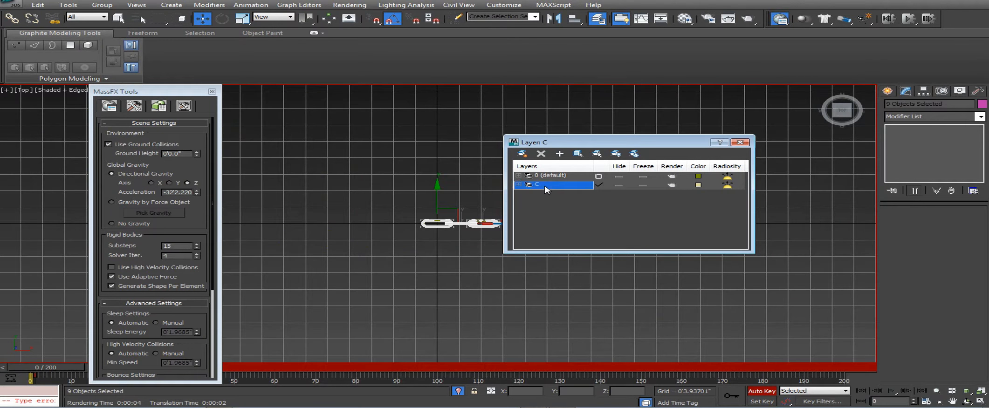
pyautogui.click(761, 392)
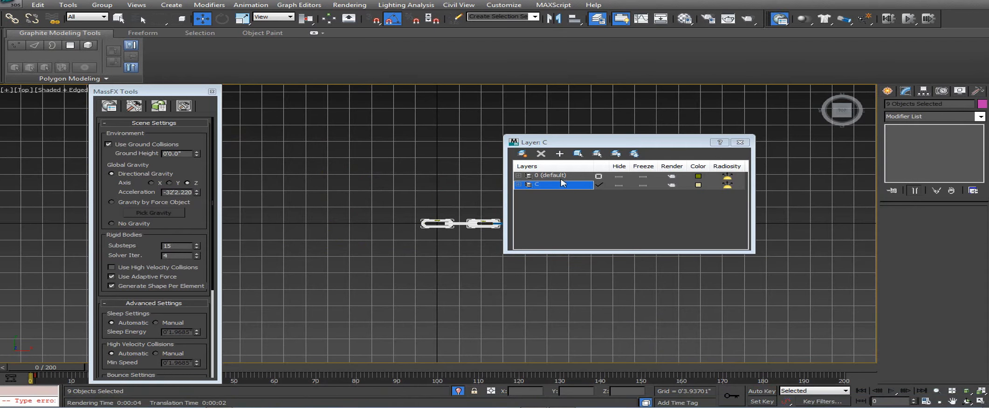
pyautogui.click(543, 185)
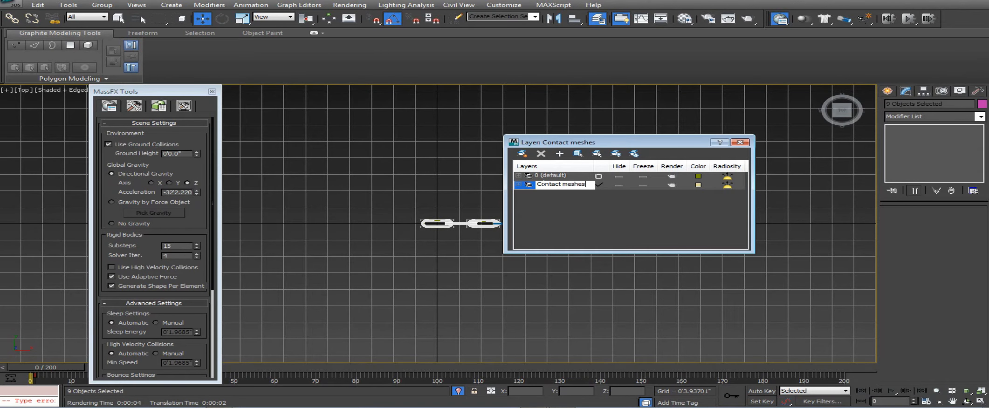
pyautogui.click(678, 237)
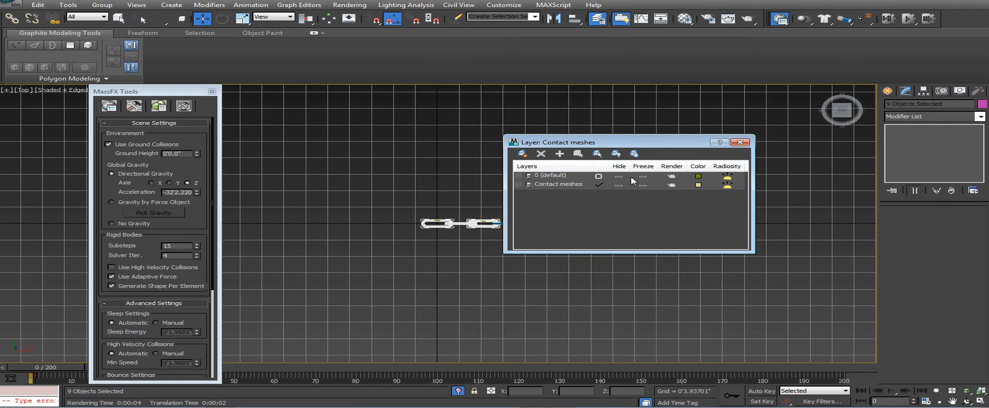
# Return to a perspective view, make the Contact meshes layer non-renderable, and close the layer manager.
pyautogui.keyDown('alt'); pyautogui.moveTo(393, 214); pyautogui.dragTo(441, 220, button='middle'); pyautogui.keyUp('alt')
pyautogui.scroll(3, 389, 221)
pyautogui.press('t')
pyautogui.press('z')
pyautogui.scroll(5, 443, 222)
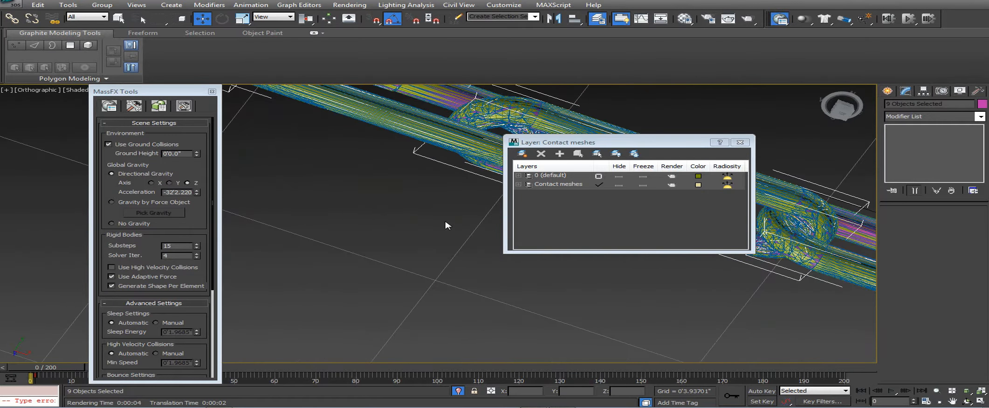
pyautogui.press('p')
pyautogui.scroll(-5, 446, 226)
pyautogui.moveTo(445, 226); pyautogui.dragTo(529, 199, button='middle')
pyautogui.scroll(4, 685, 185)
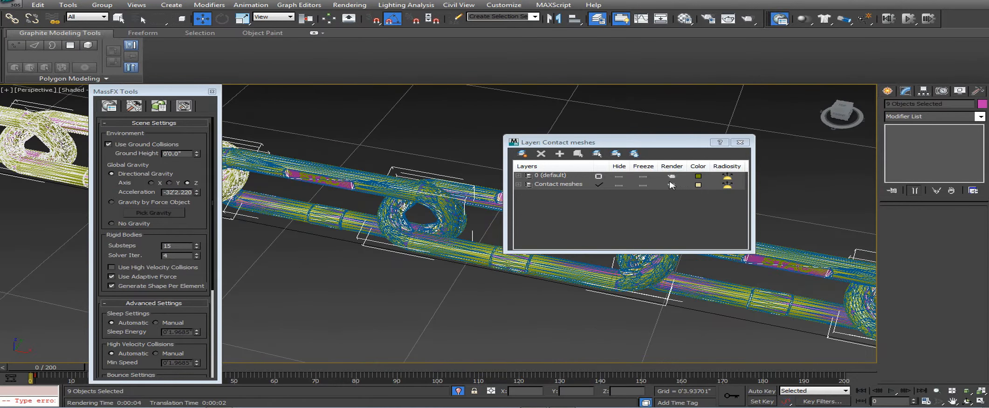
pyautogui.click(671, 186)
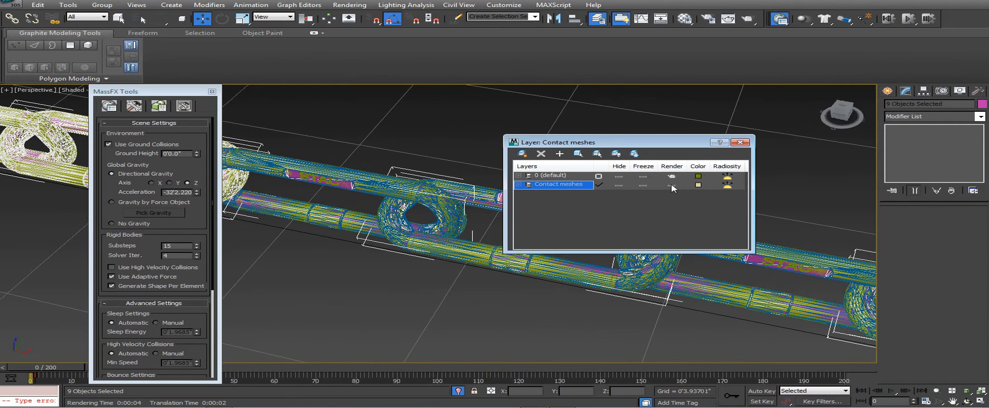
pyautogui.click(739, 142)
# Render a perspective close-up of the interlocking links to check that the contact meshes are excluded.
pyautogui.scroll(3, 576, 264)
pyautogui.scroll(5, 576, 264)
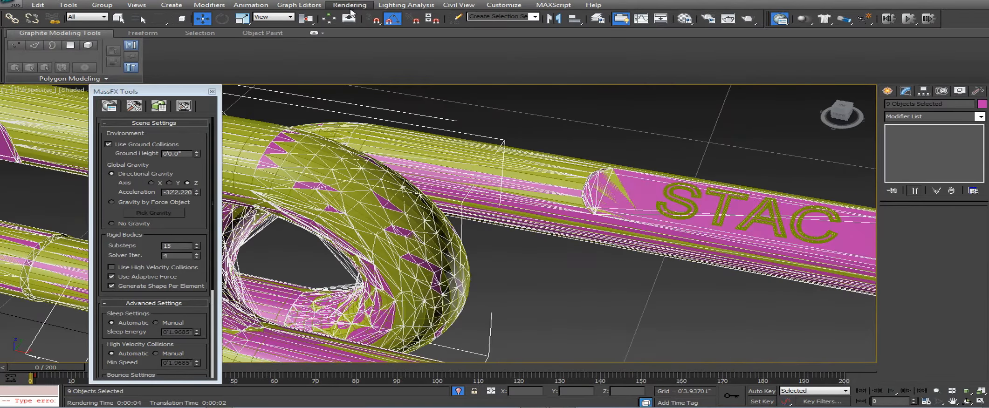
pyautogui.click(350, 8)
pyautogui.click(354, 15)
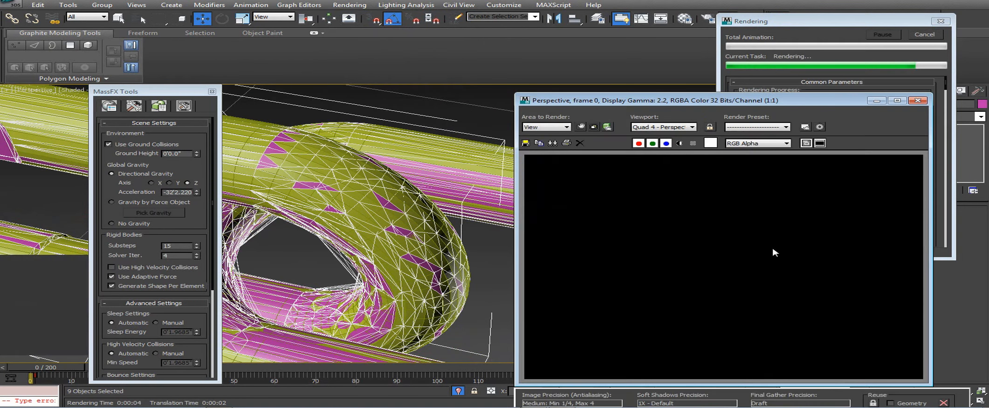
pyautogui.scroll(-1, 693, 250)
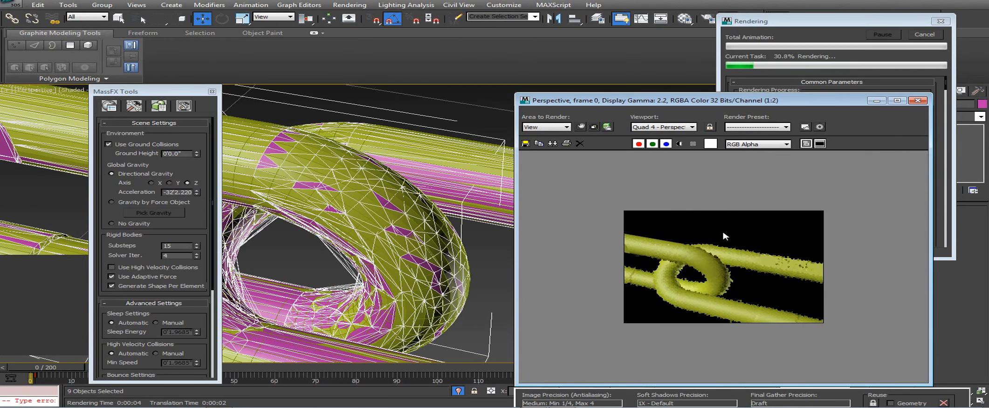
# Render a perspective close-up of the raised STAC lettering on a chain link, and close the render window.
pyautogui.scroll(-1, 708, 303)
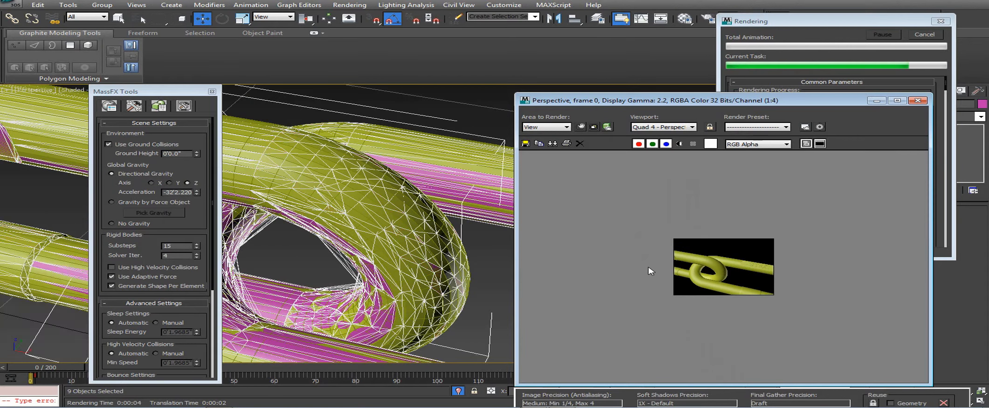
pyautogui.click(917, 100)
pyautogui.moveTo(382, 172); pyautogui.dragTo(271, 172, button='middle')
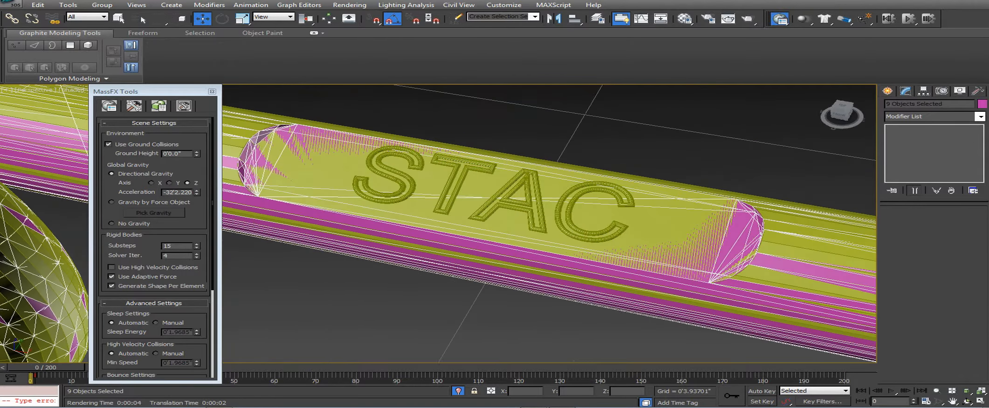
pyautogui.click(349, 4)
pyautogui.click(369, 15)
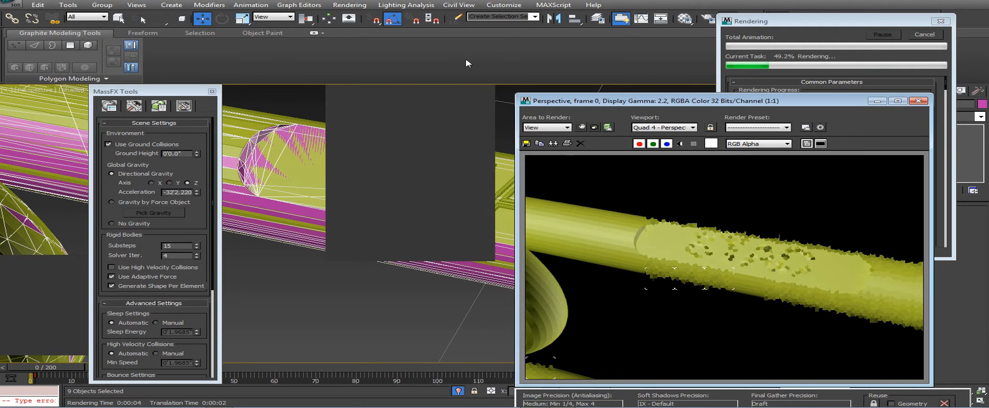
pyautogui.click(918, 101)
pyautogui.click(780, 21)
pyautogui.click(780, 20)
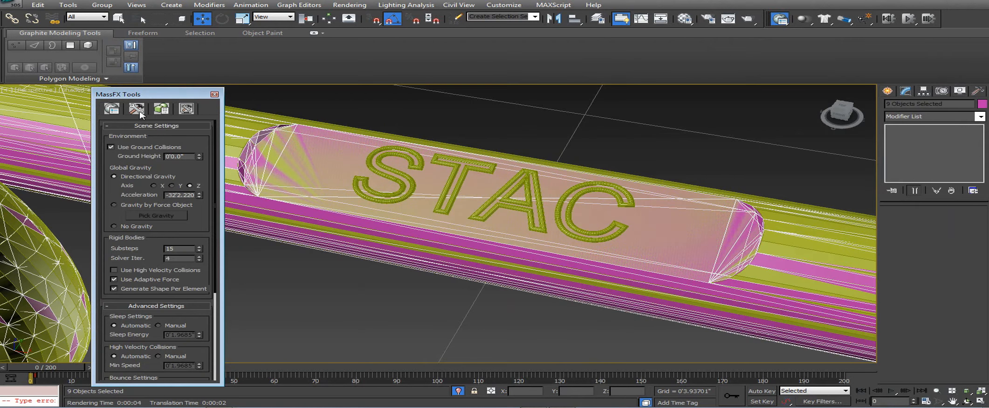
# Try to bake all rigid bodies over the 200-frame animation range.
pyautogui.click(140, 112)
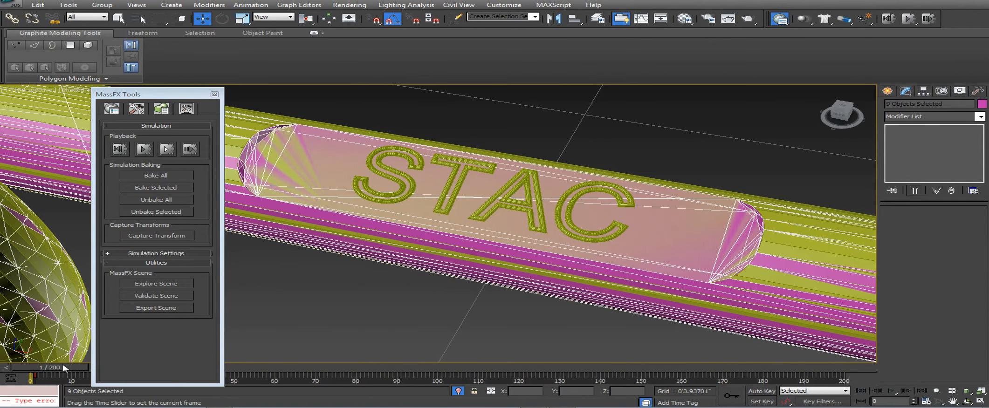
pyautogui.moveTo(37, 369); pyautogui.dragTo(41, 369)
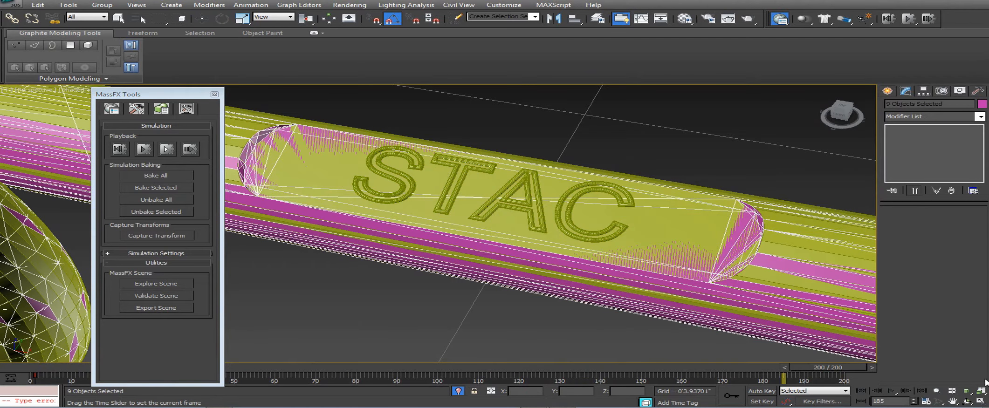
pyautogui.moveTo(51, 367); pyautogui.dragTo(46, 368)
pyautogui.press('w')
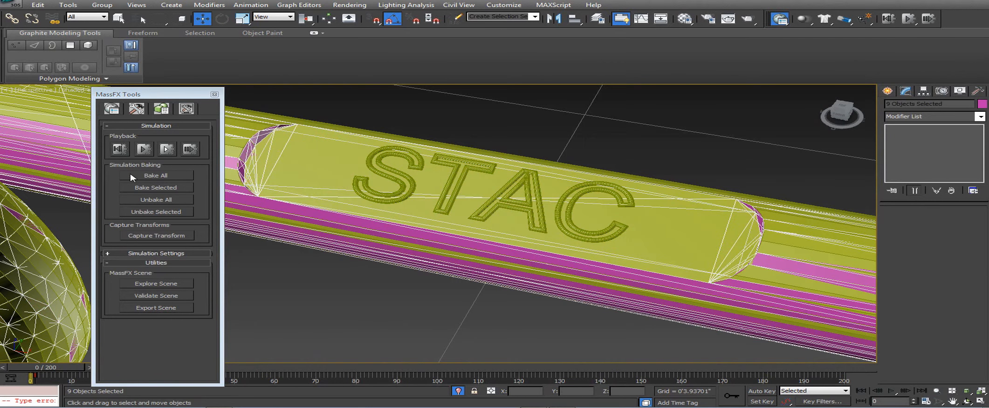
pyautogui.click(106, 194)
pyautogui.click(155, 176)
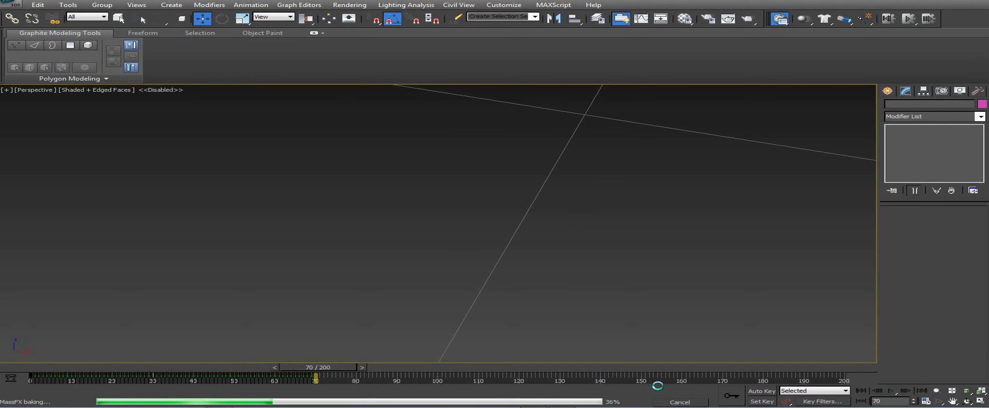
pyautogui.click(681, 402)
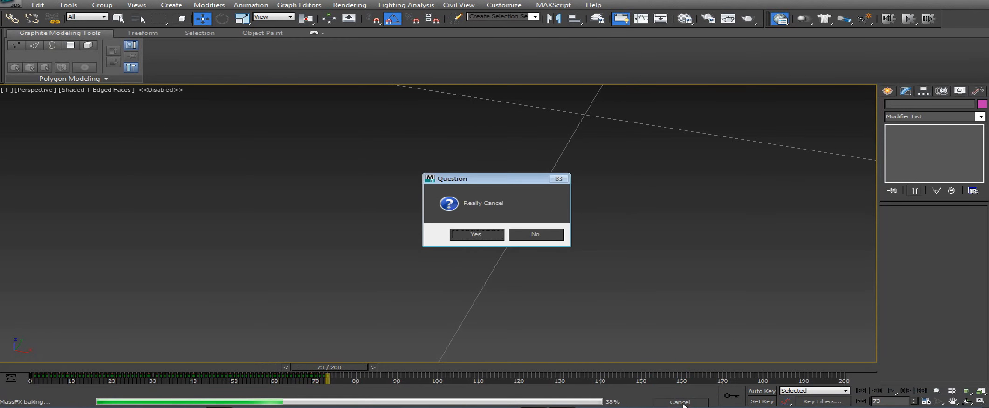
pyautogui.click(479, 232)
# Clear the selection and scrub to frame 20 to inspect the chain in the perspective view.
pyautogui.scroll(-10, 486, 216)
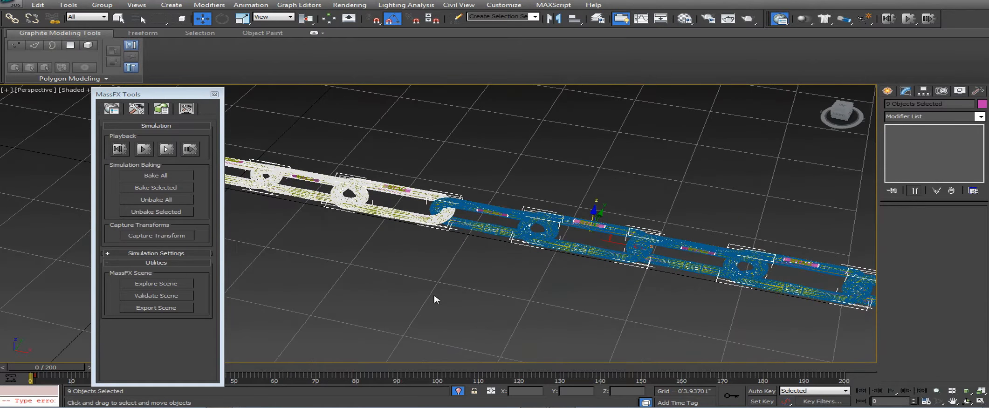
pyautogui.click(443, 298)
pyautogui.moveTo(368, 245); pyautogui.dragTo(329, 271, button='middle')
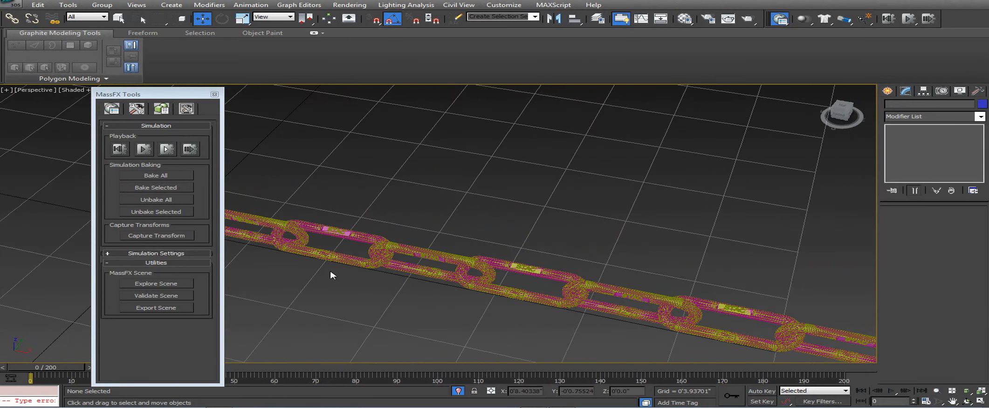
pyautogui.moveTo(46, 371); pyautogui.dragTo(125, 372)
pyautogui.press('w')
pyautogui.moveTo(512, 321); pyautogui.dragTo(362, 261, button='middle')
pyautogui.scroll(-6, 537, 242)
pyautogui.scroll(7, 559, 215)
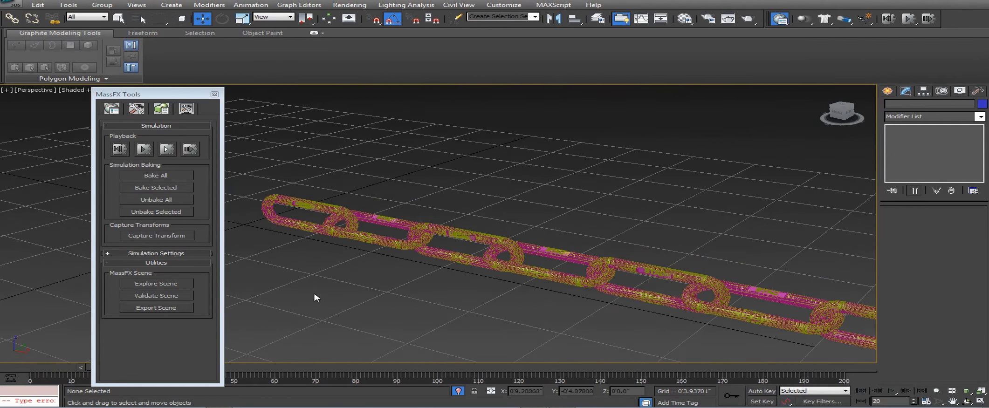
# Check the MAXScript Listener for script errors, close it, and return the timeline to frame 0.
pyautogui.click(593, 5)
pyautogui.moveTo(555, 5)
pyautogui.click(583, 54)
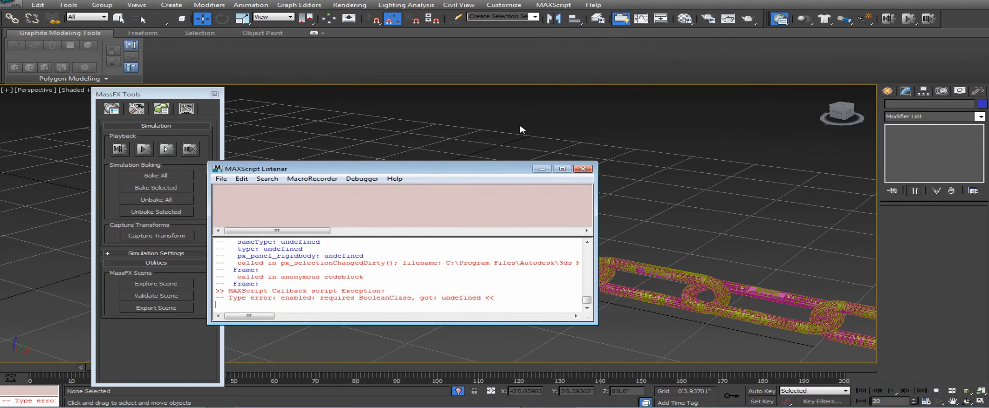
pyautogui.click(582, 169)
pyautogui.moveTo(92, 367); pyautogui.dragTo(1, 365)
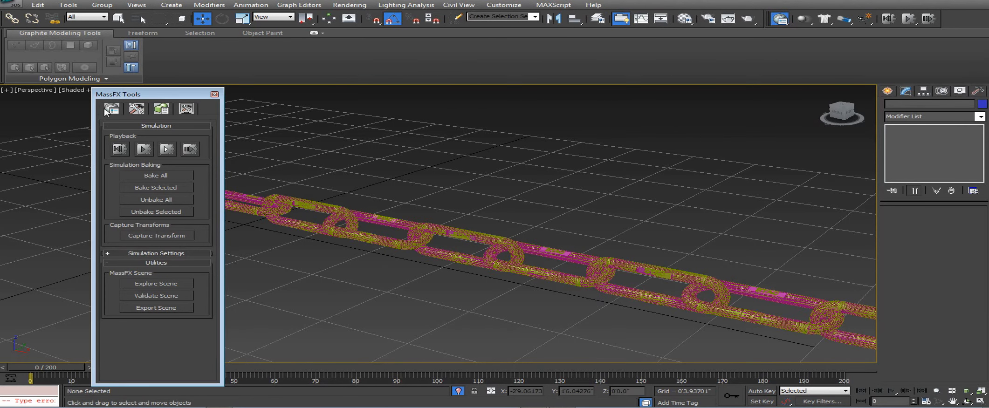
# Review the MassFX world settings and shorten the animation range to end at frame 30.
pyautogui.click(111, 108)
pyautogui.scroll(-5, 163, 261)
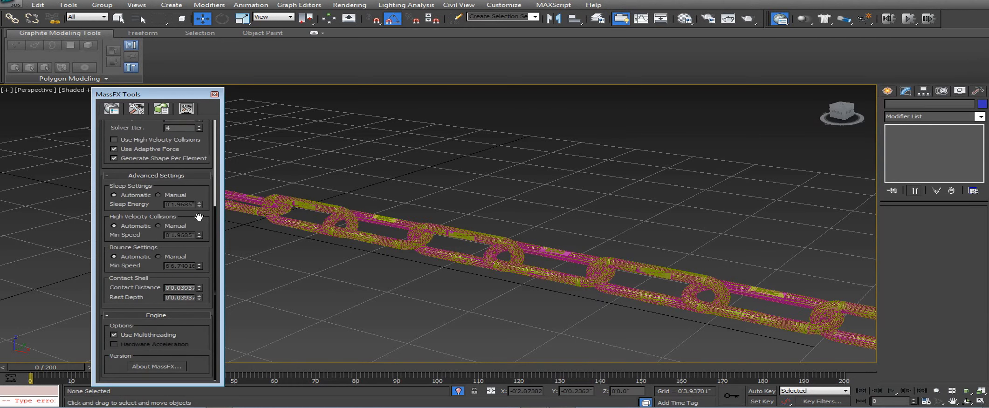
pyautogui.click(925, 401)
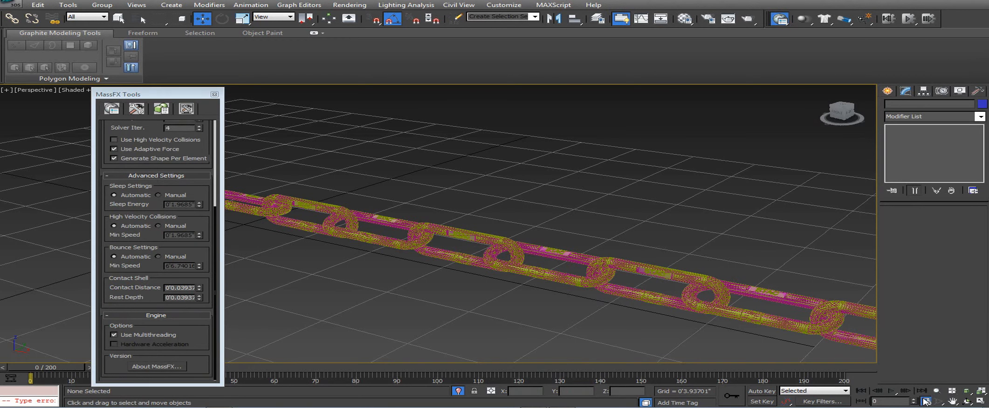
pyautogui.write('30')
pyautogui.press('Return')
pyautogui.click(525, 295)
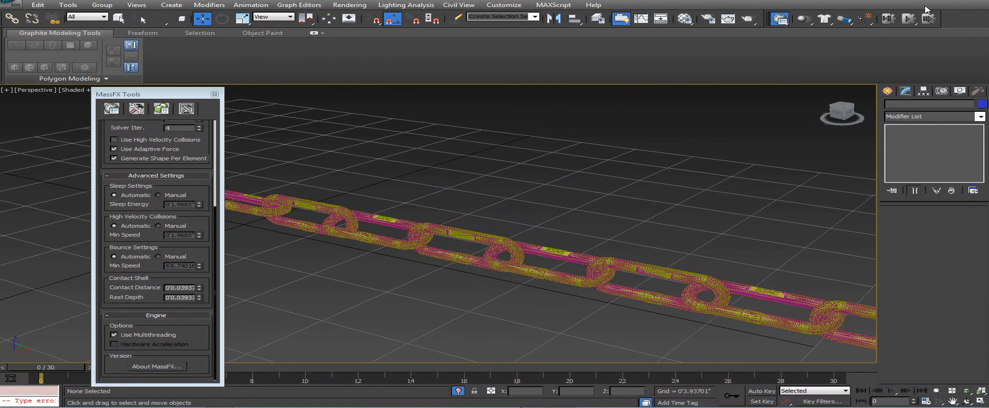
# Preview the chain simulation briefly, reset it, and bake all rigid bodies over the 30-frame range.
pyautogui.click(903, 24)
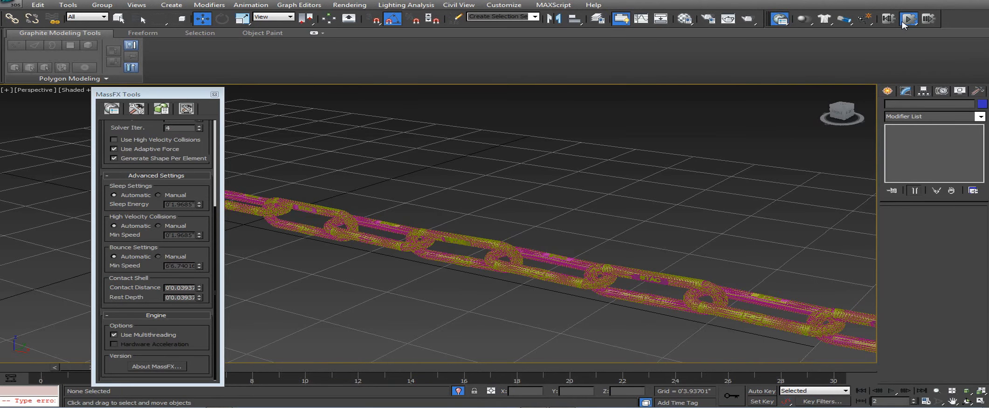
pyautogui.click(887, 19)
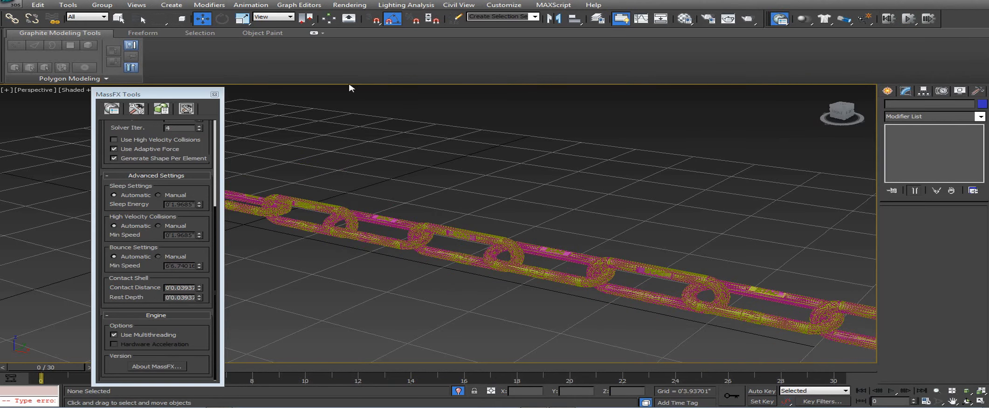
pyautogui.click(112, 108)
pyautogui.click(111, 109)
pyautogui.click(136, 108)
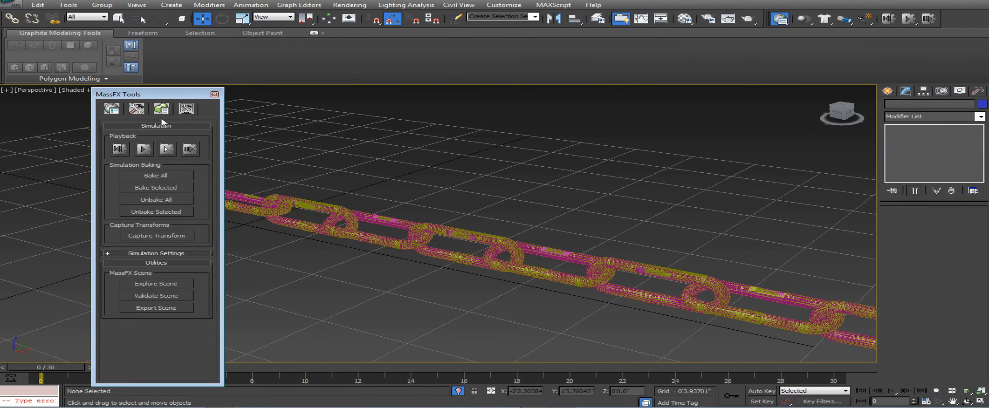
pyautogui.click(168, 175)
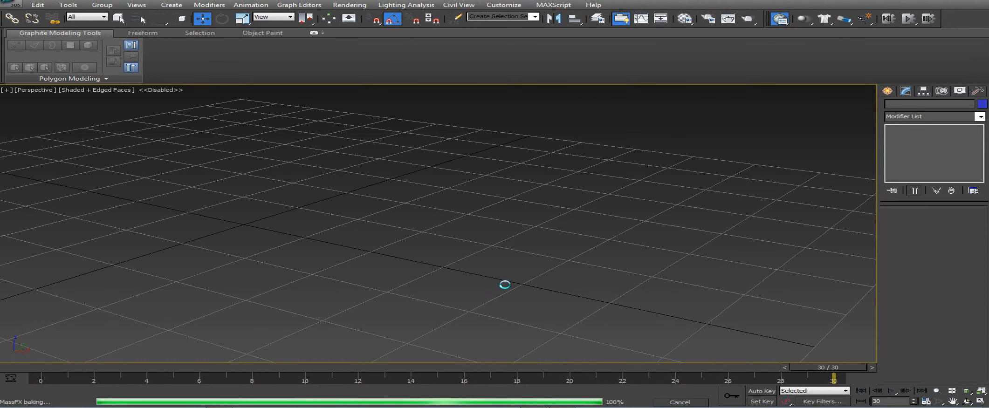
# Scrub the baked animation to frame 22, test-render the falling chain in the perspective view, and close the render.
pyautogui.moveTo(562, 271); pyautogui.dragTo(342, 281, button='middle')
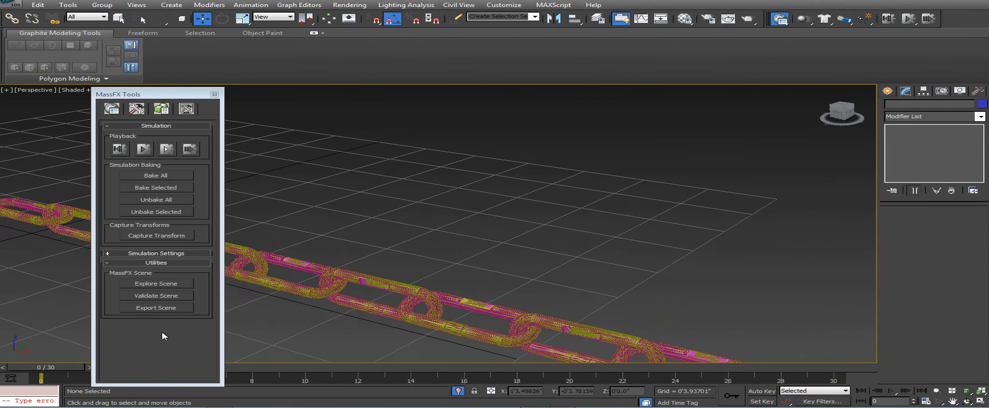
pyautogui.moveTo(25, 370); pyautogui.dragTo(622, 372)
pyautogui.press('w')
pyautogui.scroll(-10, 475, 313)
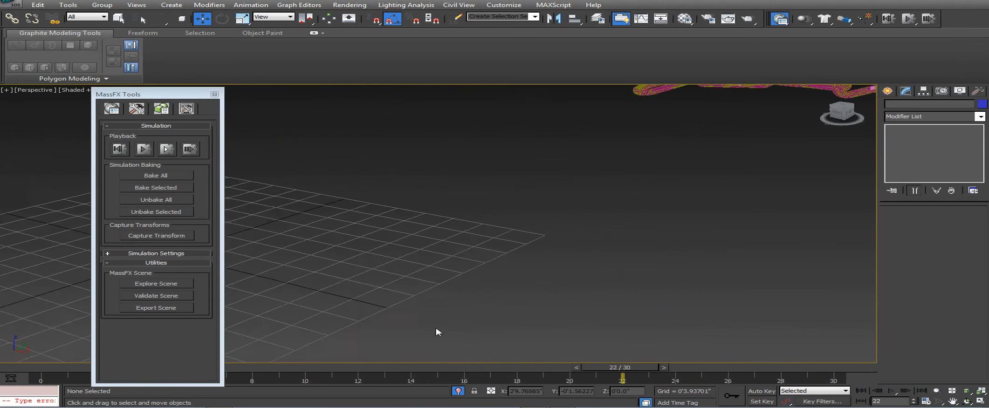
pyautogui.scroll(-2, 436, 329)
pyautogui.moveTo(421, 311); pyautogui.dragTo(486, 221, button='middle')
pyautogui.scroll(6, 419, 333)
pyautogui.scroll(5, 289, 280)
pyautogui.scroll(4, 486, 222)
pyautogui.click(355, 5)
pyautogui.click(359, 17)
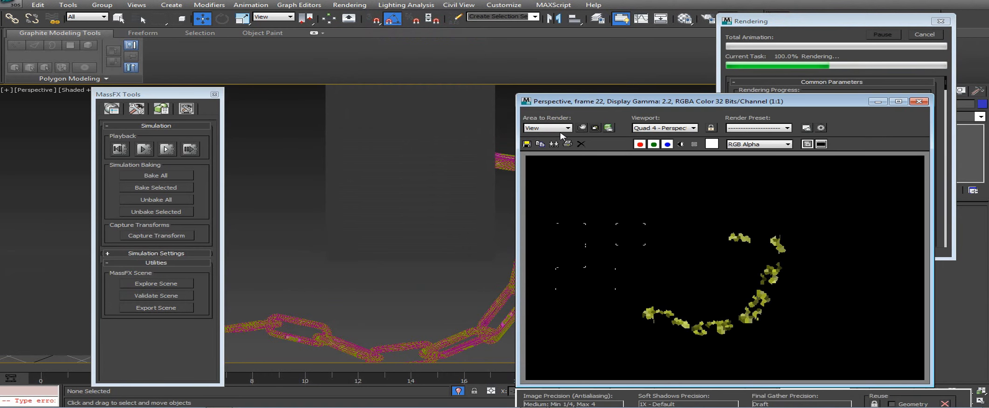
pyautogui.click(918, 101)
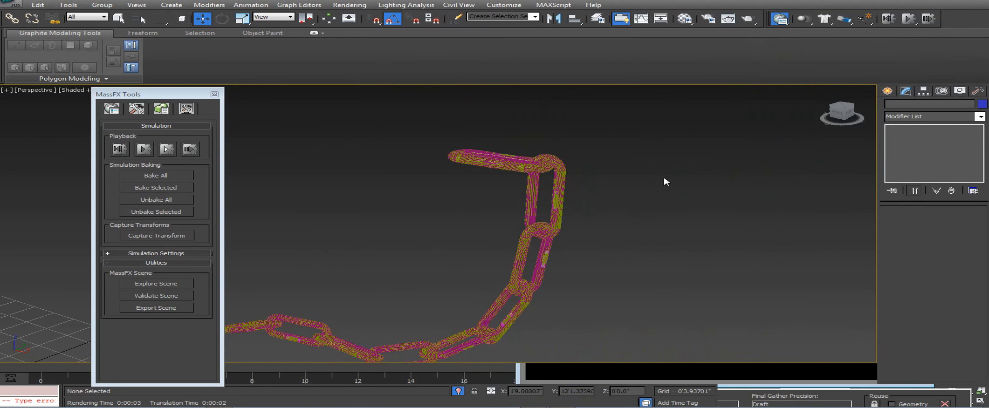
# Close the MassFX tools, frame the chain in the Front view, and return to frame 0.
pyautogui.click(214, 94)
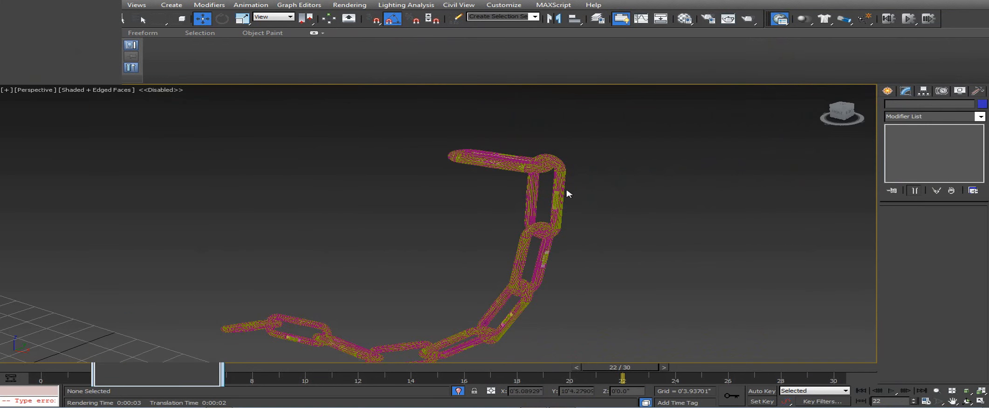
pyautogui.press('f')
pyautogui.press('z')
pyautogui.moveTo(546, 242); pyautogui.dragTo(568, 237, button='middle')
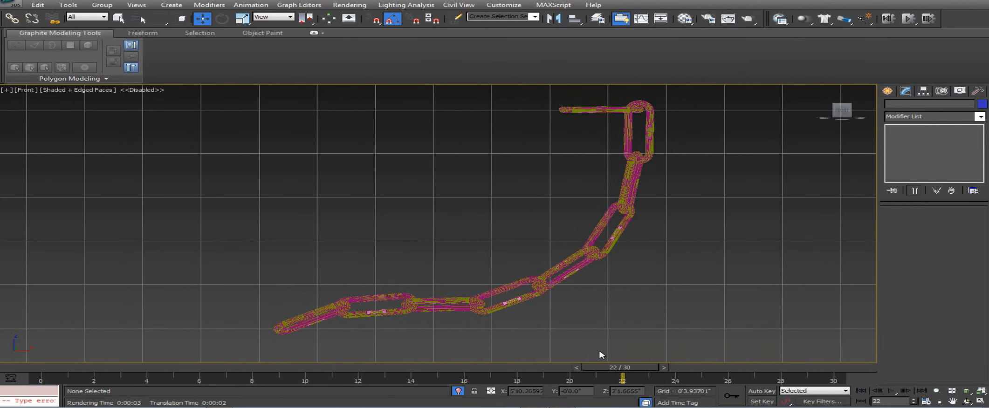
pyautogui.moveTo(612, 367); pyautogui.dragTo(35, 367)
# Examine the straight chain in the Front view, from the full length down to the interlocking ends and STAC plates.
pyautogui.moveTo(458, 237); pyautogui.dragTo(631, 224, button='middle')
pyautogui.moveTo(261, 261); pyautogui.dragTo(521, 139, button='middle')
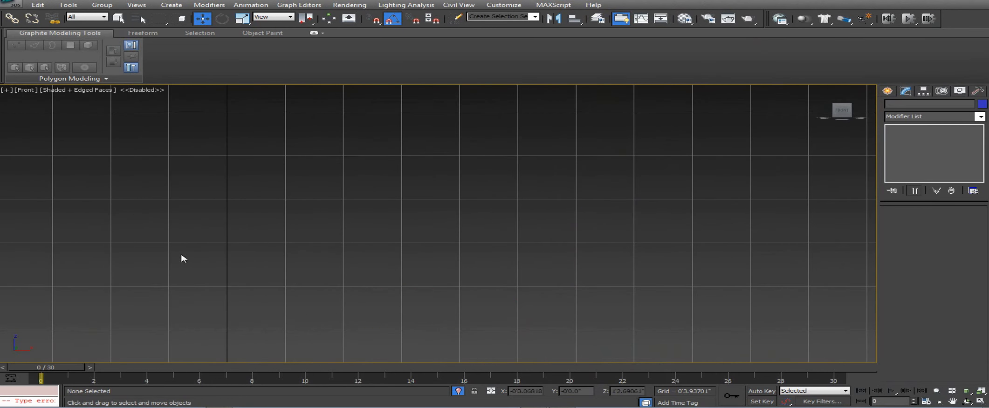
pyautogui.moveTo(183, 258); pyautogui.dragTo(506, 132, button='middle')
pyautogui.moveTo(351, 230); pyautogui.dragTo(161, 194, button='middle')
pyautogui.scroll(3, 463, 235)
pyautogui.scroll(-10, 464, 234)
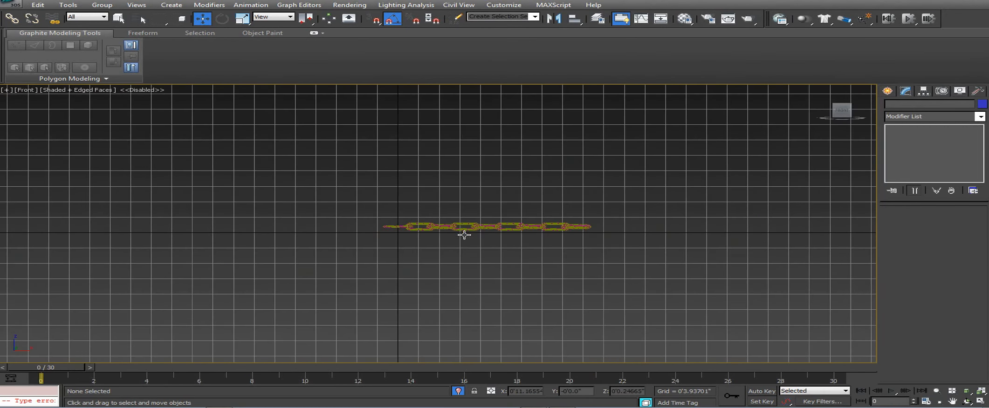
pyautogui.moveTo(463, 234); pyautogui.dragTo(413, 242, button='middle')
pyautogui.scroll(4, 413, 243)
pyautogui.moveTo(786, 304); pyautogui.dragTo(788, 305)
pyautogui.click(344, 227)
pyautogui.moveTo(363, 231); pyautogui.dragTo(458, 195, button='middle')
pyautogui.scroll(5, 458, 195)
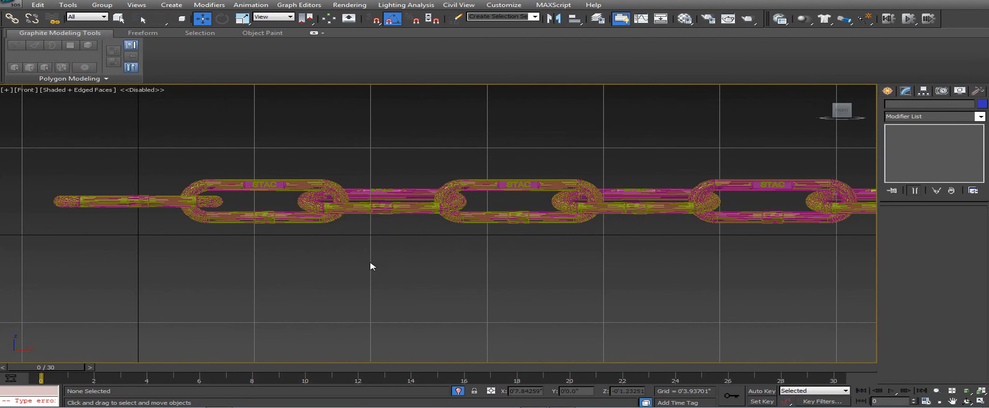
pyautogui.scroll(1, 352, 226)
pyautogui.moveTo(354, 226); pyautogui.dragTo(369, 261, button='middle')
pyautogui.scroll(4, 427, 232)
pyautogui.moveTo(427, 232)
pyautogui.mouseDown(button='middle')
pyautogui.moveTo(464, 258)
pyautogui.moveTo(509, 265)
pyautogui.mouseUp(button='middle')
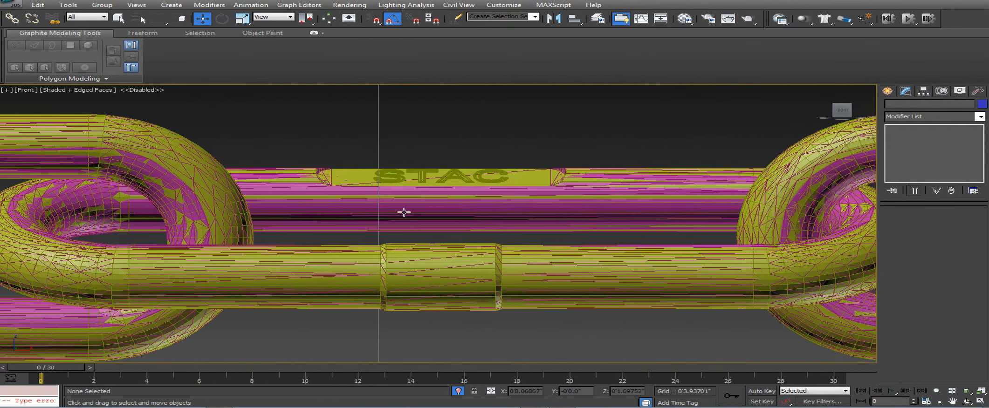
pyautogui.moveTo(411, 218); pyautogui.dragTo(397, 242, button='middle')
pyautogui.scroll(5, 492, 201)
pyautogui.scroll(-11, 457, 202)
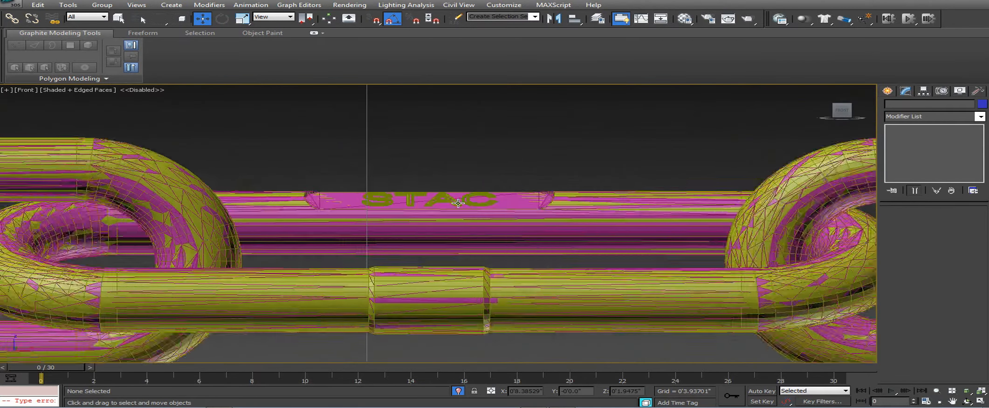
pyautogui.moveTo(350, 203); pyautogui.dragTo(549, 174, button='middle')
pyautogui.scroll(2, 510, 216)
pyautogui.scroll(4, 347, 221)
pyautogui.moveTo(345, 221); pyautogui.dragTo(254, 205, button='middle')
pyautogui.scroll(7, 339, 294)
pyautogui.scroll(-4, 447, 219)
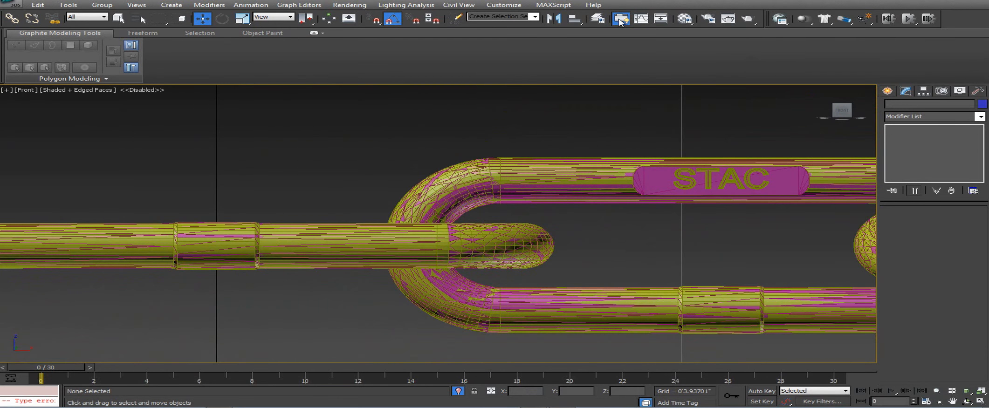
# Review the Contact meshes layer's render setting, close the layer manager, and center the view on a link with STAC lettering.
pyautogui.click(598, 18)
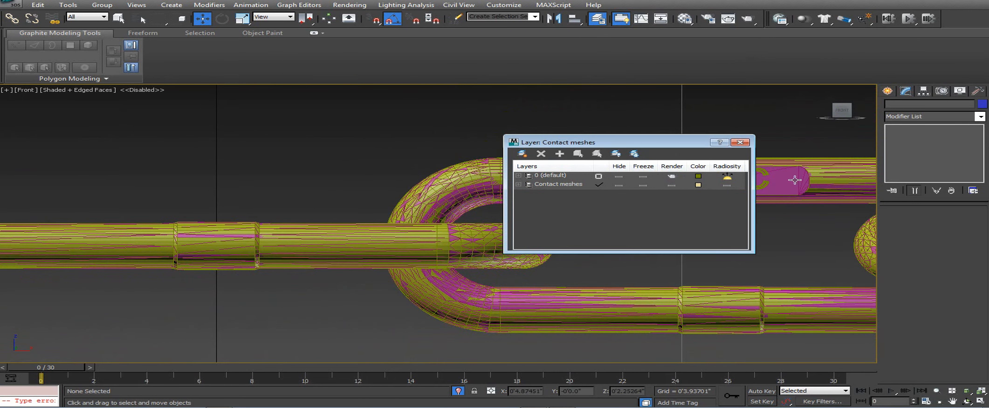
pyautogui.click(739, 142)
pyautogui.moveTo(779, 180); pyautogui.dragTo(513, 164, button='middle')
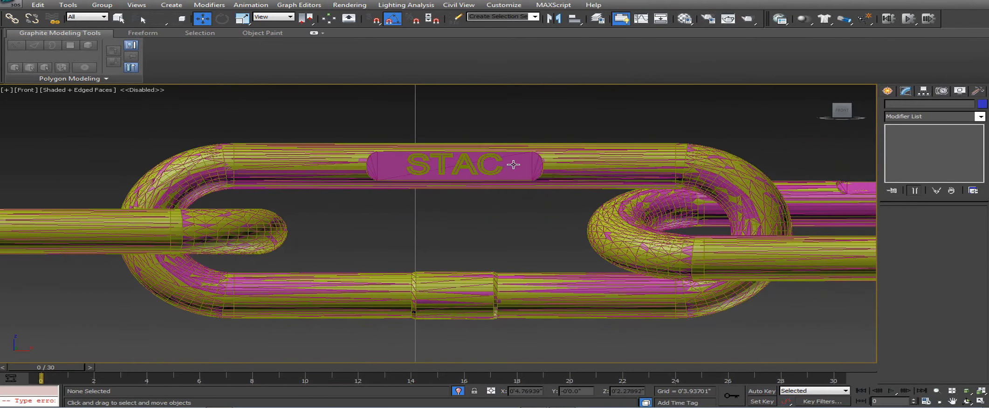
# Try moving the second chain link up and away from the chain in the Front view, and undo the move.
pyautogui.scroll(-5, 513, 164)
pyautogui.scroll(-2, 466, 195)
pyautogui.moveTo(430, 201); pyautogui.dragTo(368, 205, button='middle')
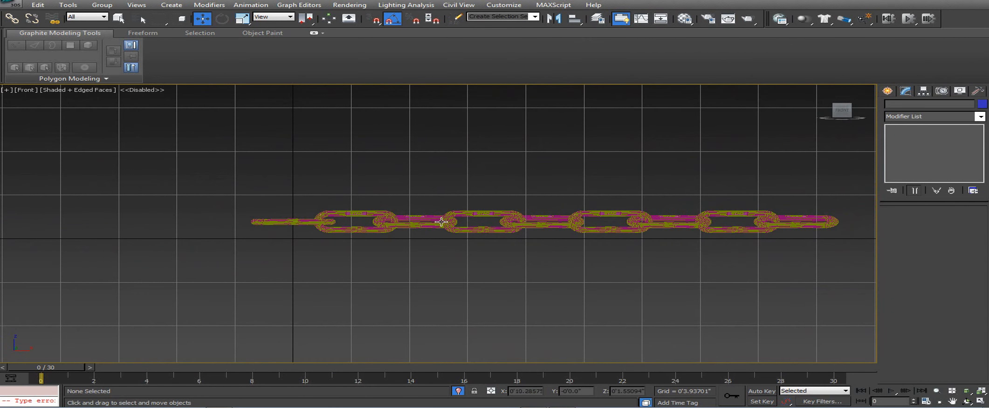
pyautogui.moveTo(358, 212); pyautogui.dragTo(498, 102)
pyautogui.click(364, 230)
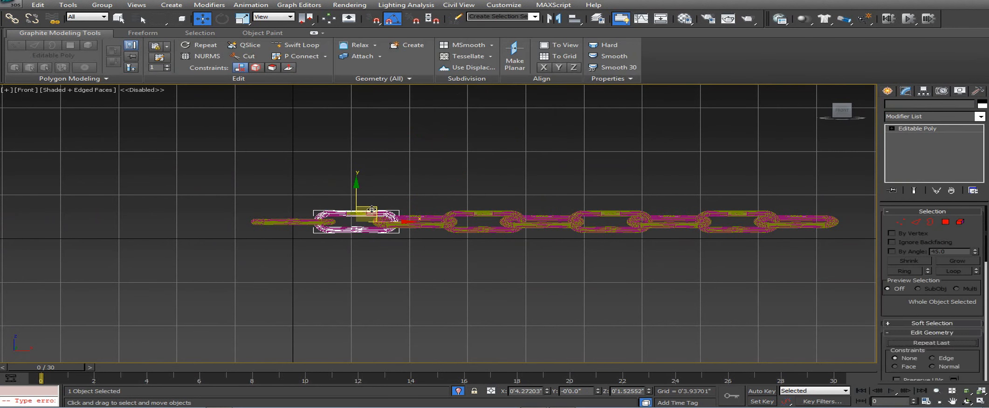
pyautogui.moveTo(365, 231); pyautogui.dragTo(554, 105)
pyautogui.hotkey('ctrl', 'z')
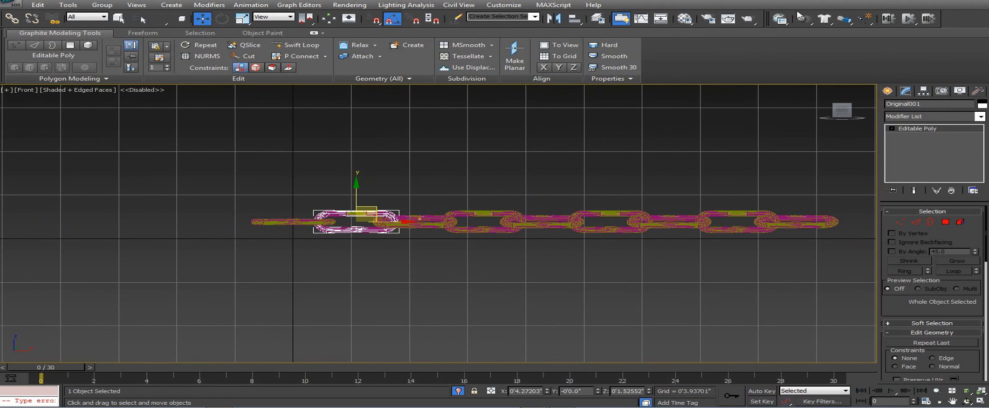
# Open the MassFX Tools and review the scene's rigid body, advanced and contact shell settings, and the simulation tools.
pyautogui.click(779, 19)
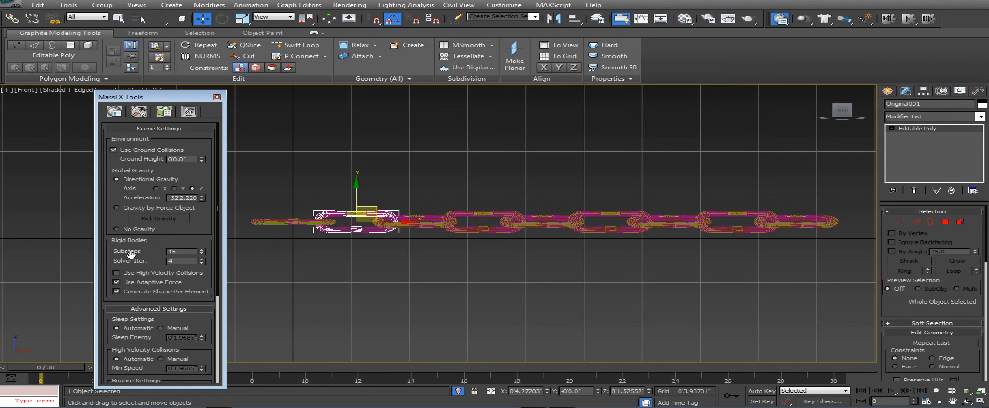
pyautogui.scroll(-2, 130, 254)
pyautogui.scroll(-3, 149, 237)
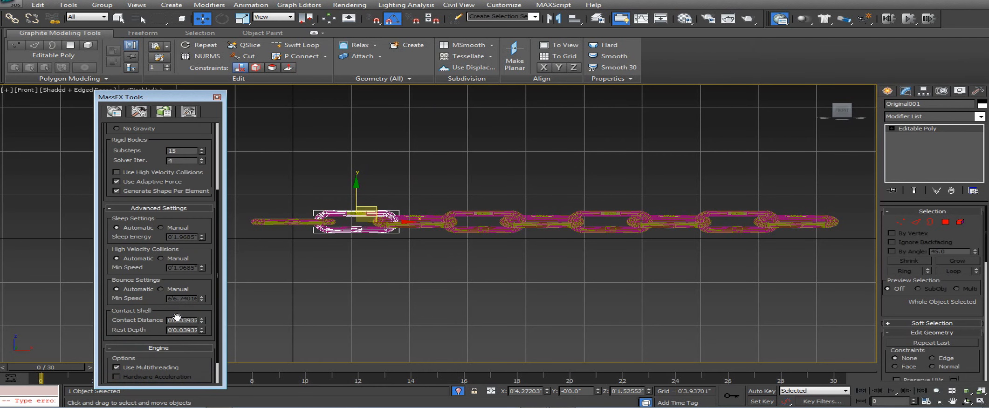
pyautogui.scroll(-5, 175, 317)
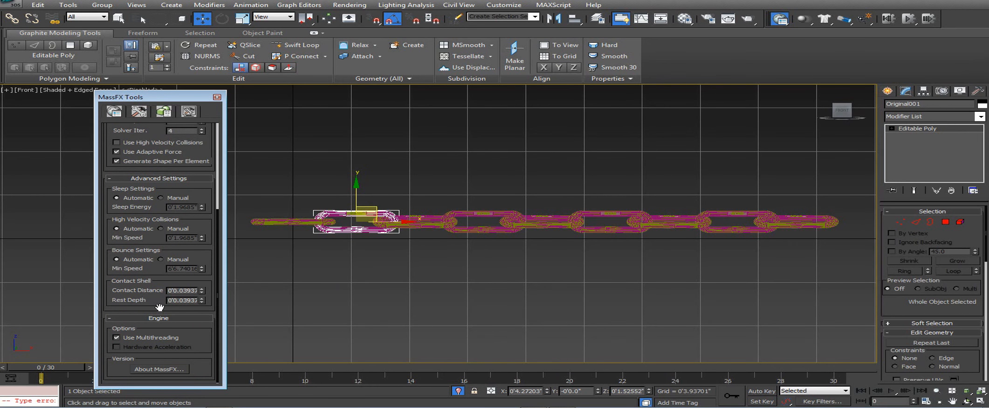
pyautogui.click(188, 111)
pyautogui.click(167, 112)
pyautogui.click(147, 112)
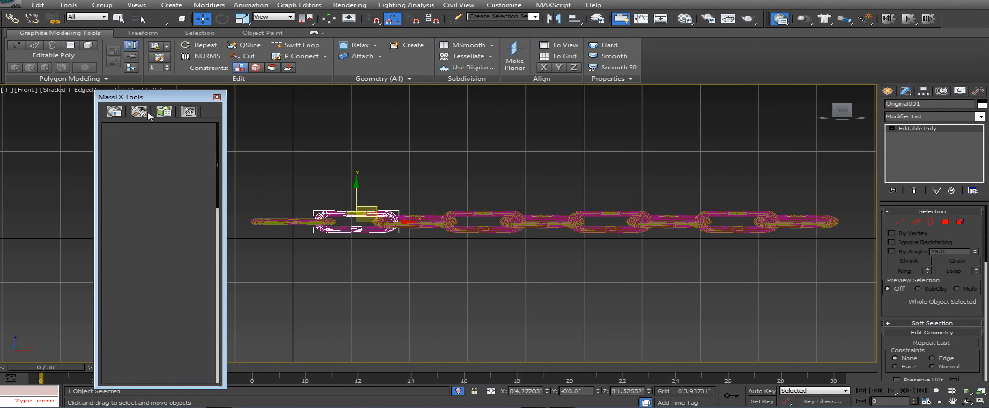
# Select the first link's contact mesh and extend the selection to all similar contact meshes in the chain.
pyautogui.click(287, 247)
pyautogui.click(305, 223)
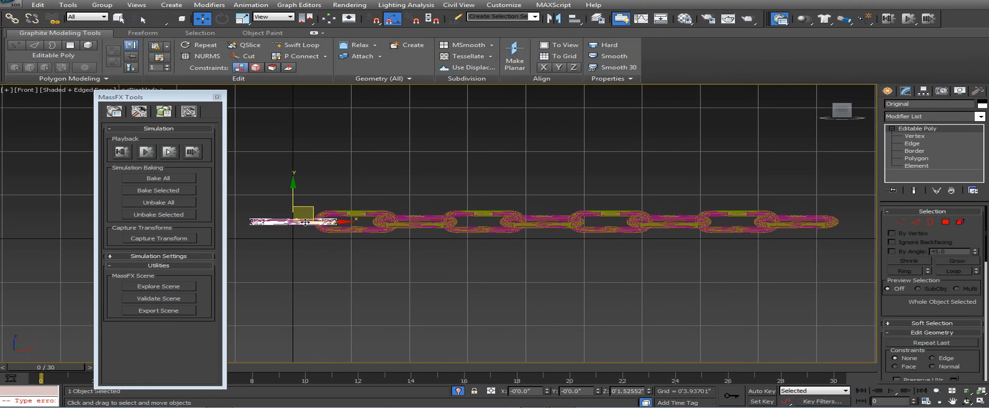
pyautogui.click(305, 222)
pyautogui.rightClick(303, 221)
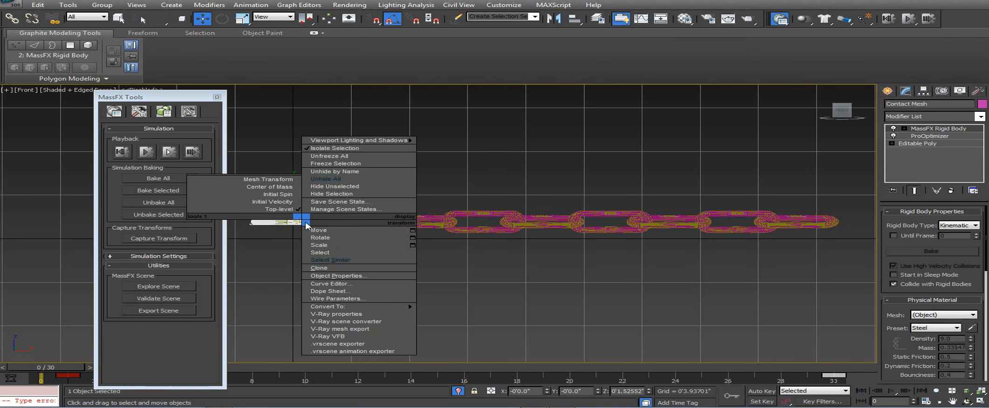
pyautogui.click(361, 260)
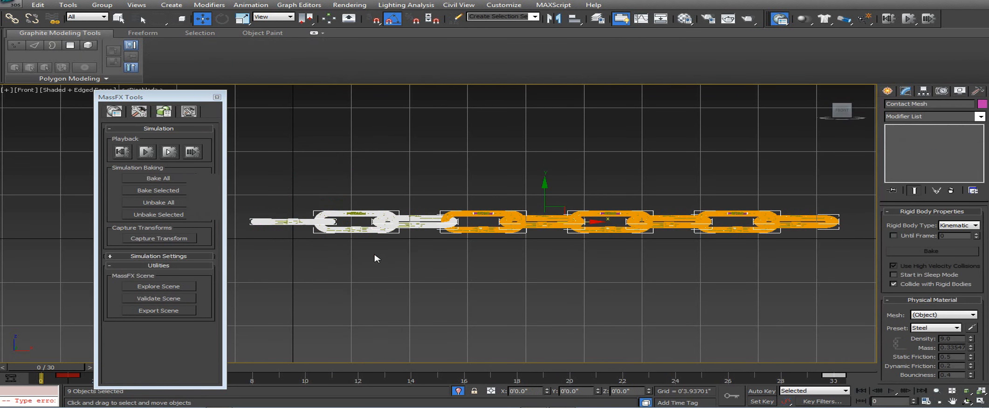
# Review the selected contact meshes' rigid body properties and material presets, keep the Steel preset, and close the MassFX Tools.
pyautogui.click(164, 112)
pyautogui.scroll(-2, 134, 188)
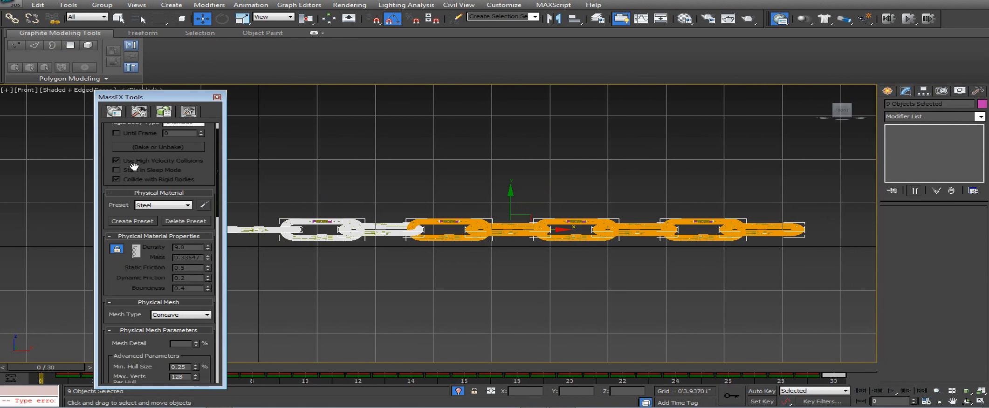
pyautogui.click(163, 199)
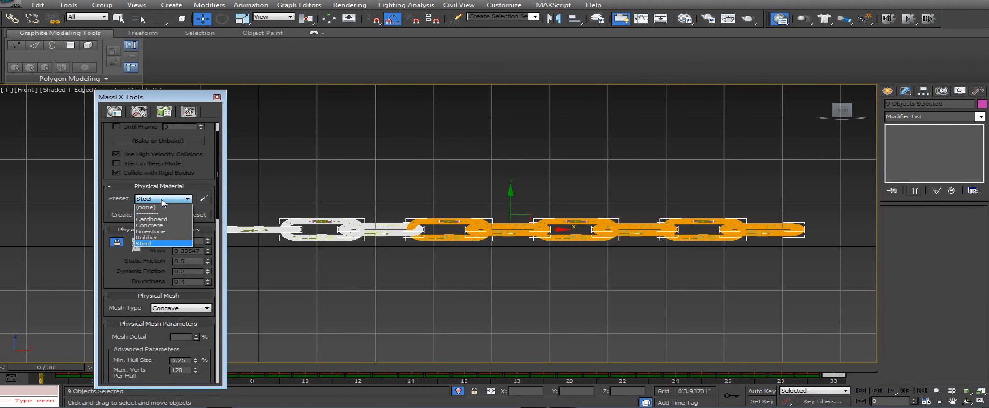
pyautogui.click(145, 278)
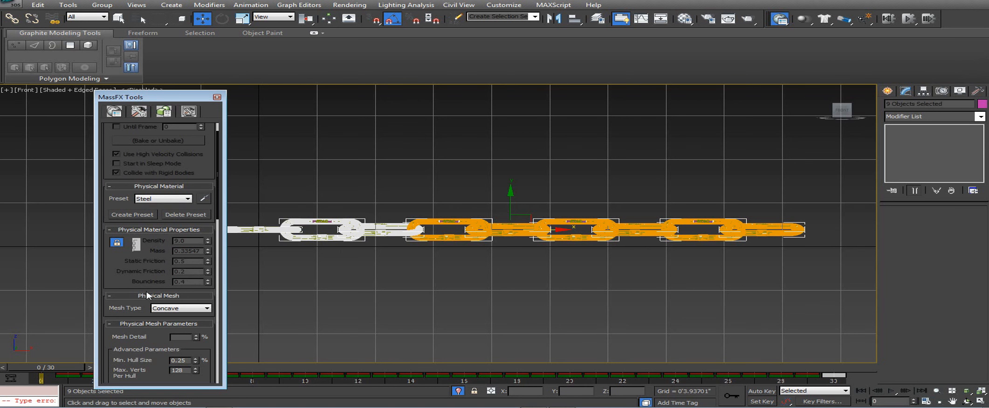
pyautogui.click(165, 199)
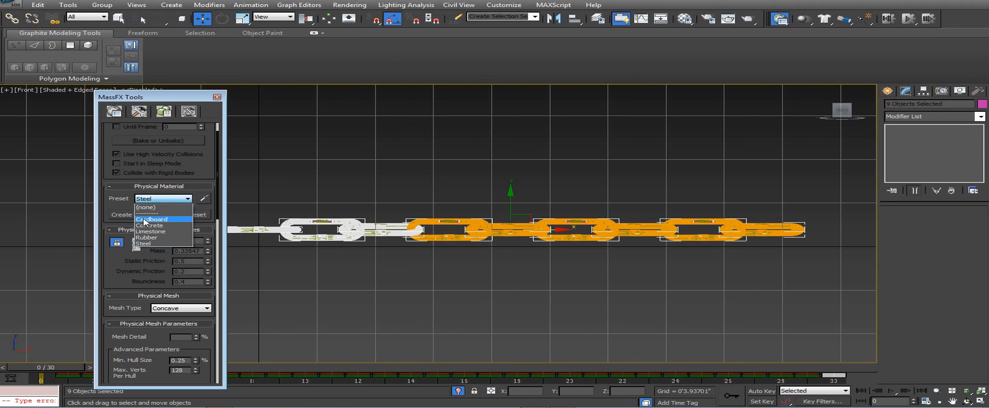
pyautogui.click(141, 243)
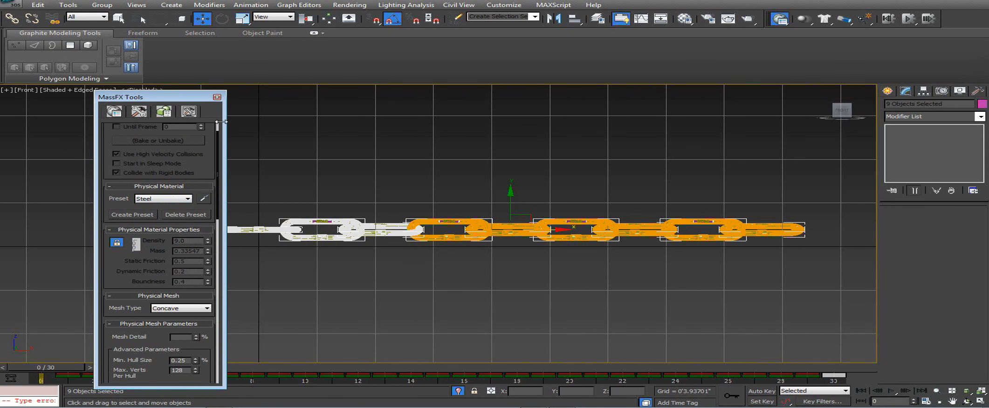
pyautogui.click(216, 98)
# Clear the selection and inspect the first chain links from an angled orthographic view.
pyautogui.moveTo(433, 266); pyautogui.dragTo(389, 256, button='middle')
pyautogui.click(389, 256)
pyautogui.moveTo(334, 175); pyautogui.dragTo(395, 294, button='middle')
pyautogui.scroll(5, 371, 188)
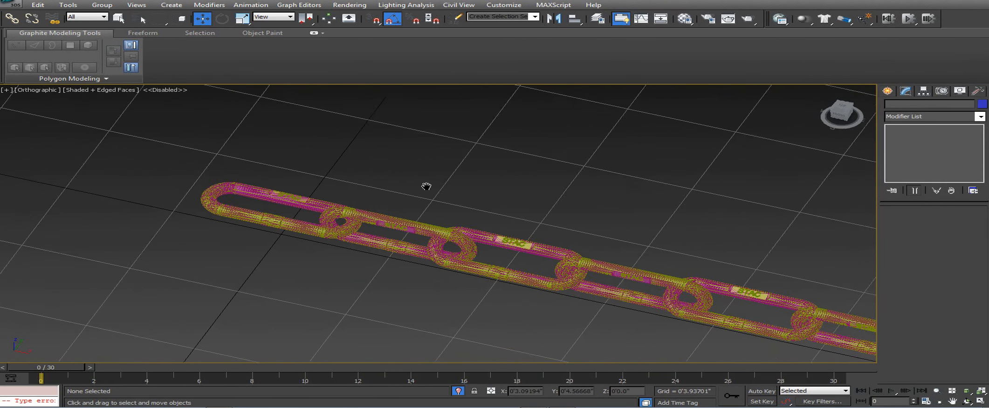